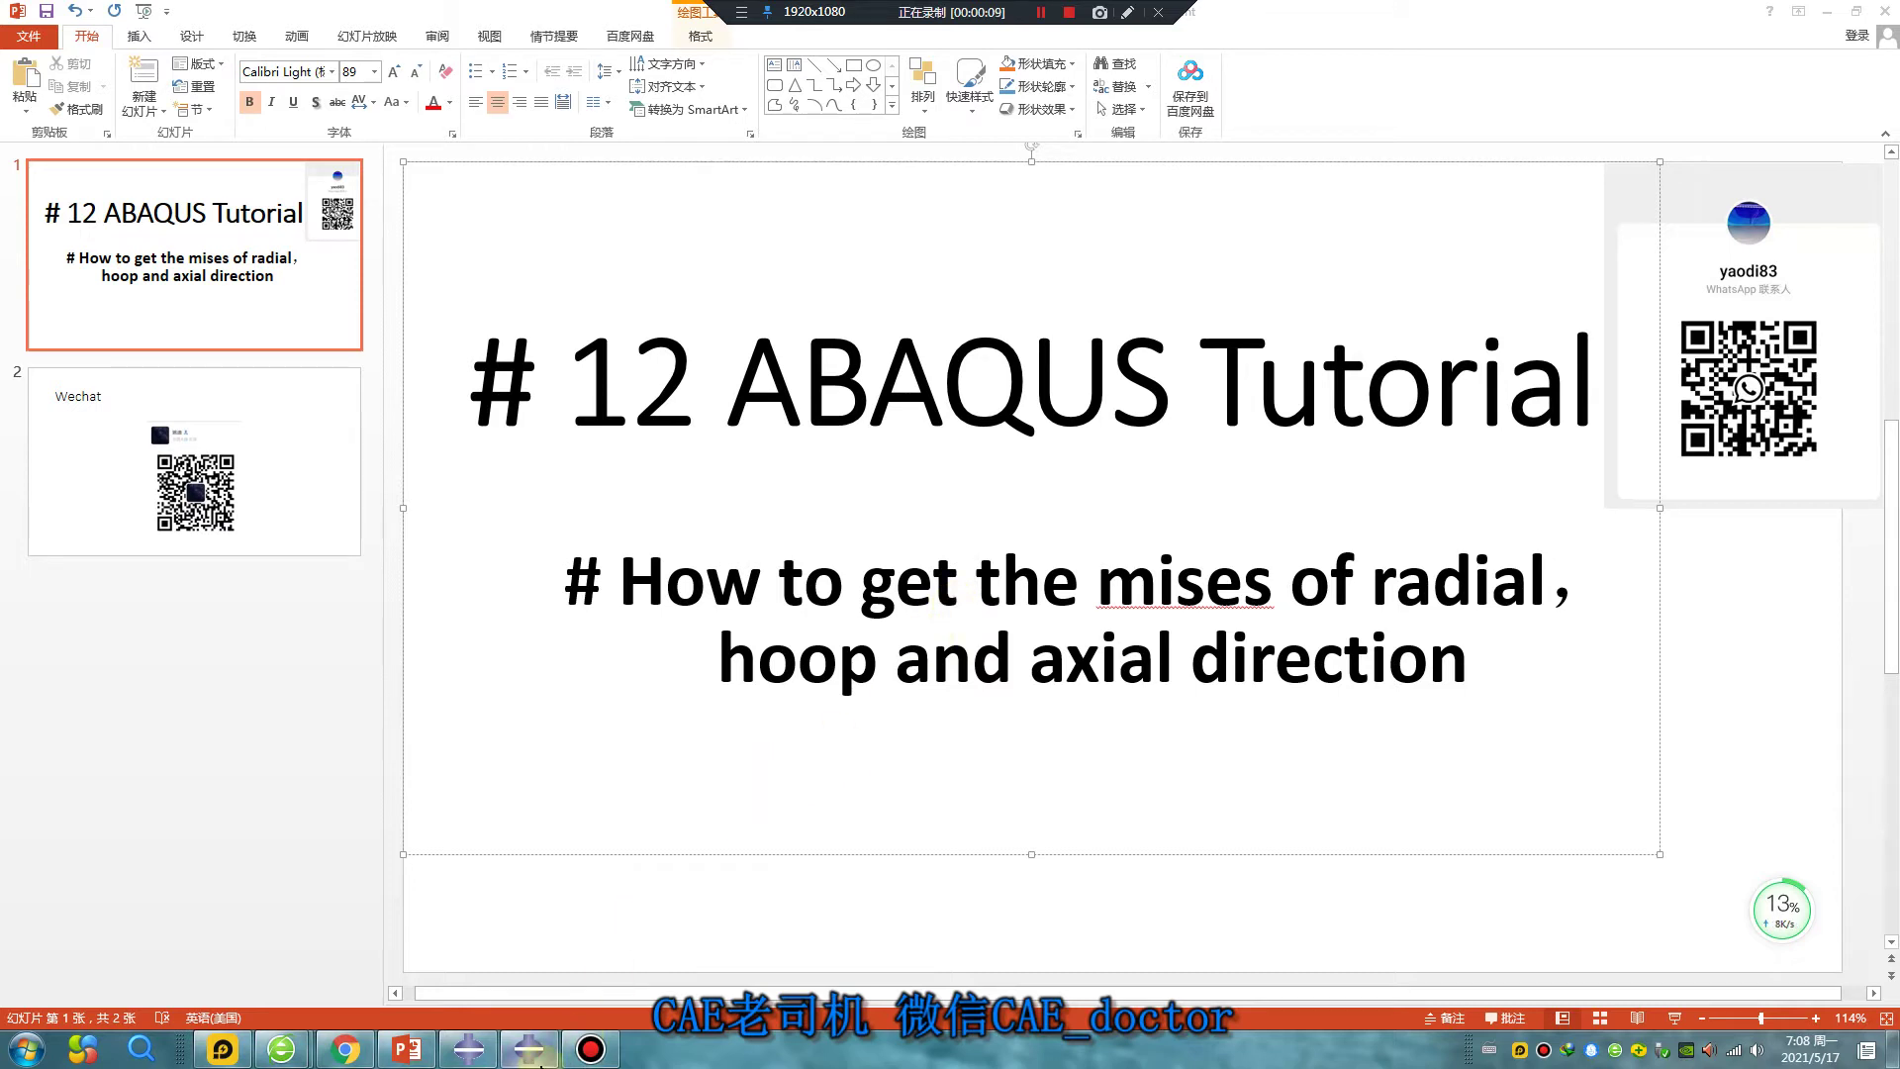
- Create a new folder 0517 under D:\work\5 in the work-directory browser
left_click(530, 1050)
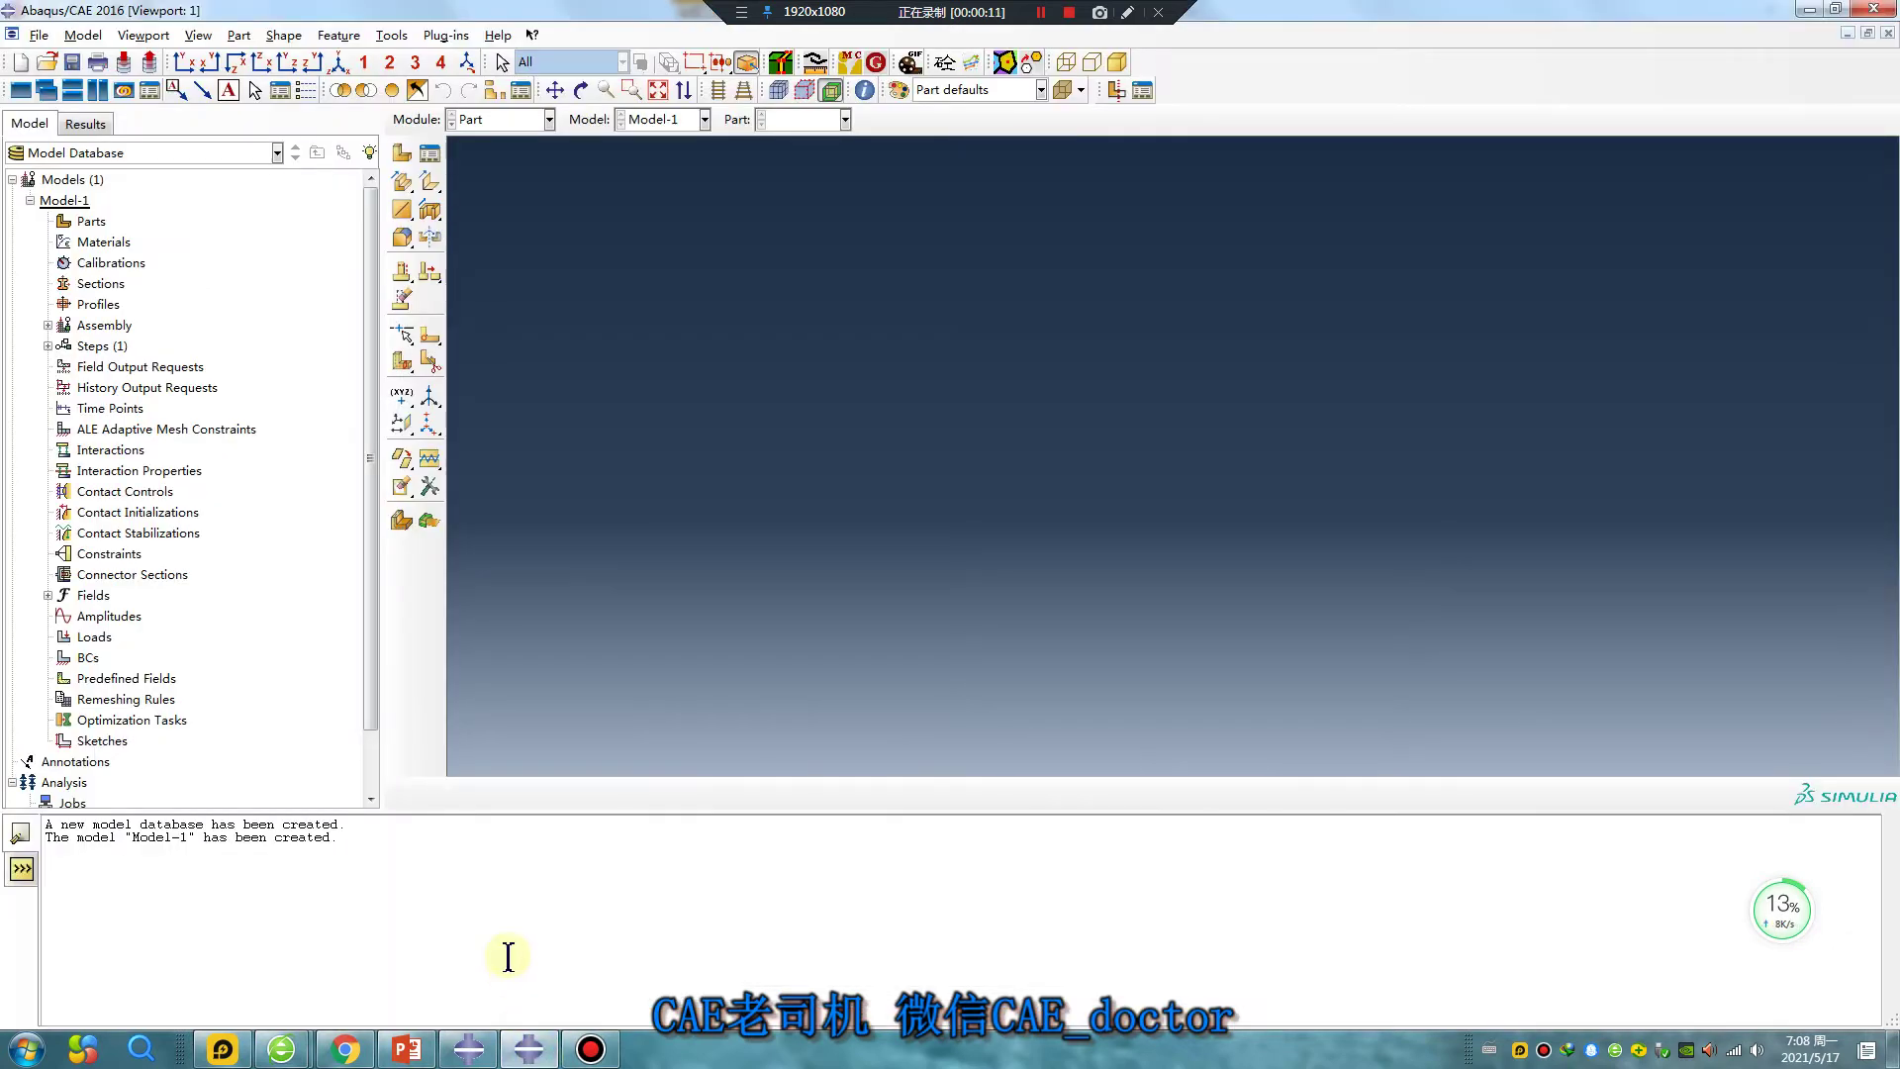
left_click(40, 35)
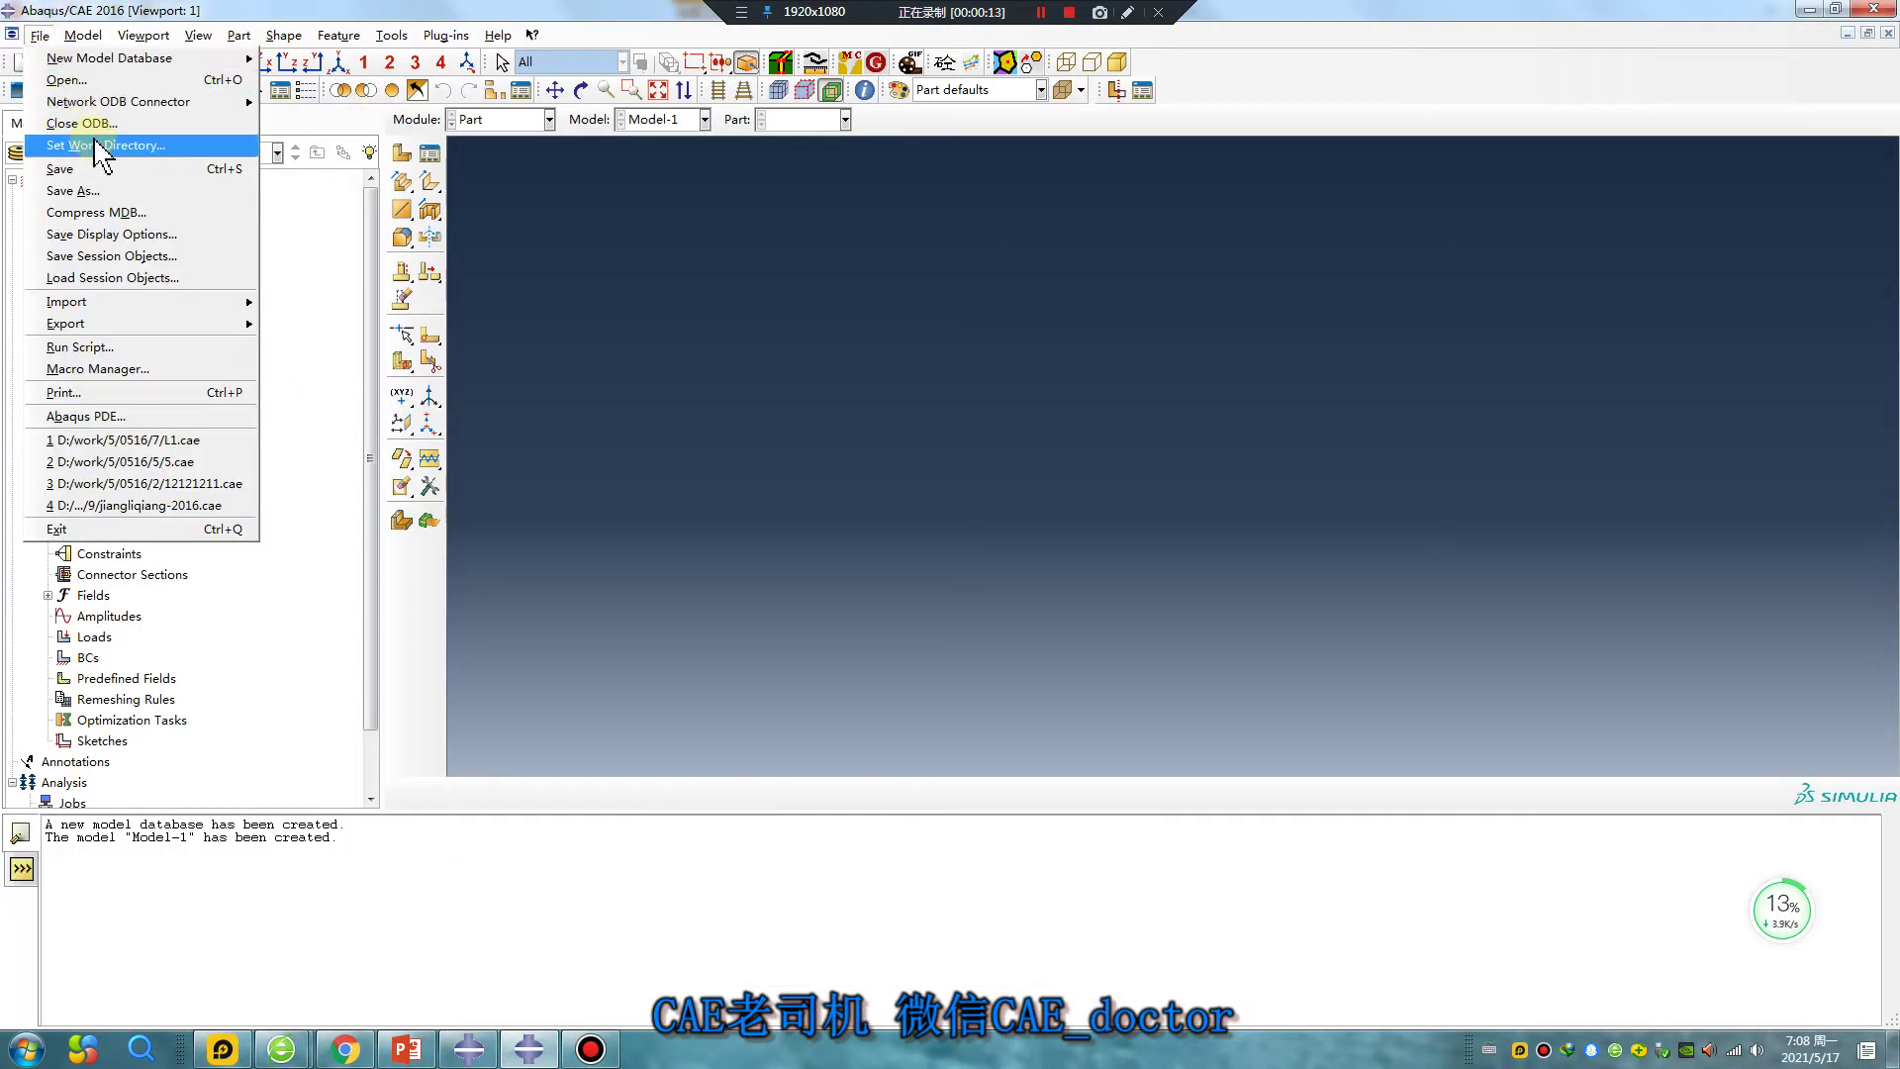
left_click(99, 146)
left_click(836, 499)
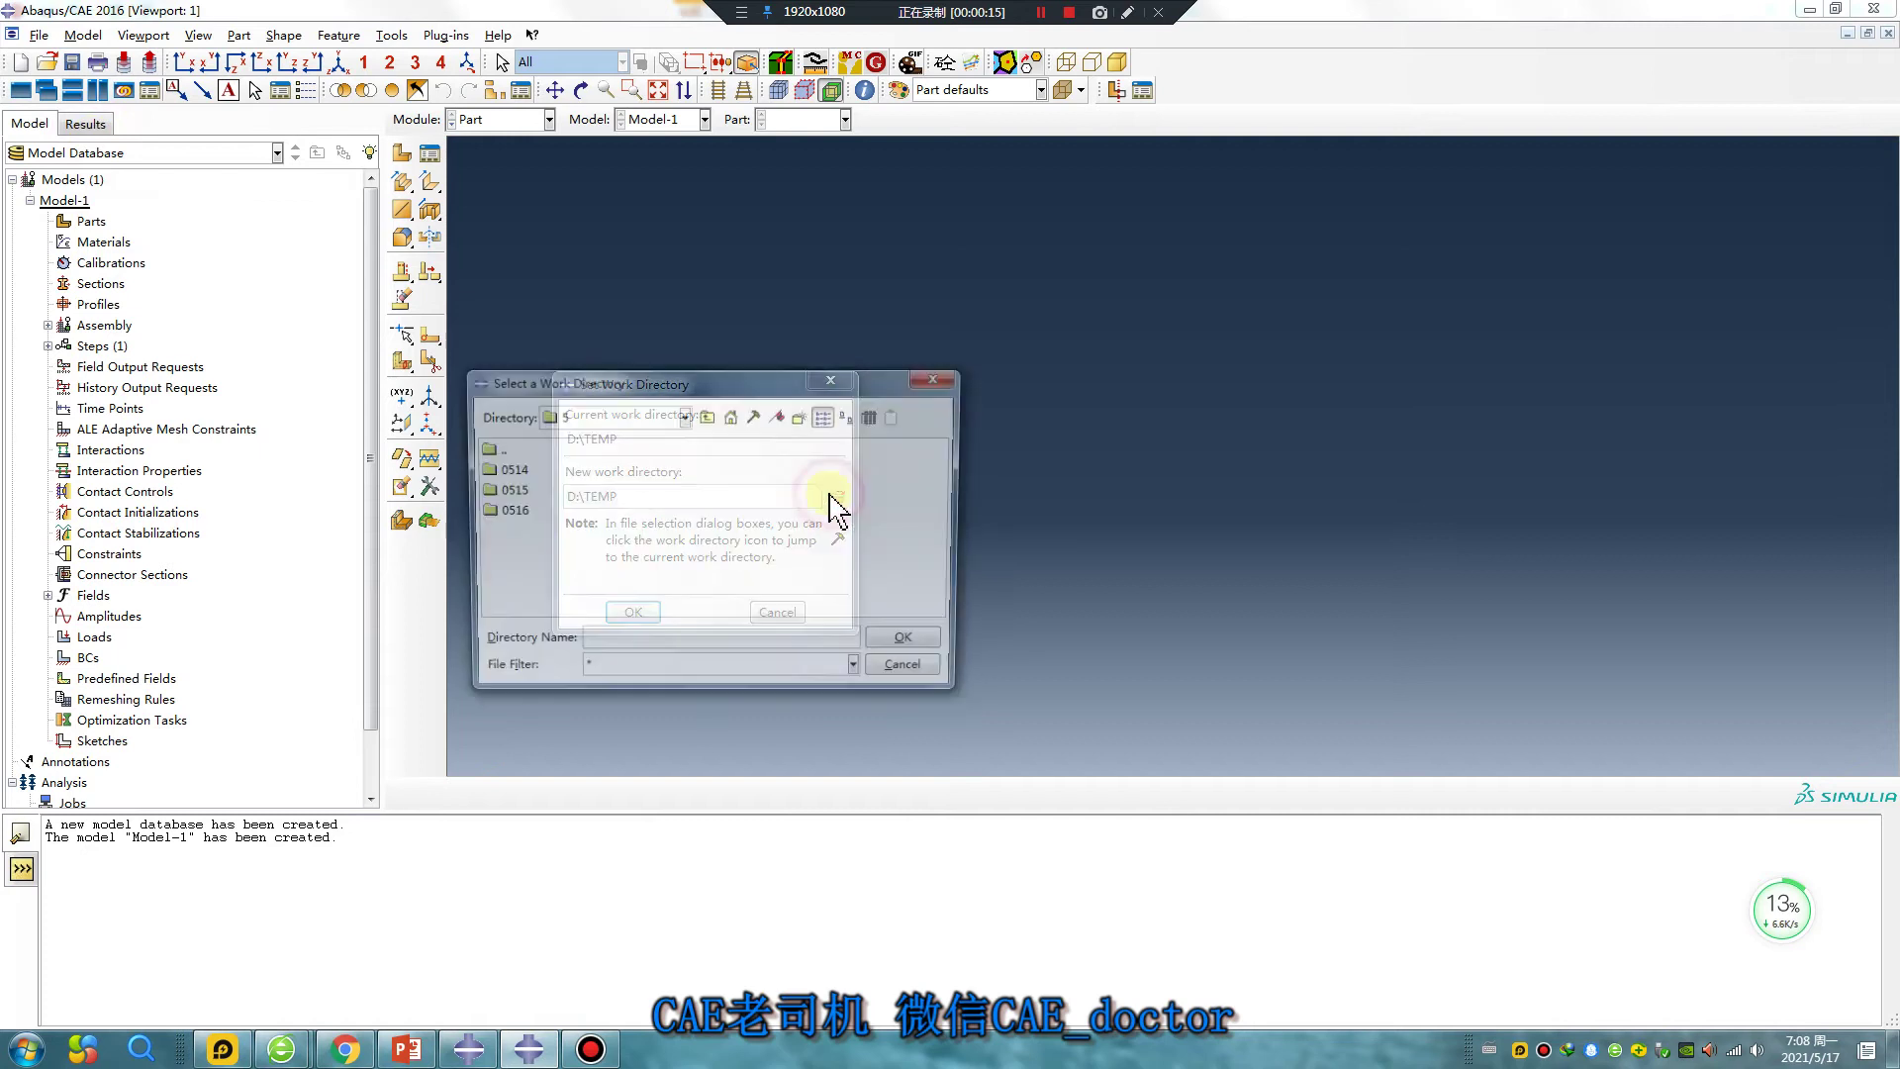
right_click(514, 547)
left_click(577, 692)
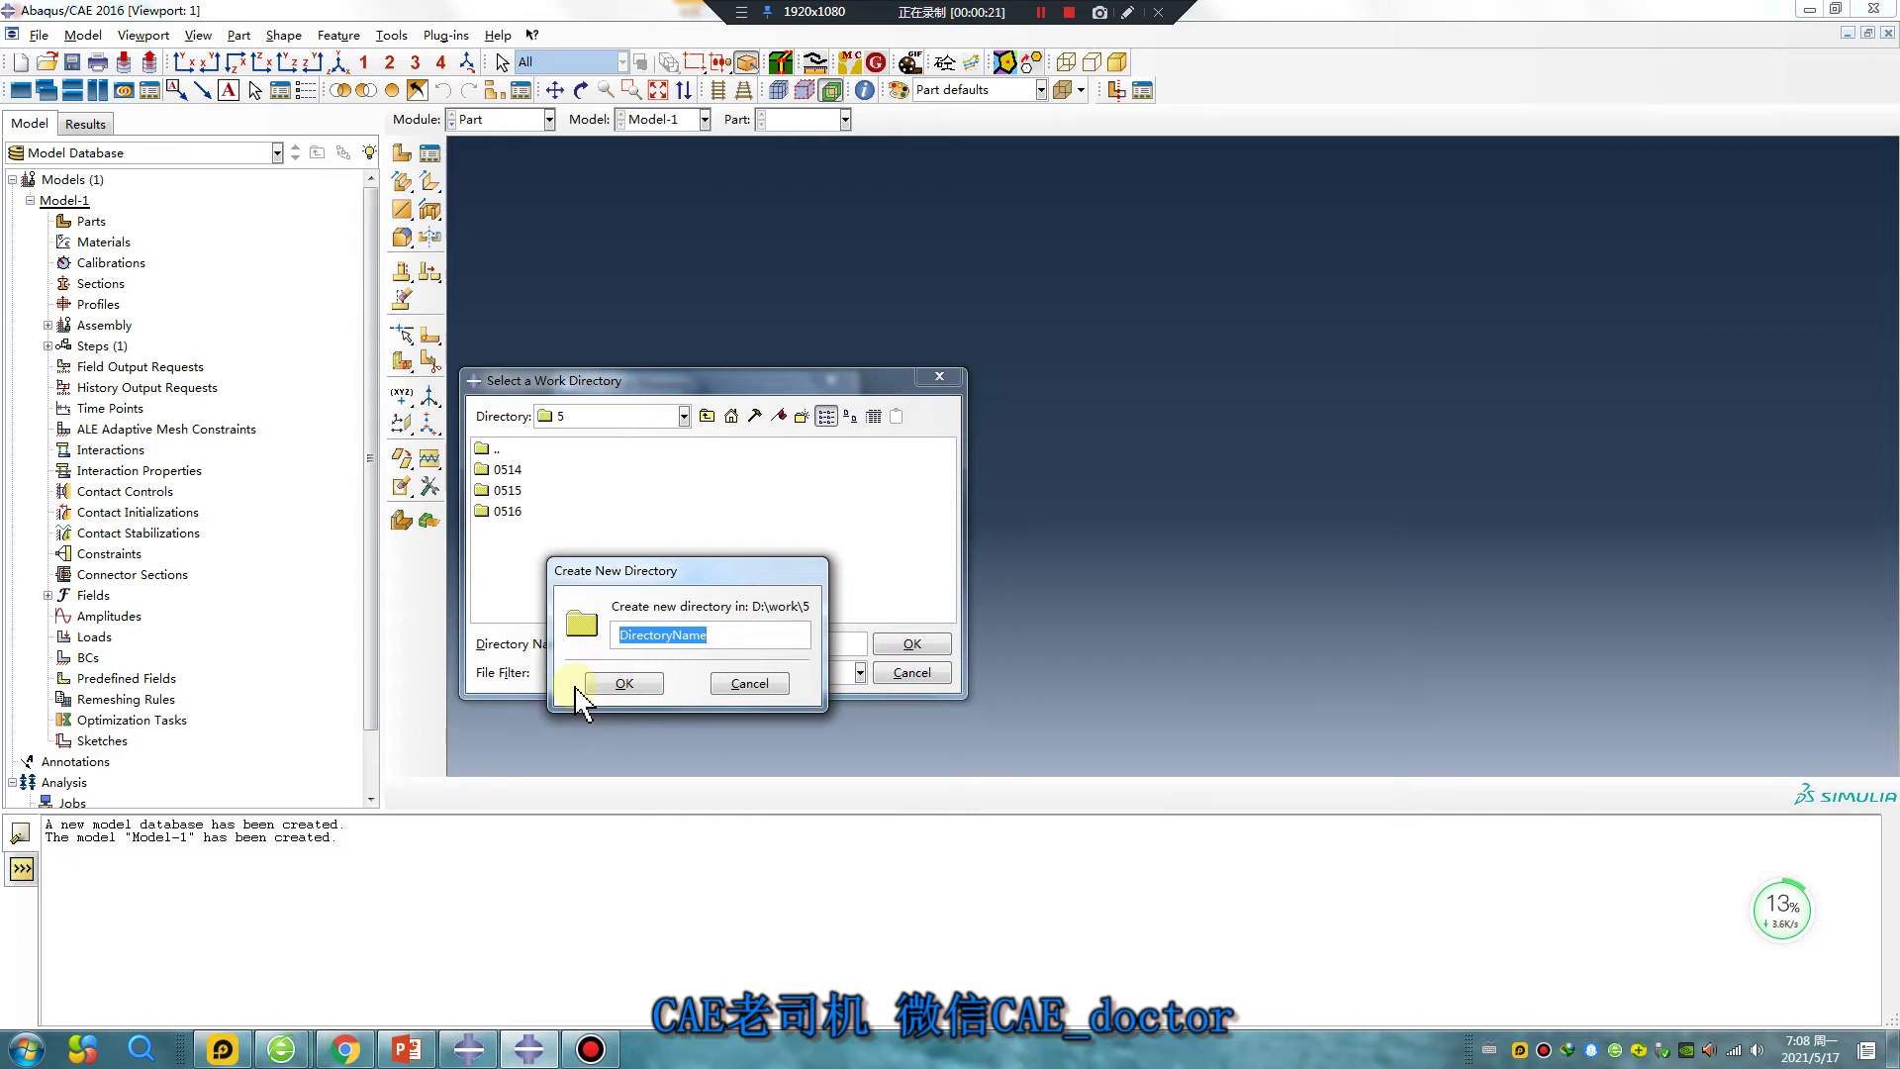
left_click(623, 682)
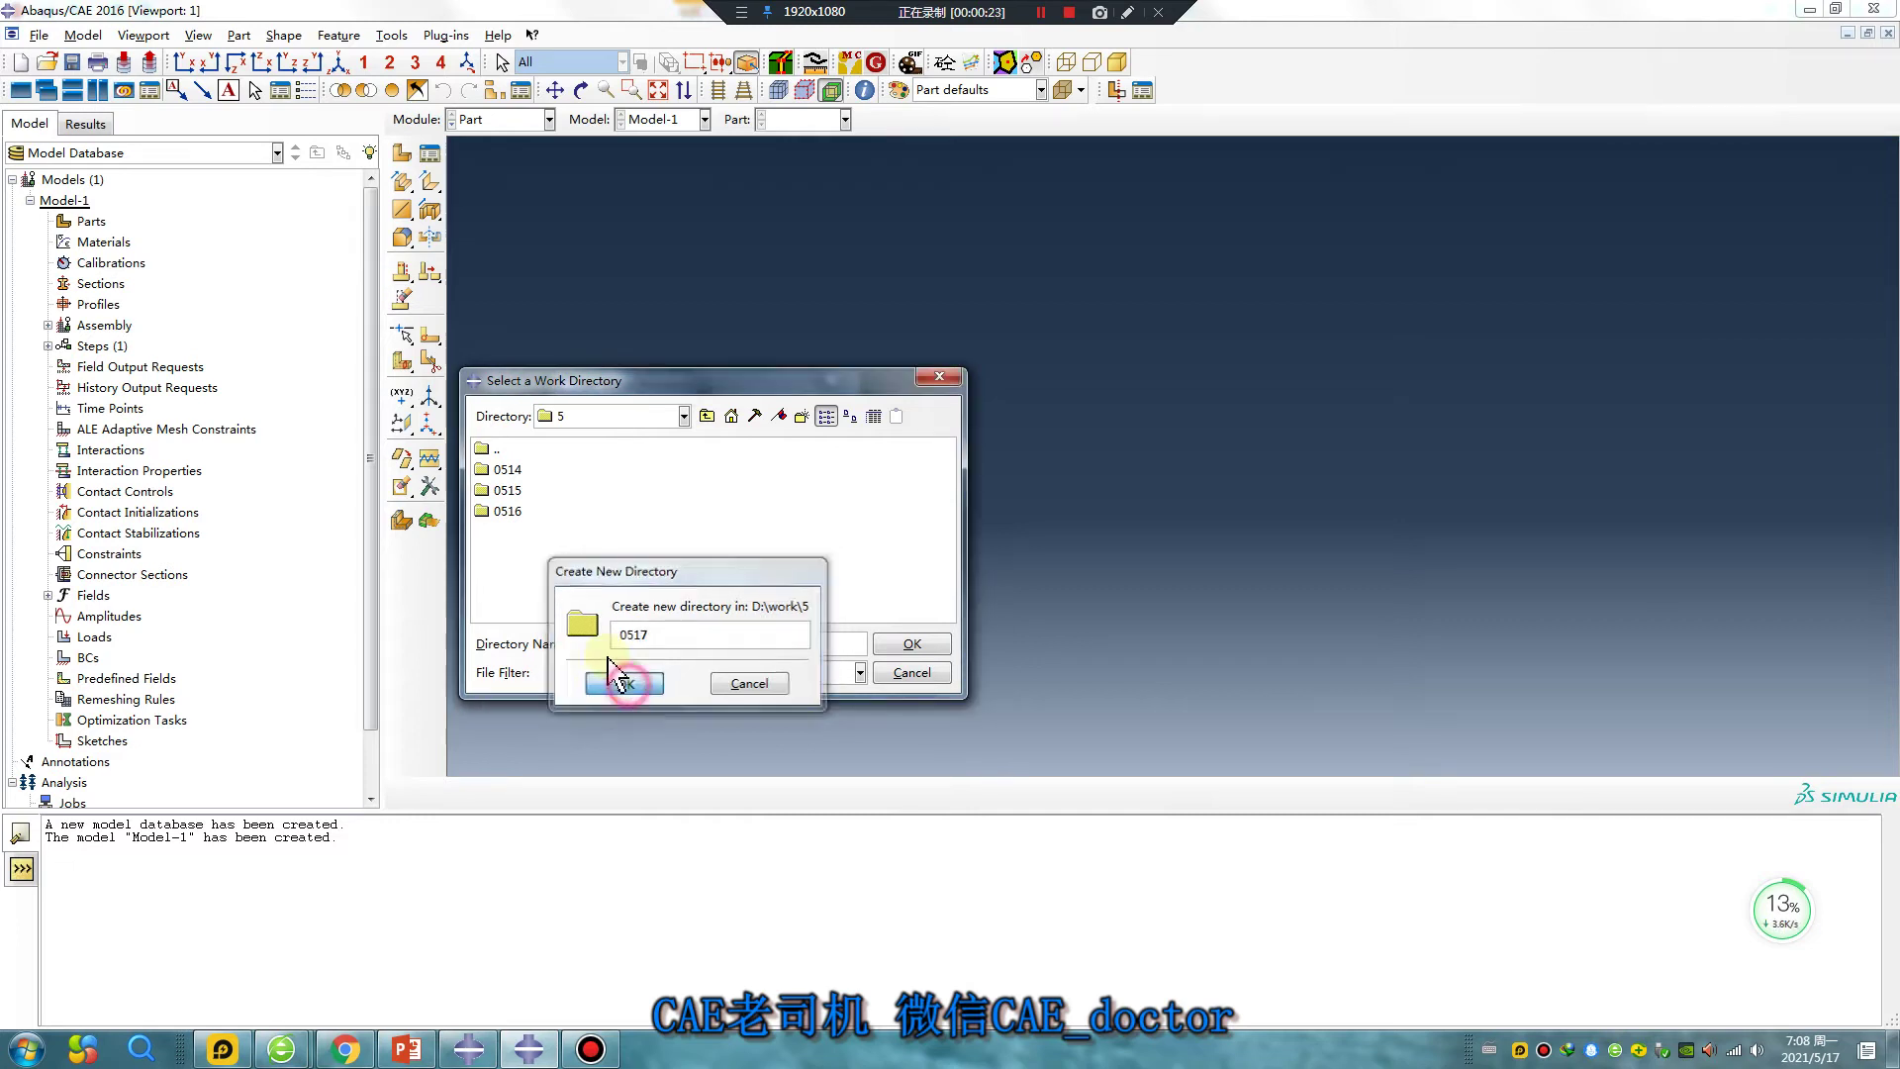
double_click(507, 532)
- Create folder 1 inside 0517 and set D:/work/5/0517/1 as the work directory
right_click(514, 546)
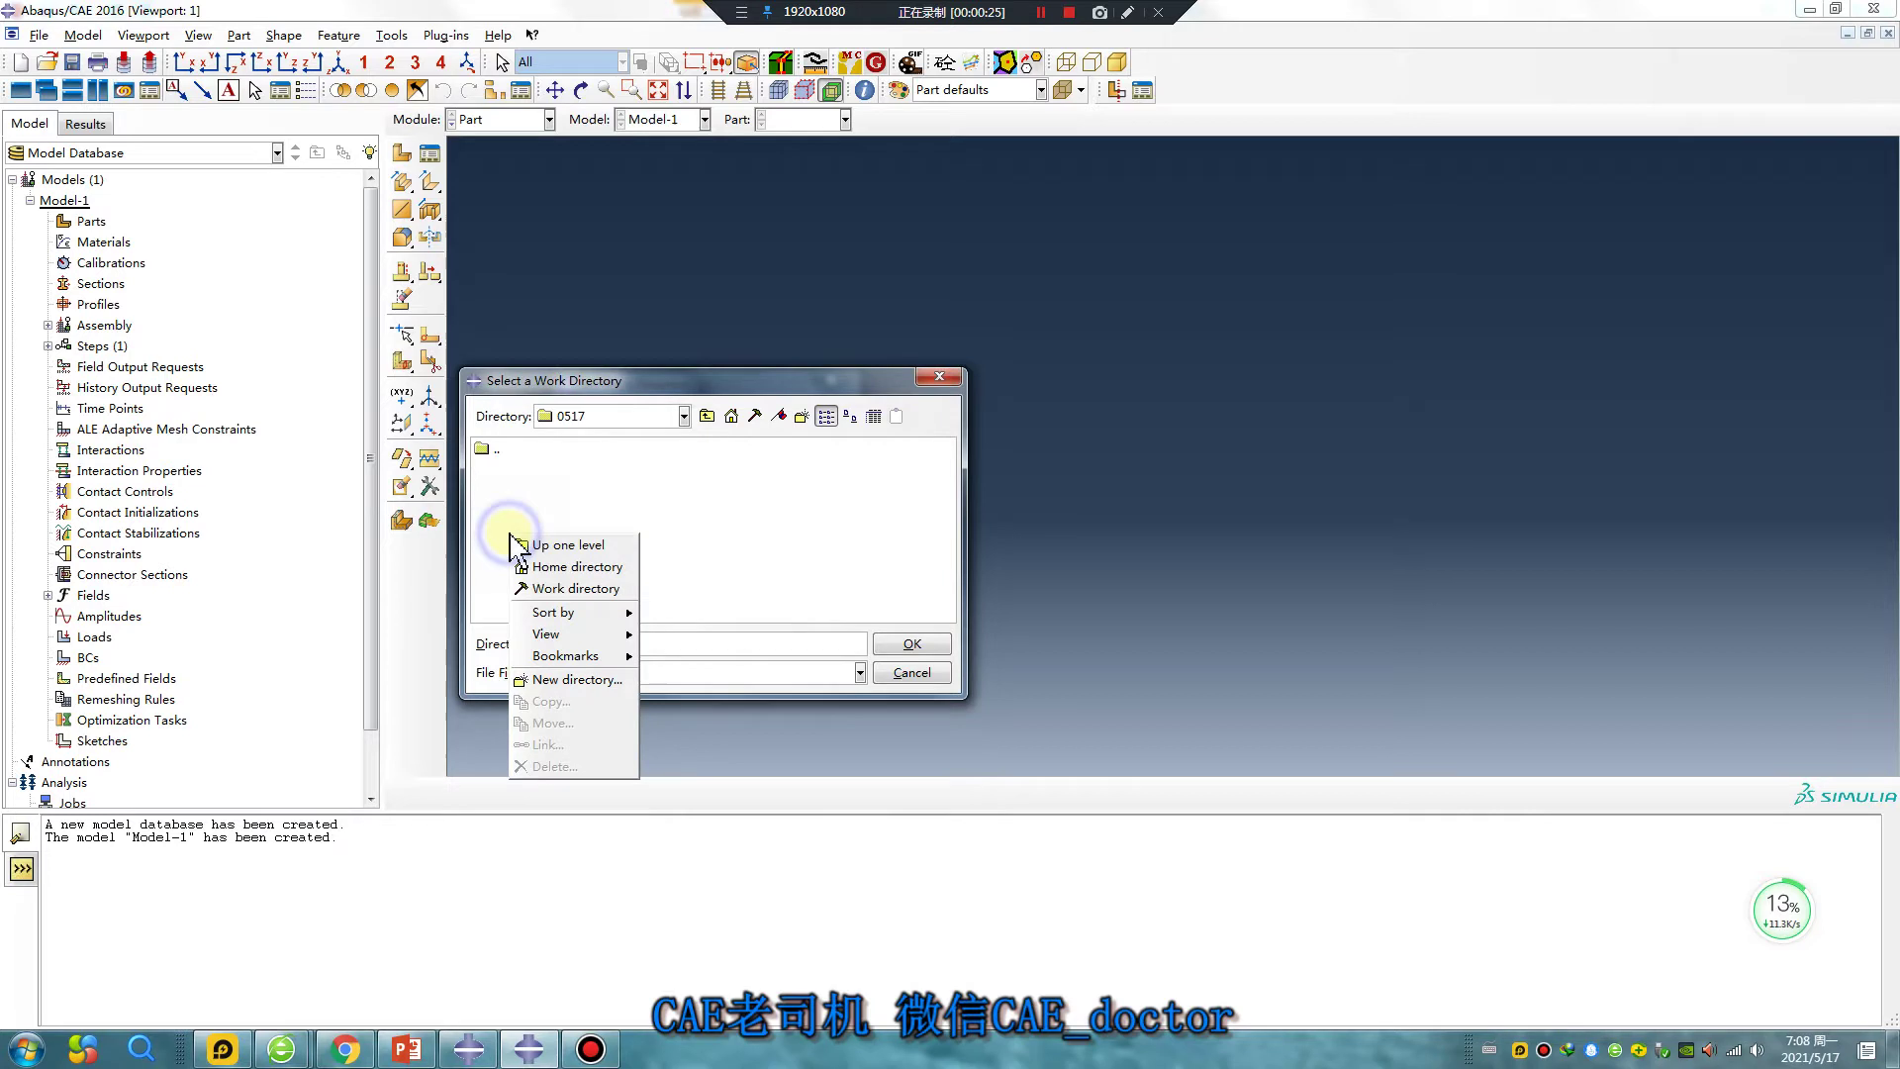
left_click(560, 691)
type("1")
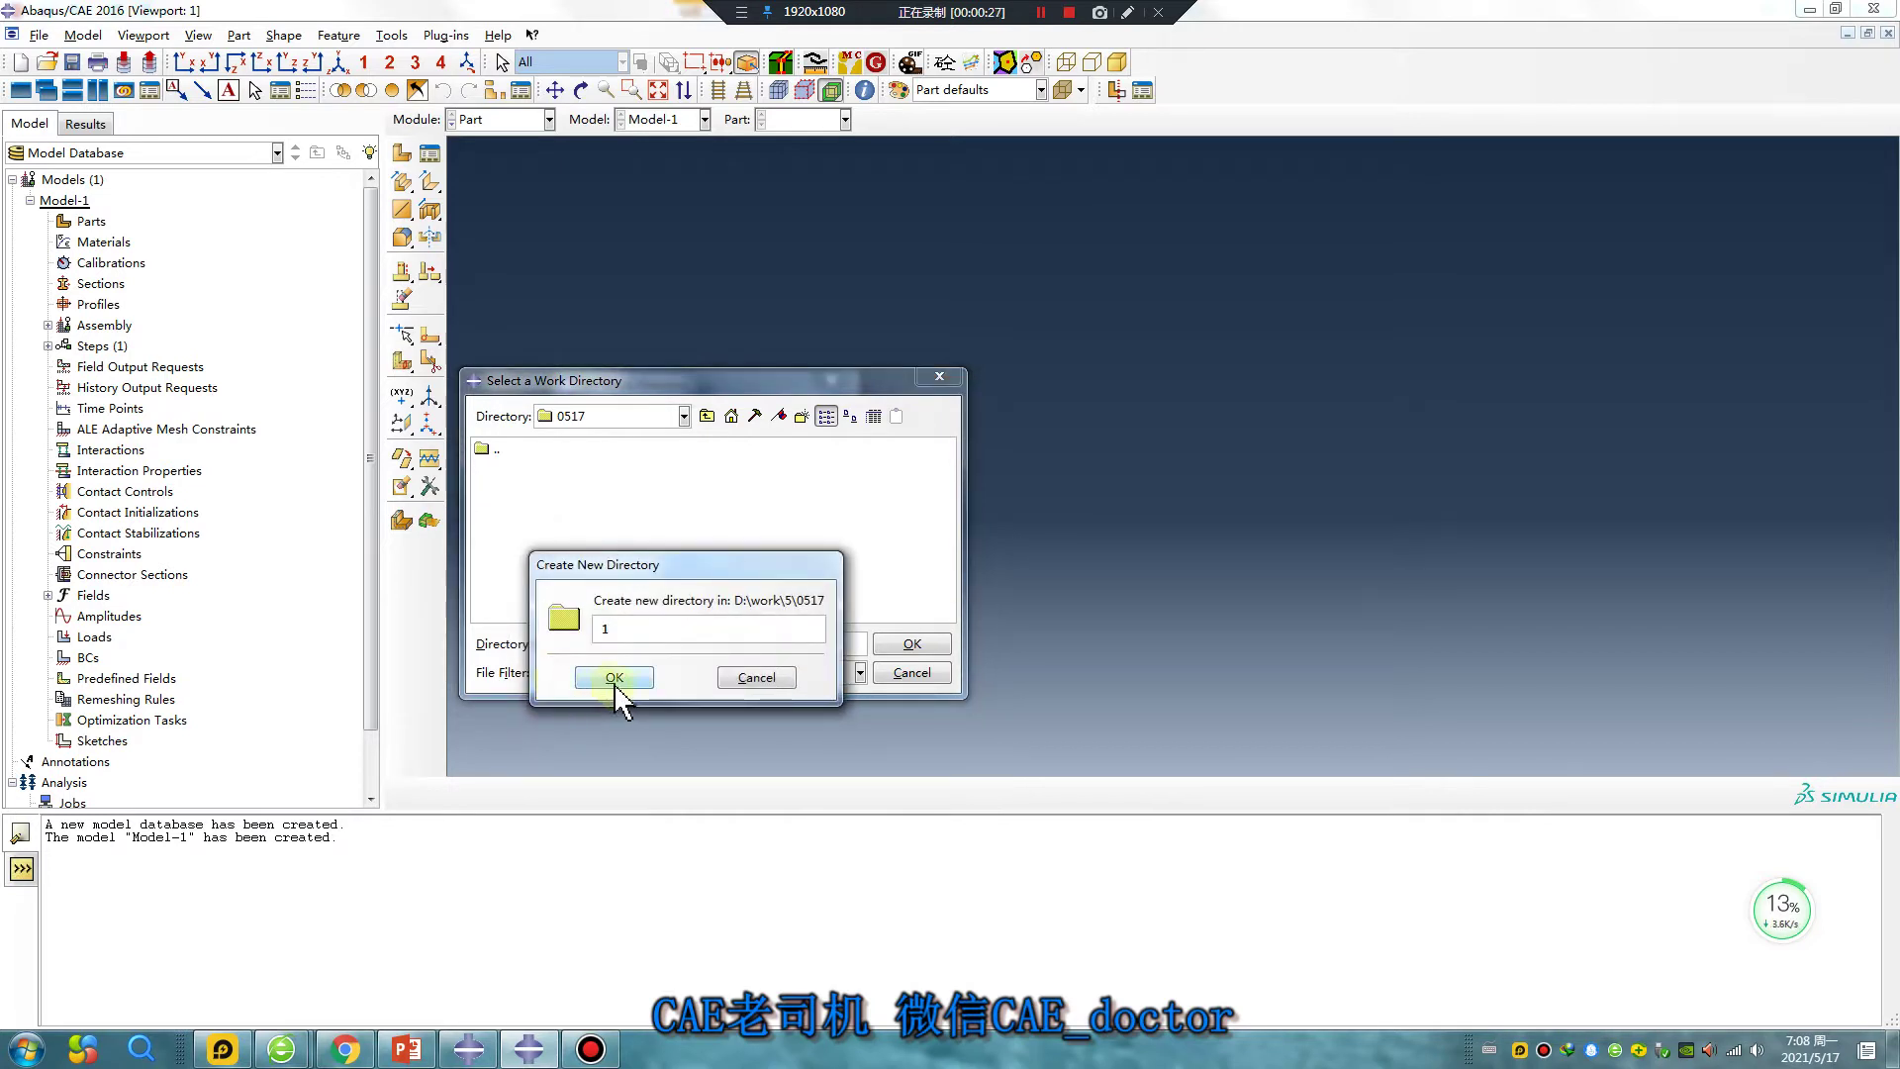
left_click(615, 679)
left_click(492, 473)
left_click(911, 644)
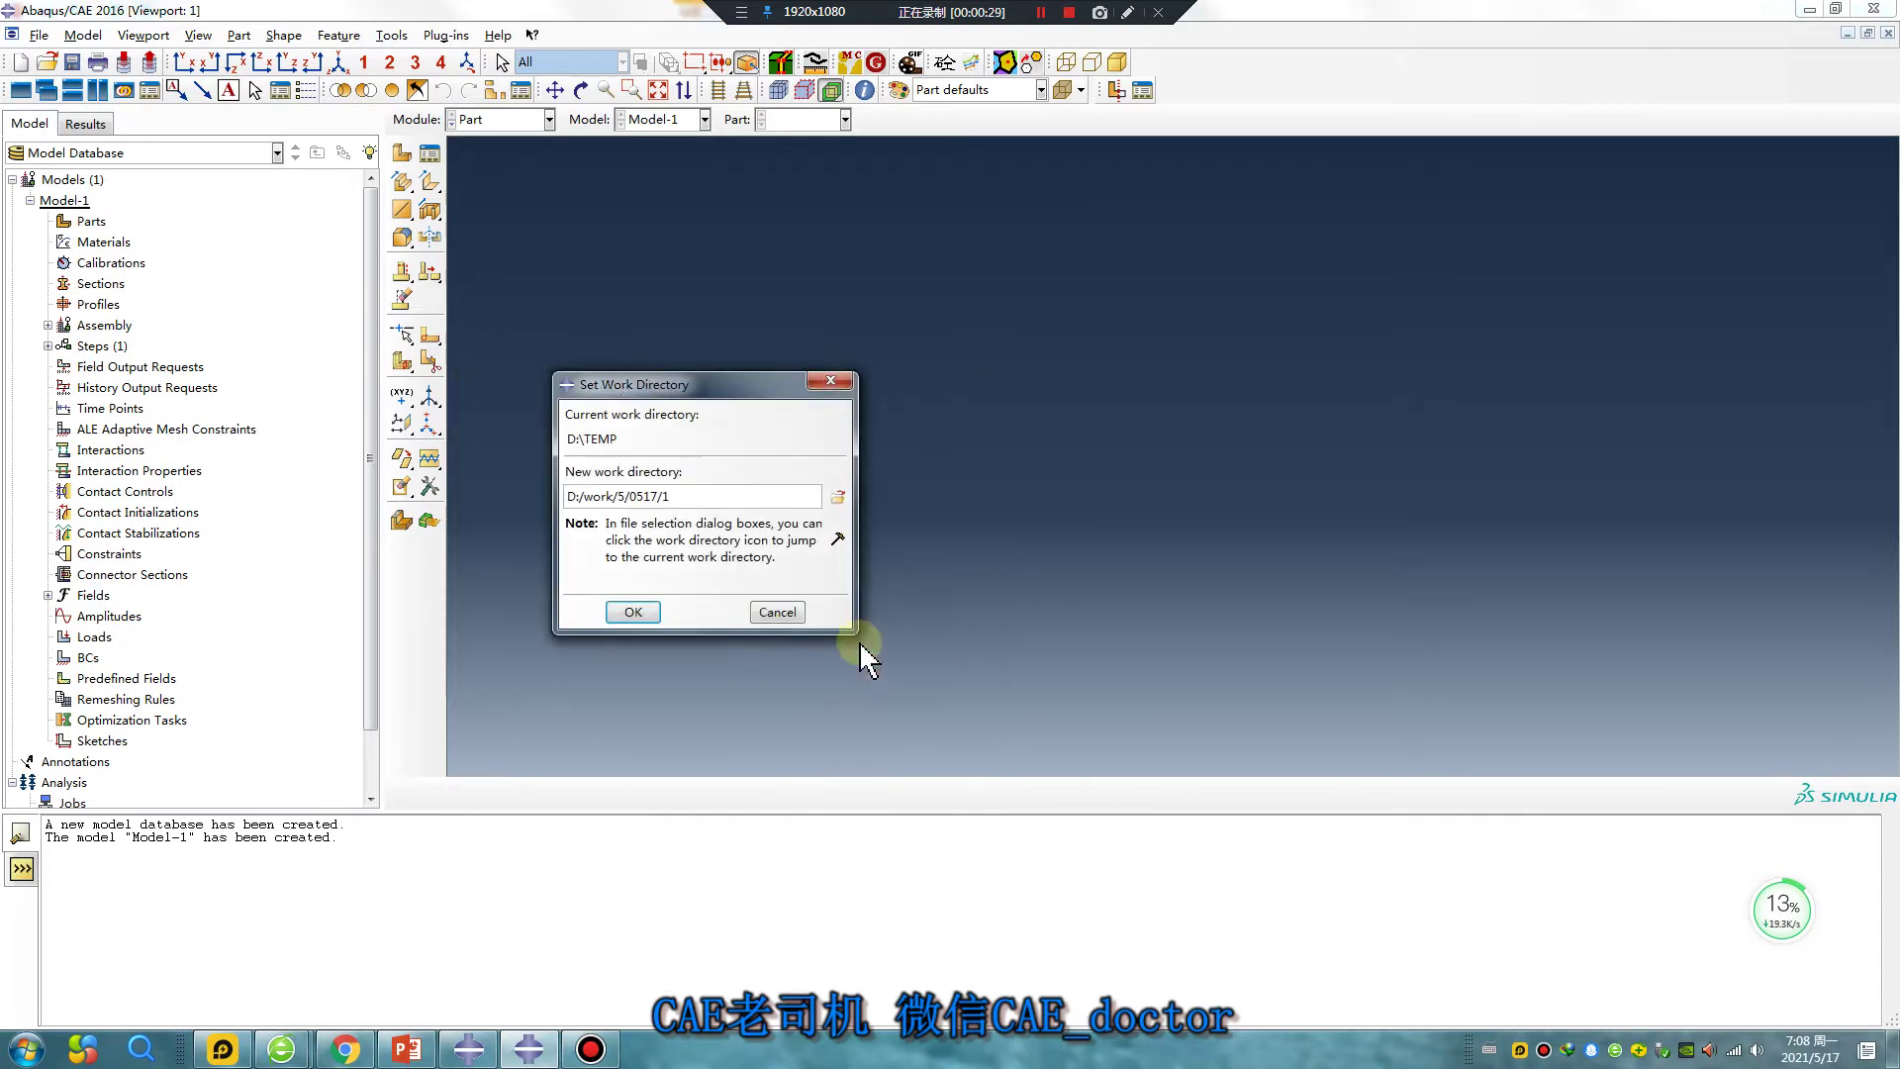
left_click(631, 612)
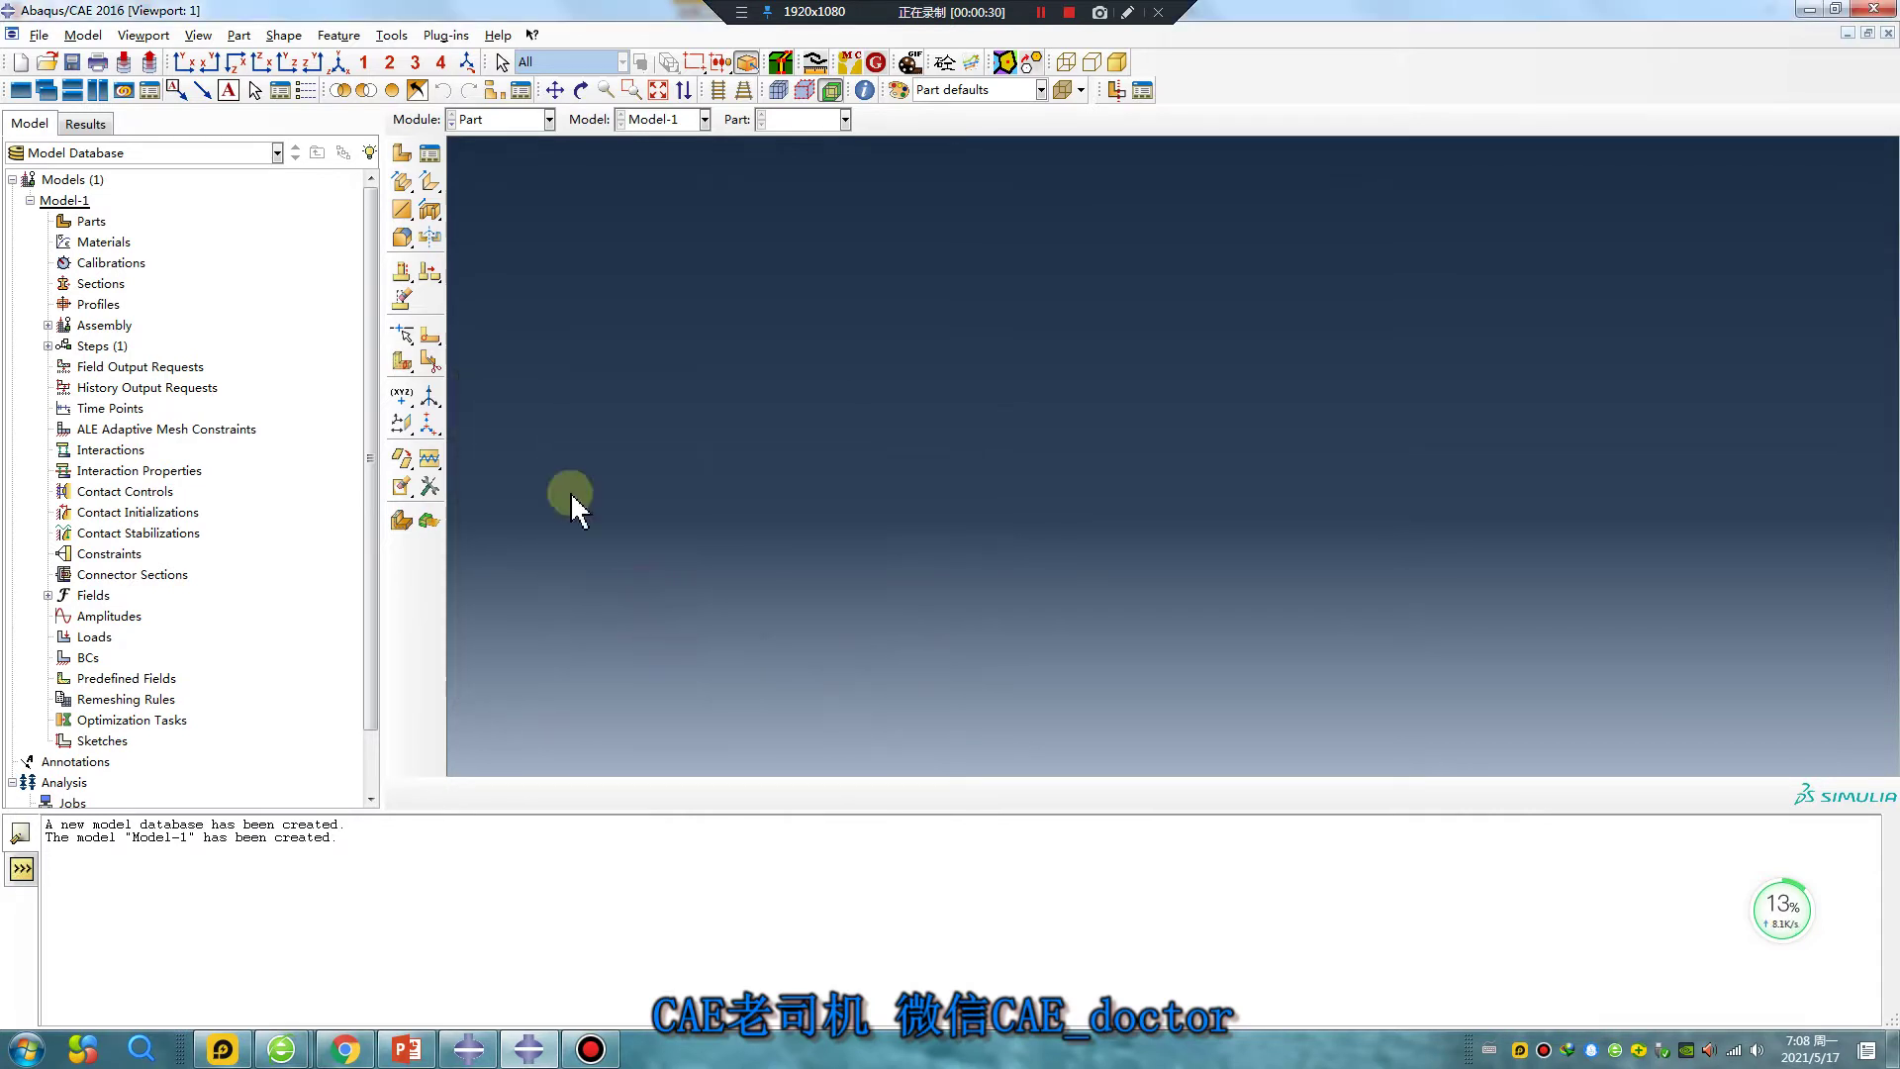
- Sketch two concentric circles at the origin and extrude them into 3D deformable solid Part-1
left_click(400, 155)
left_click(631, 760)
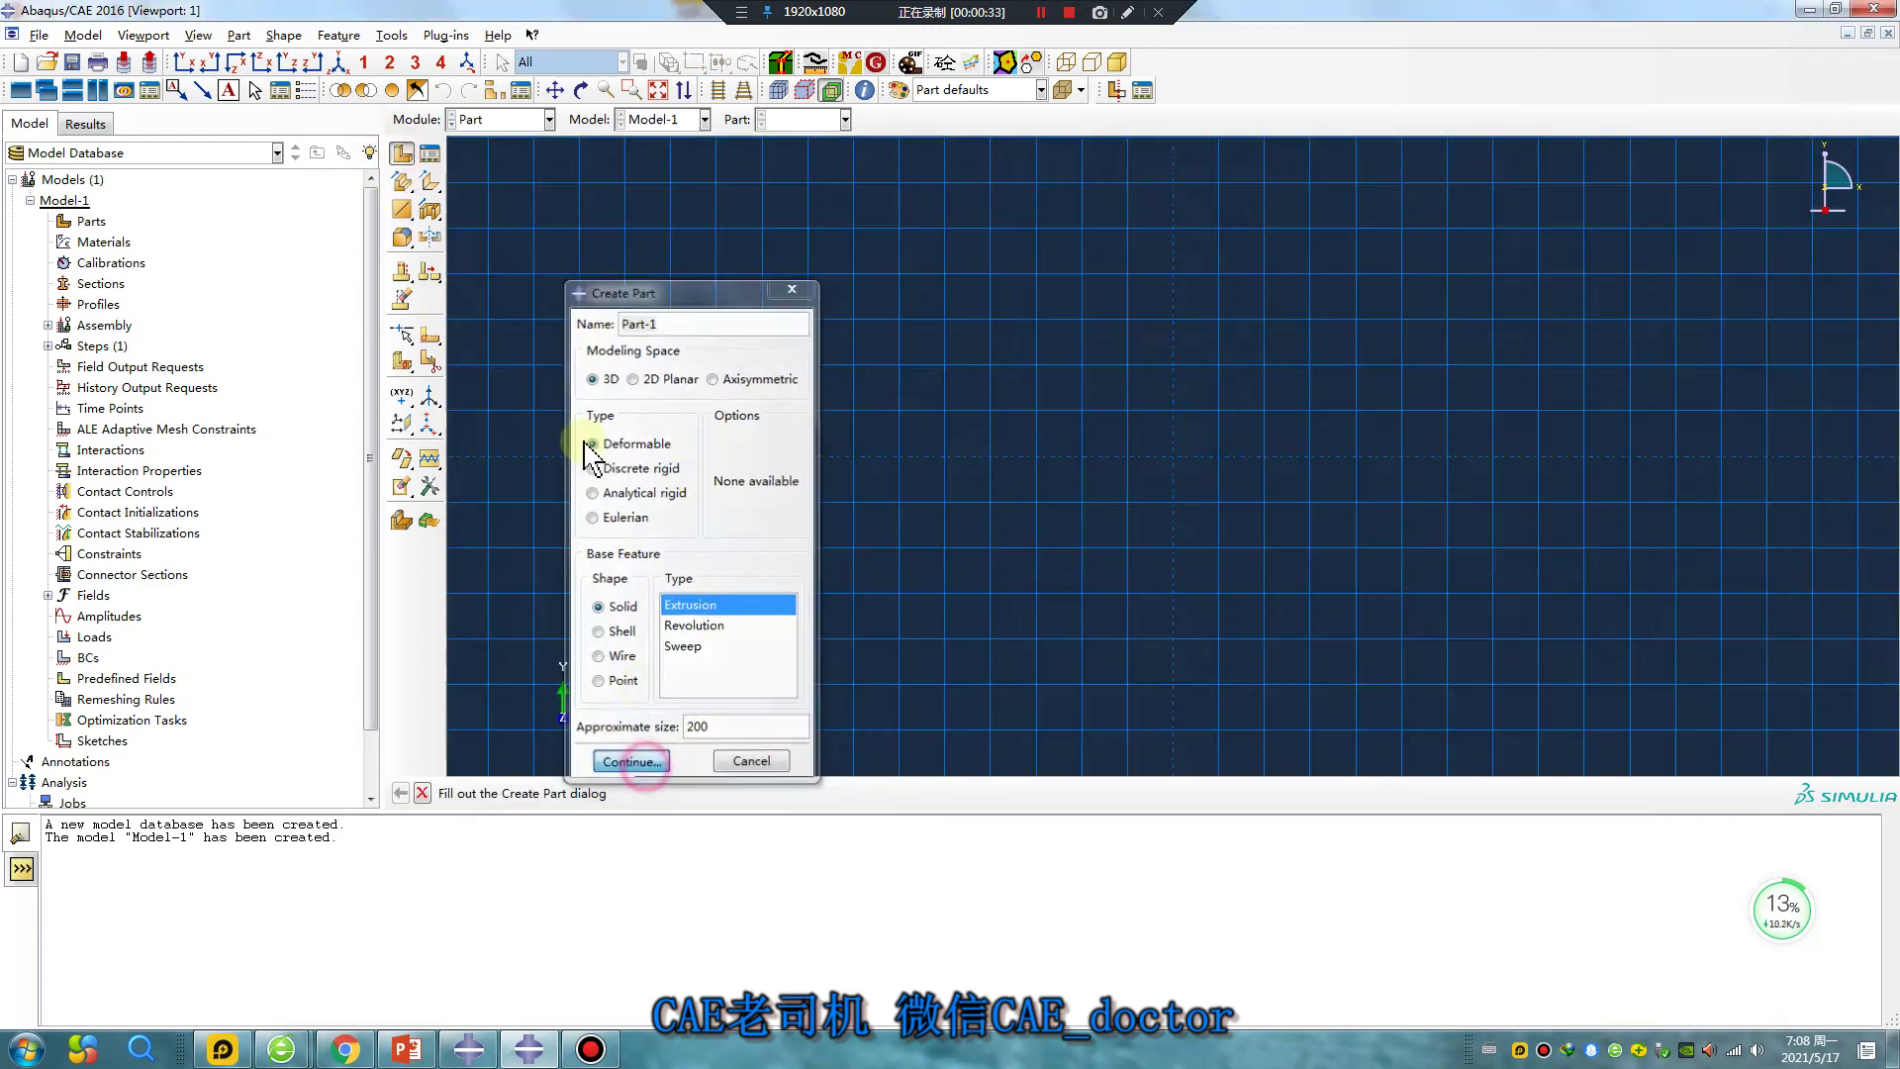
left_click(402, 183)
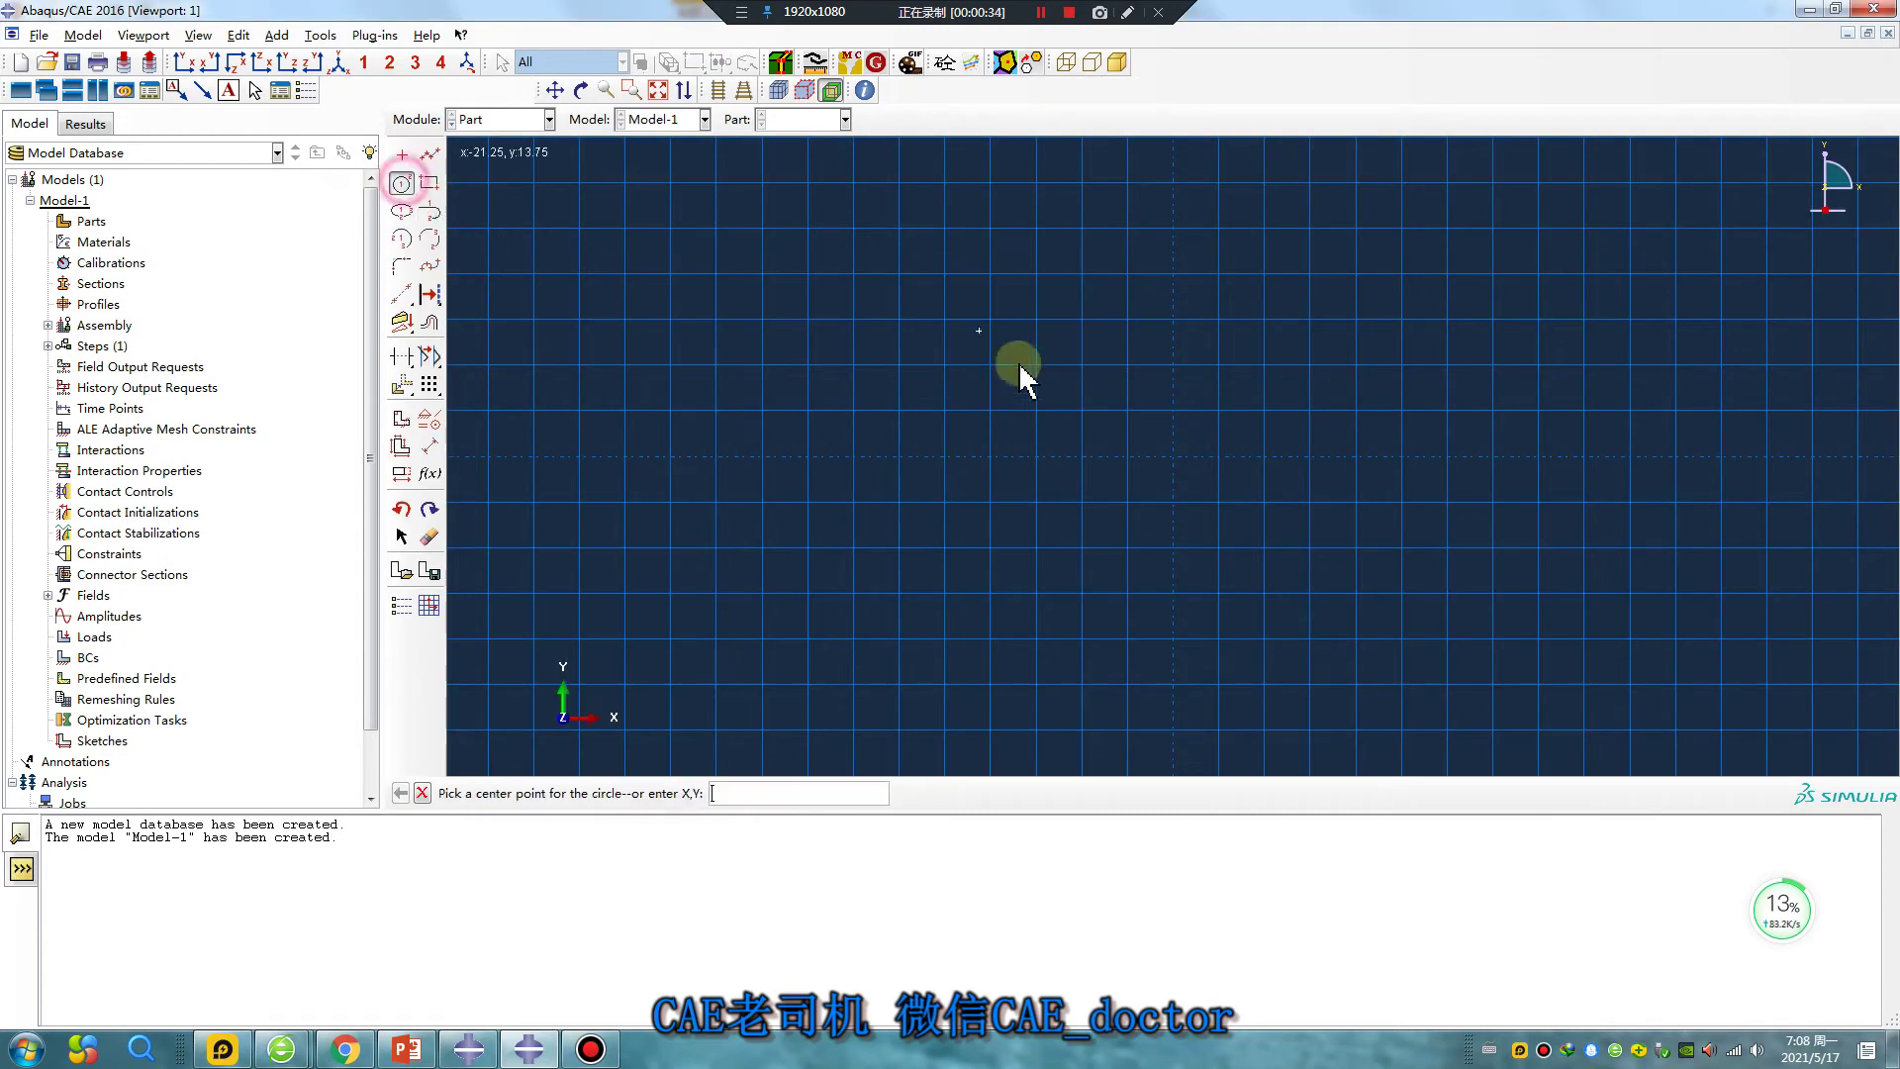
left_click(1173, 456)
left_click(1309, 456)
left_click(1172, 456)
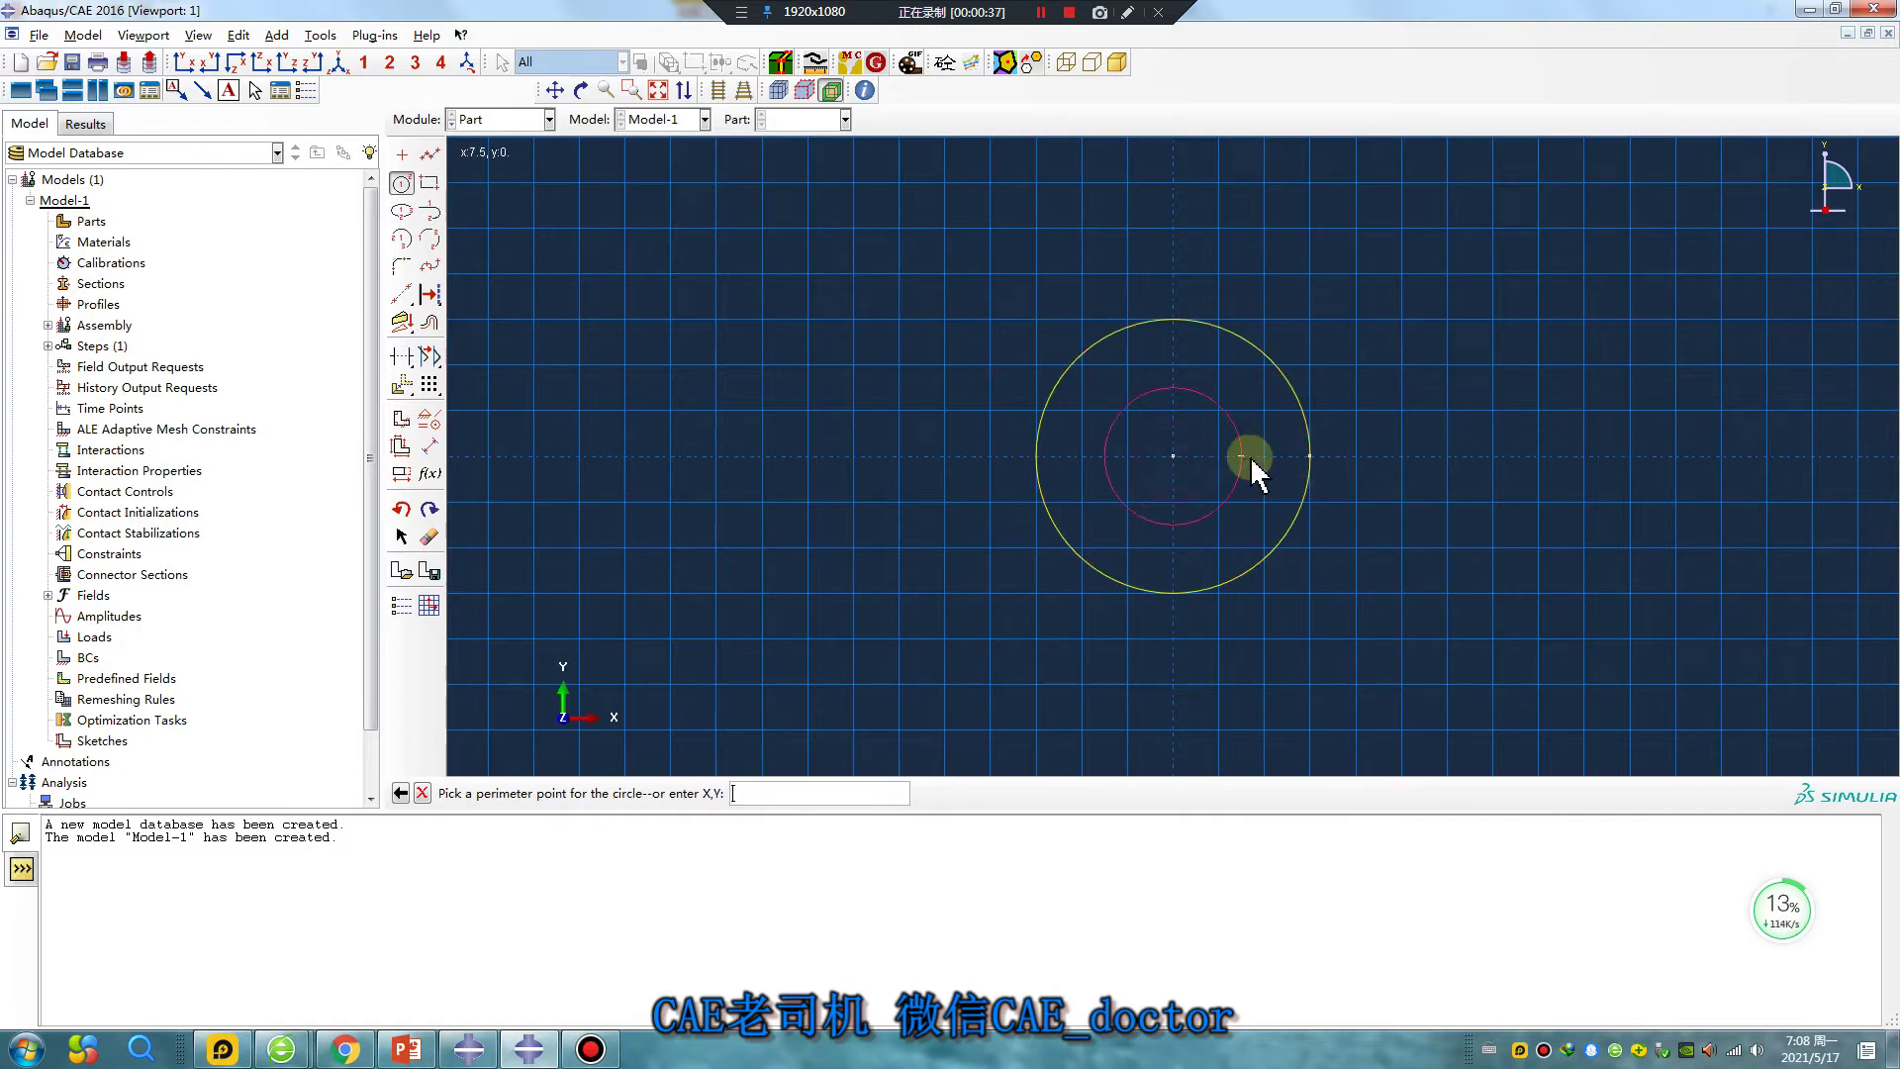
left_click(1264, 456)
middle_click(911, 552)
middle_click(912, 552)
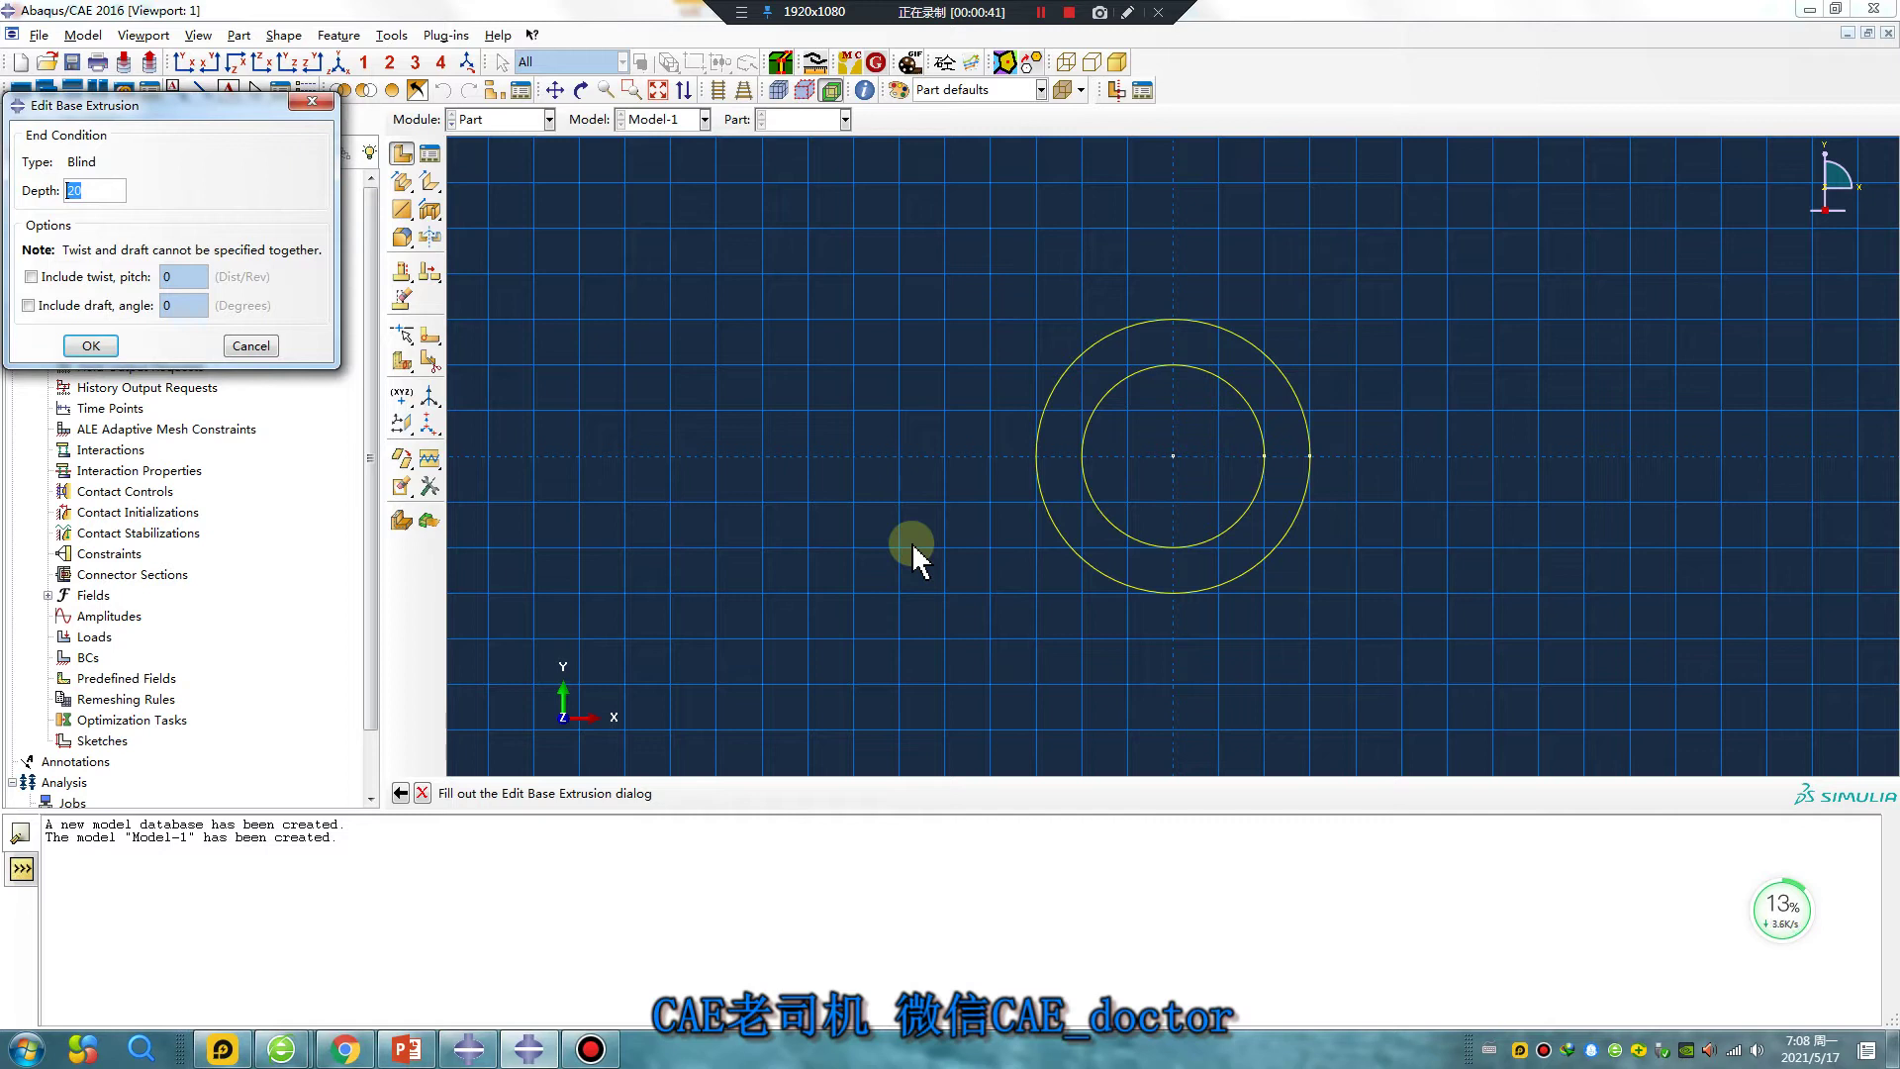
key("Return")
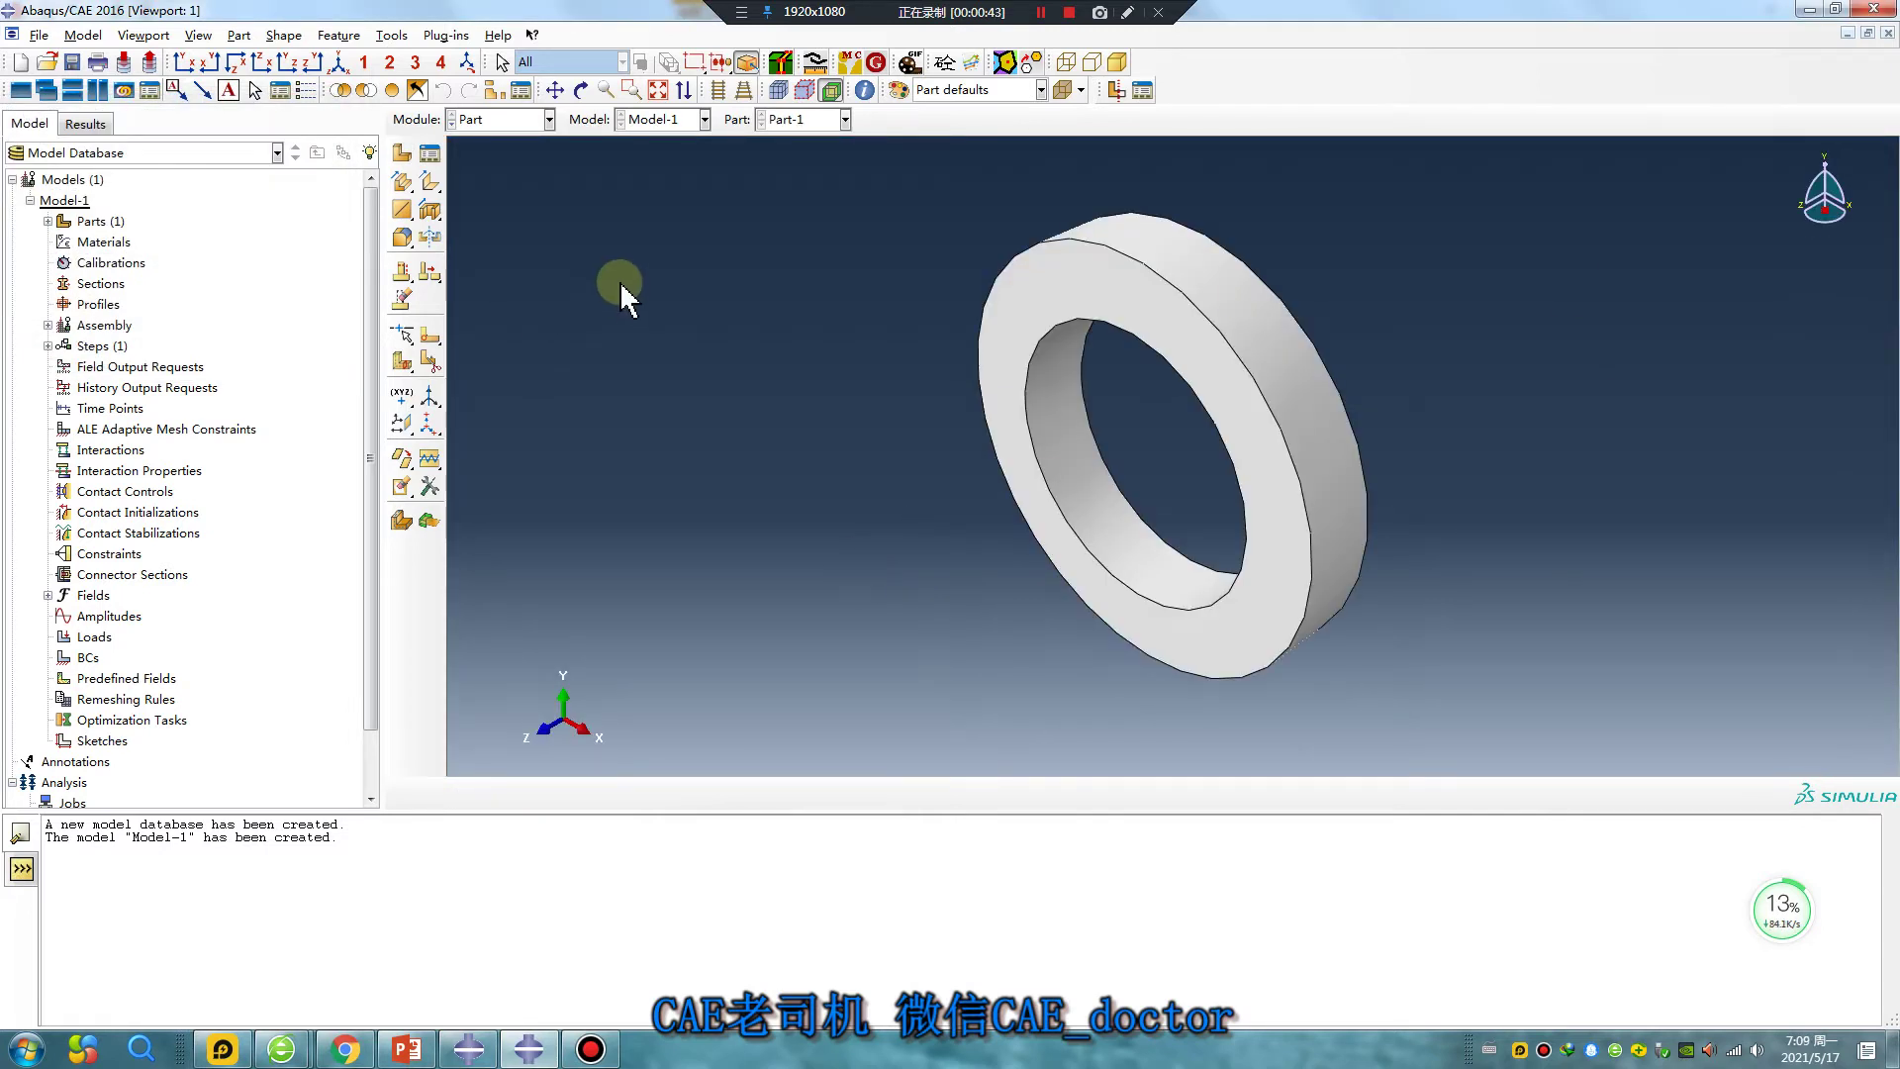
- Create Material-1 with elastic Young's modulus 2e5 and Poisson's ratio 0.3
left_click(494, 122)
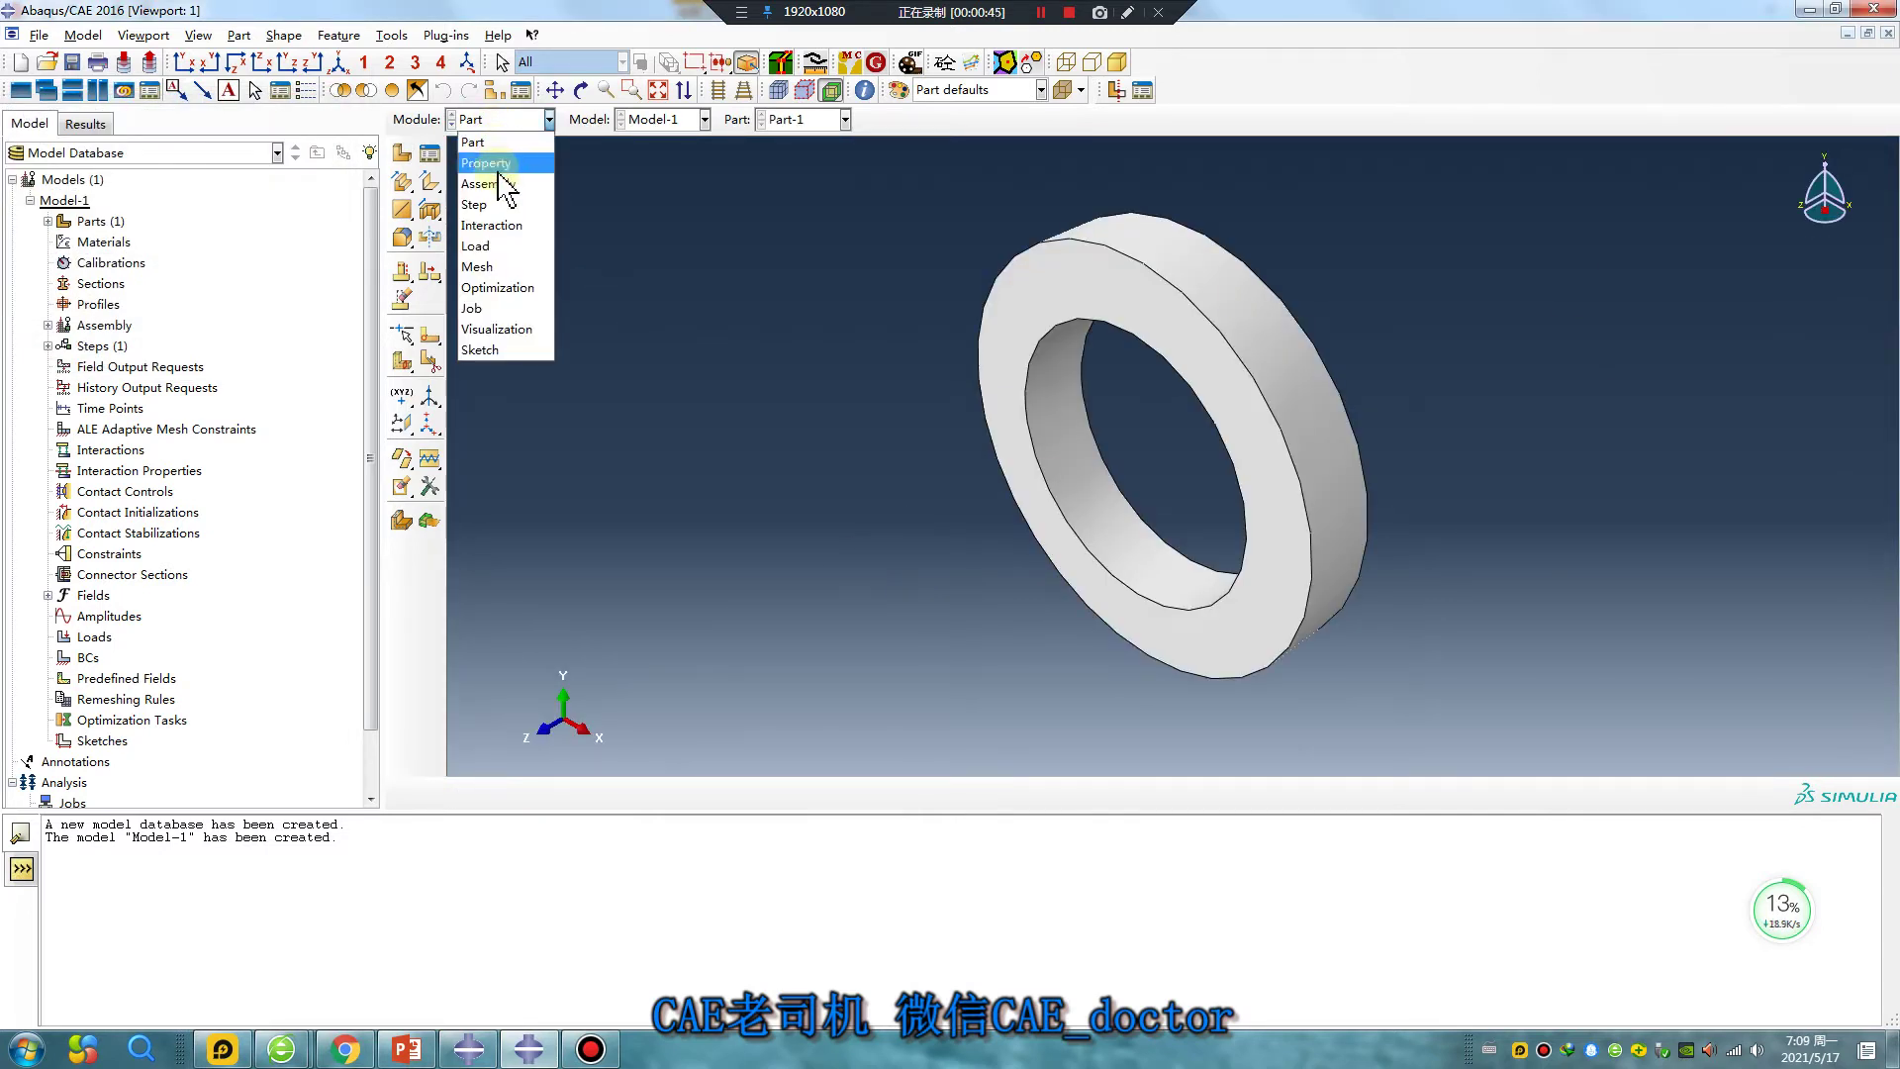
left_click(495, 163)
left_click(401, 153)
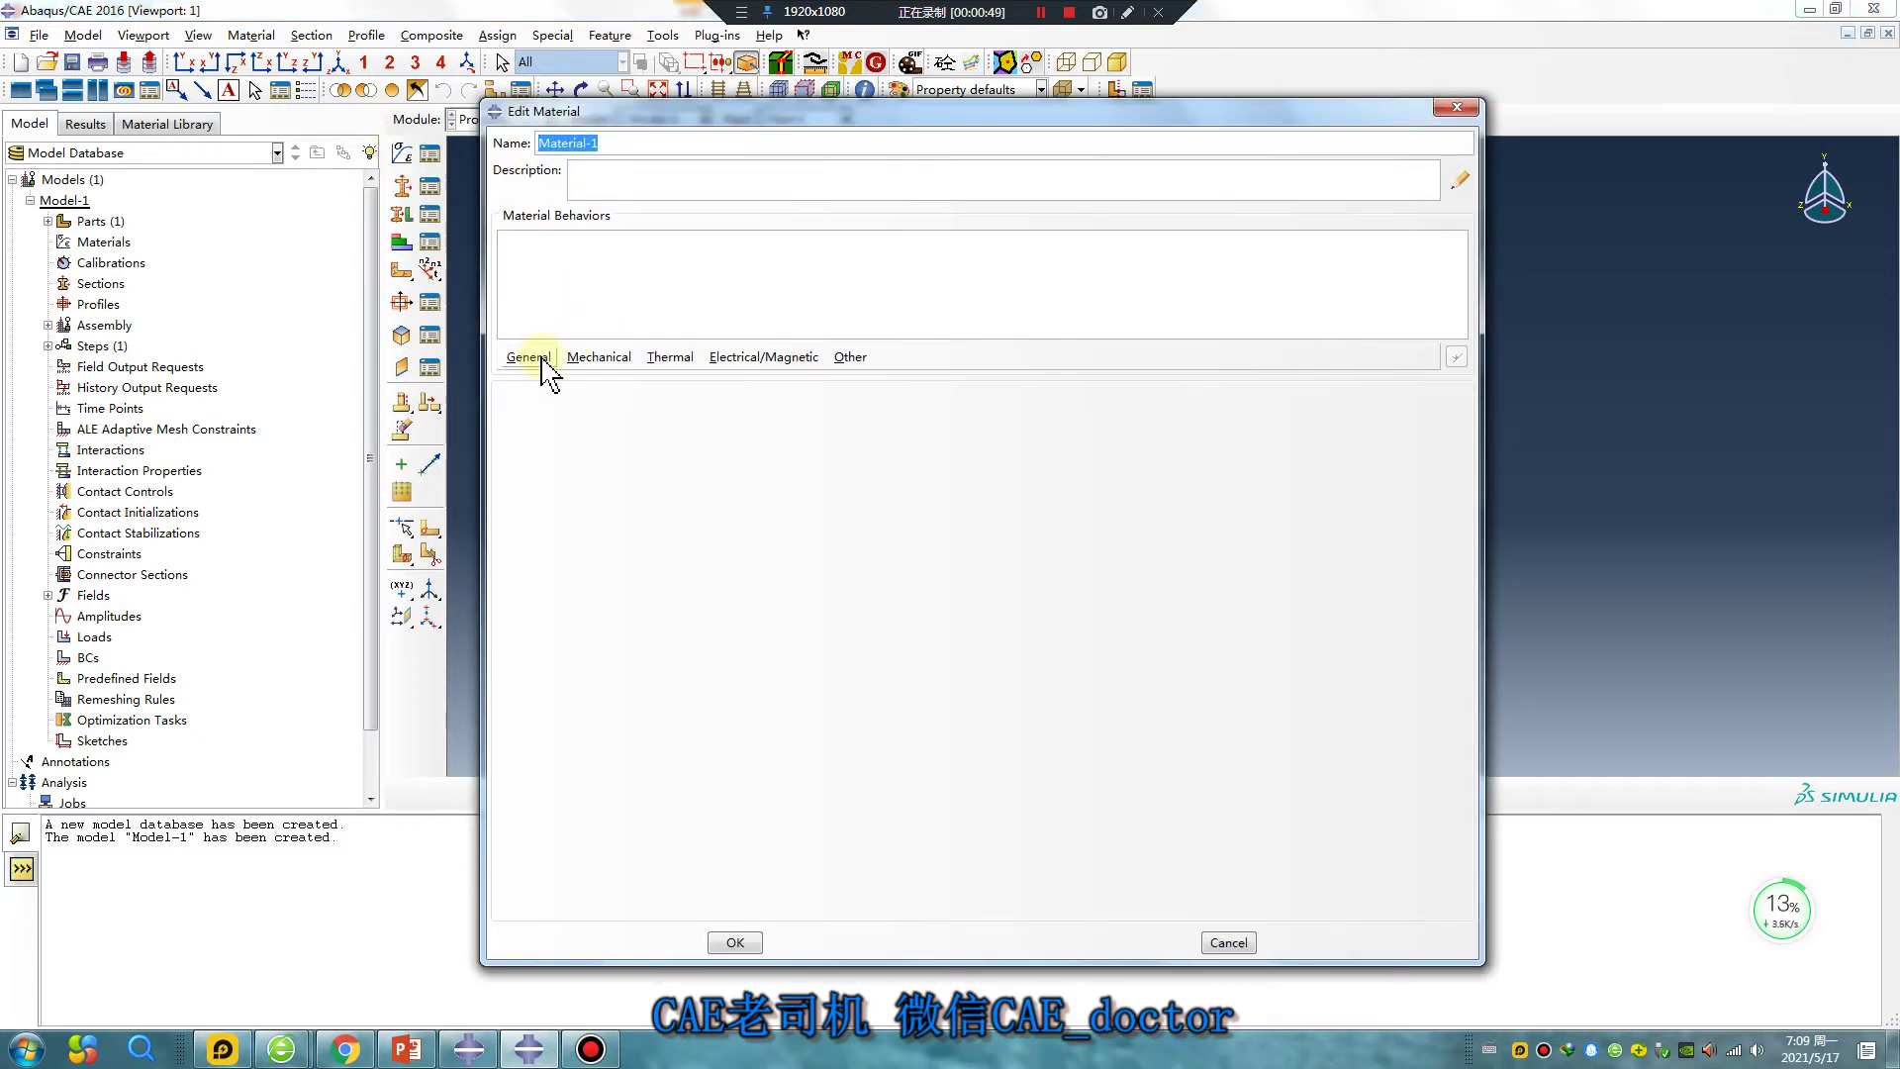
left_click(606, 368)
mouse_move(618, 376)
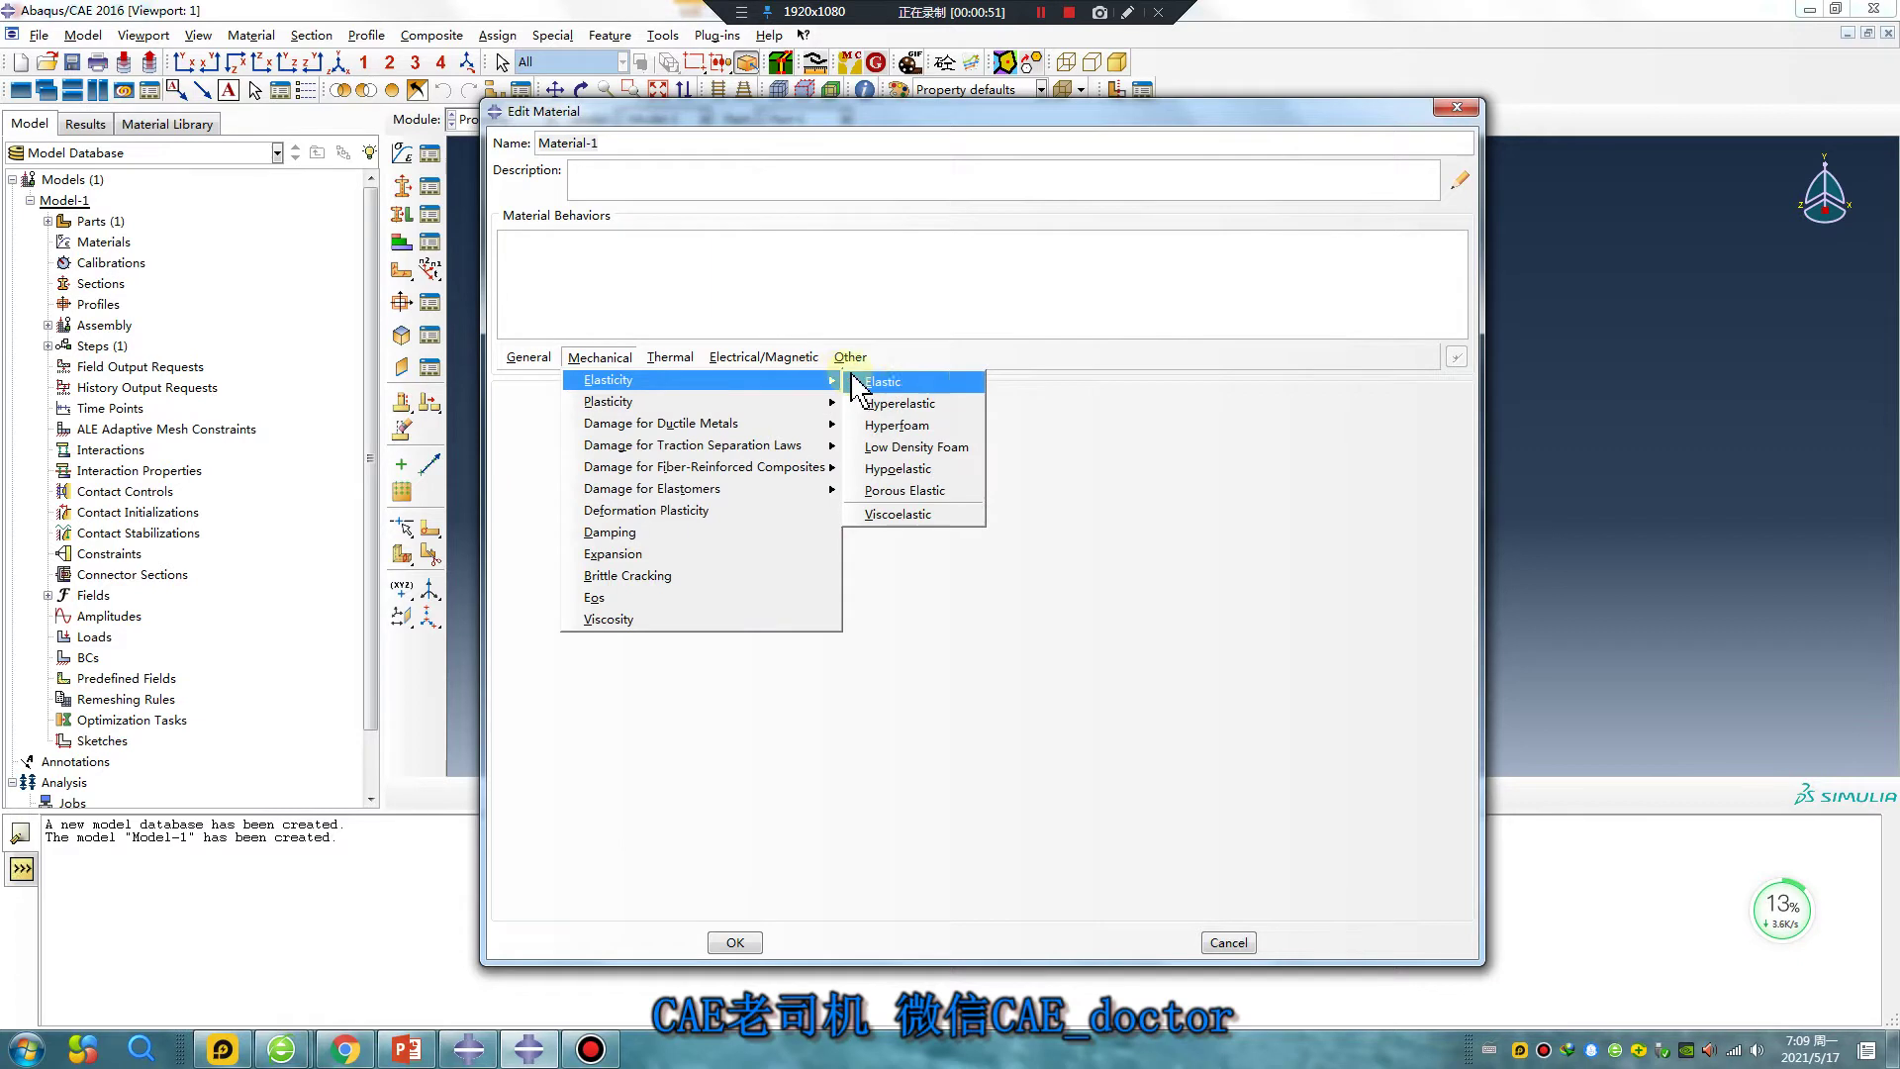
left_click(895, 373)
left_click(596, 643)
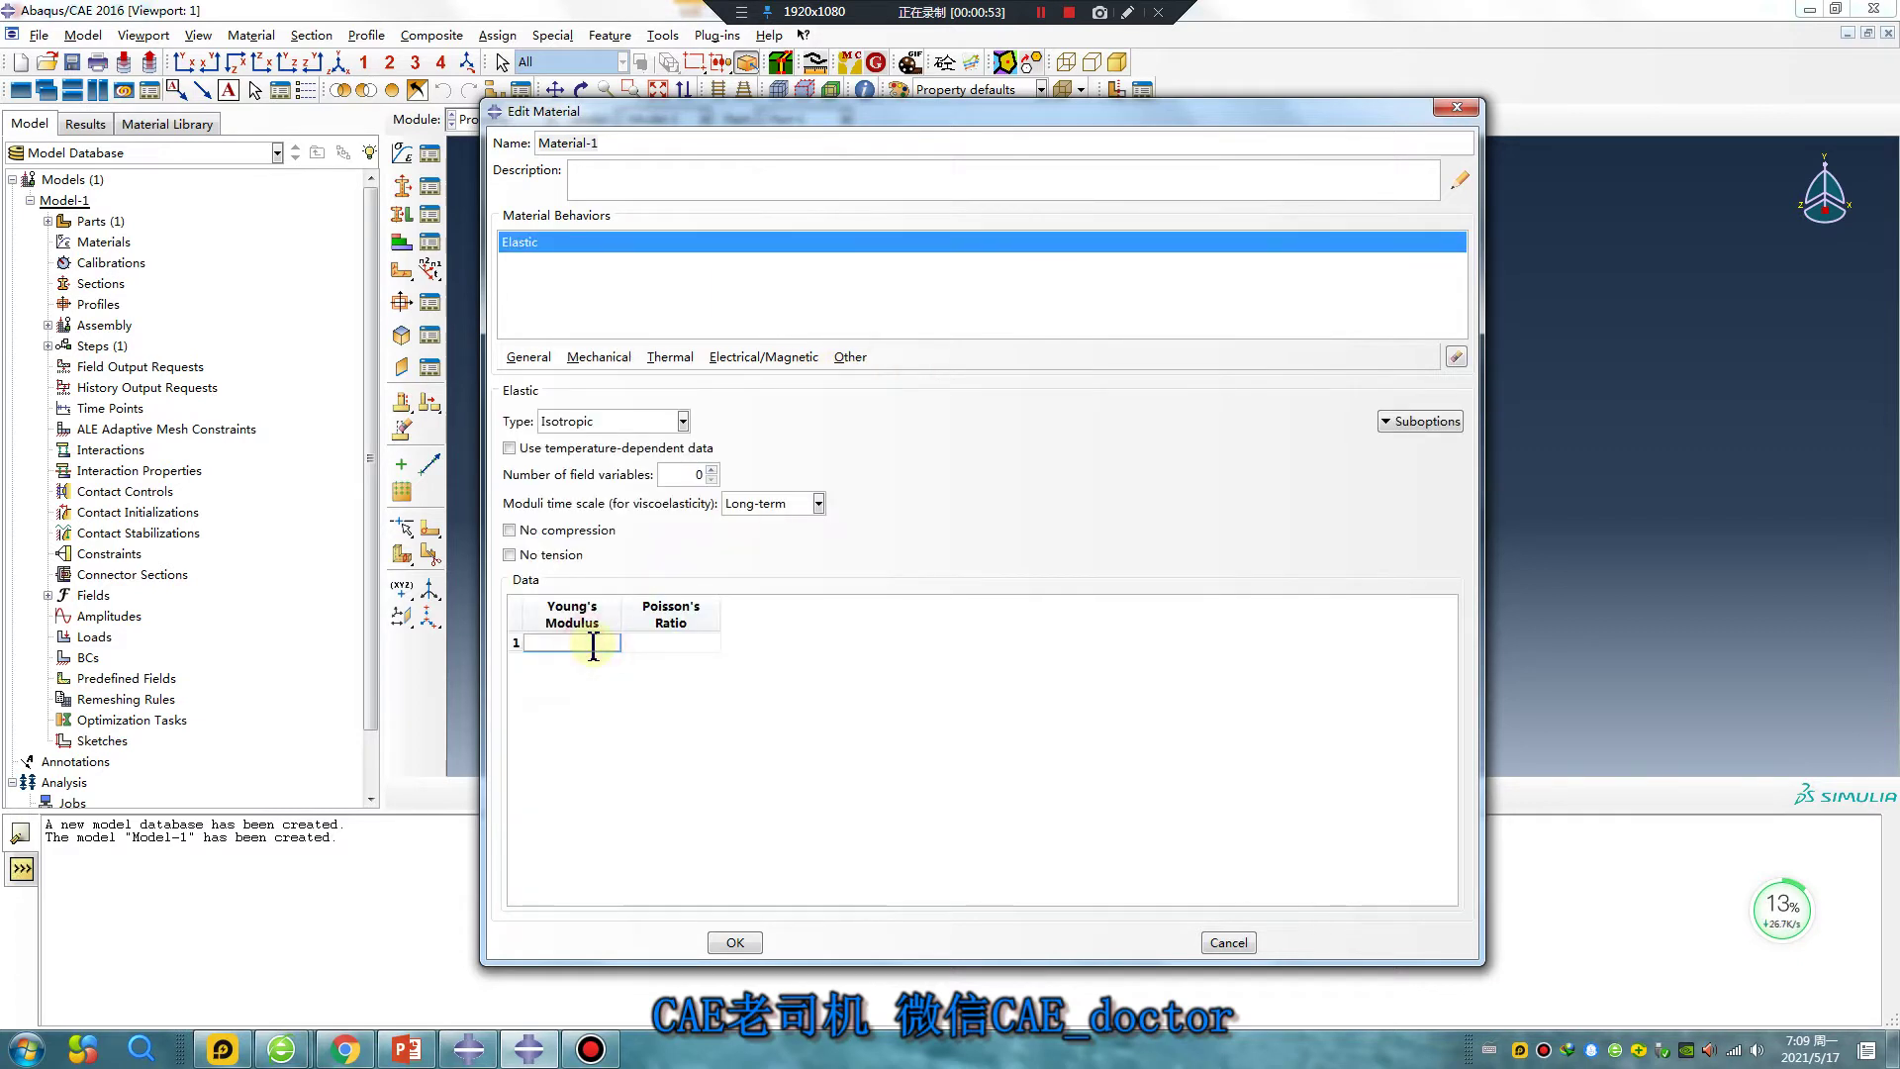
type("2e5")
left_click(676, 645)
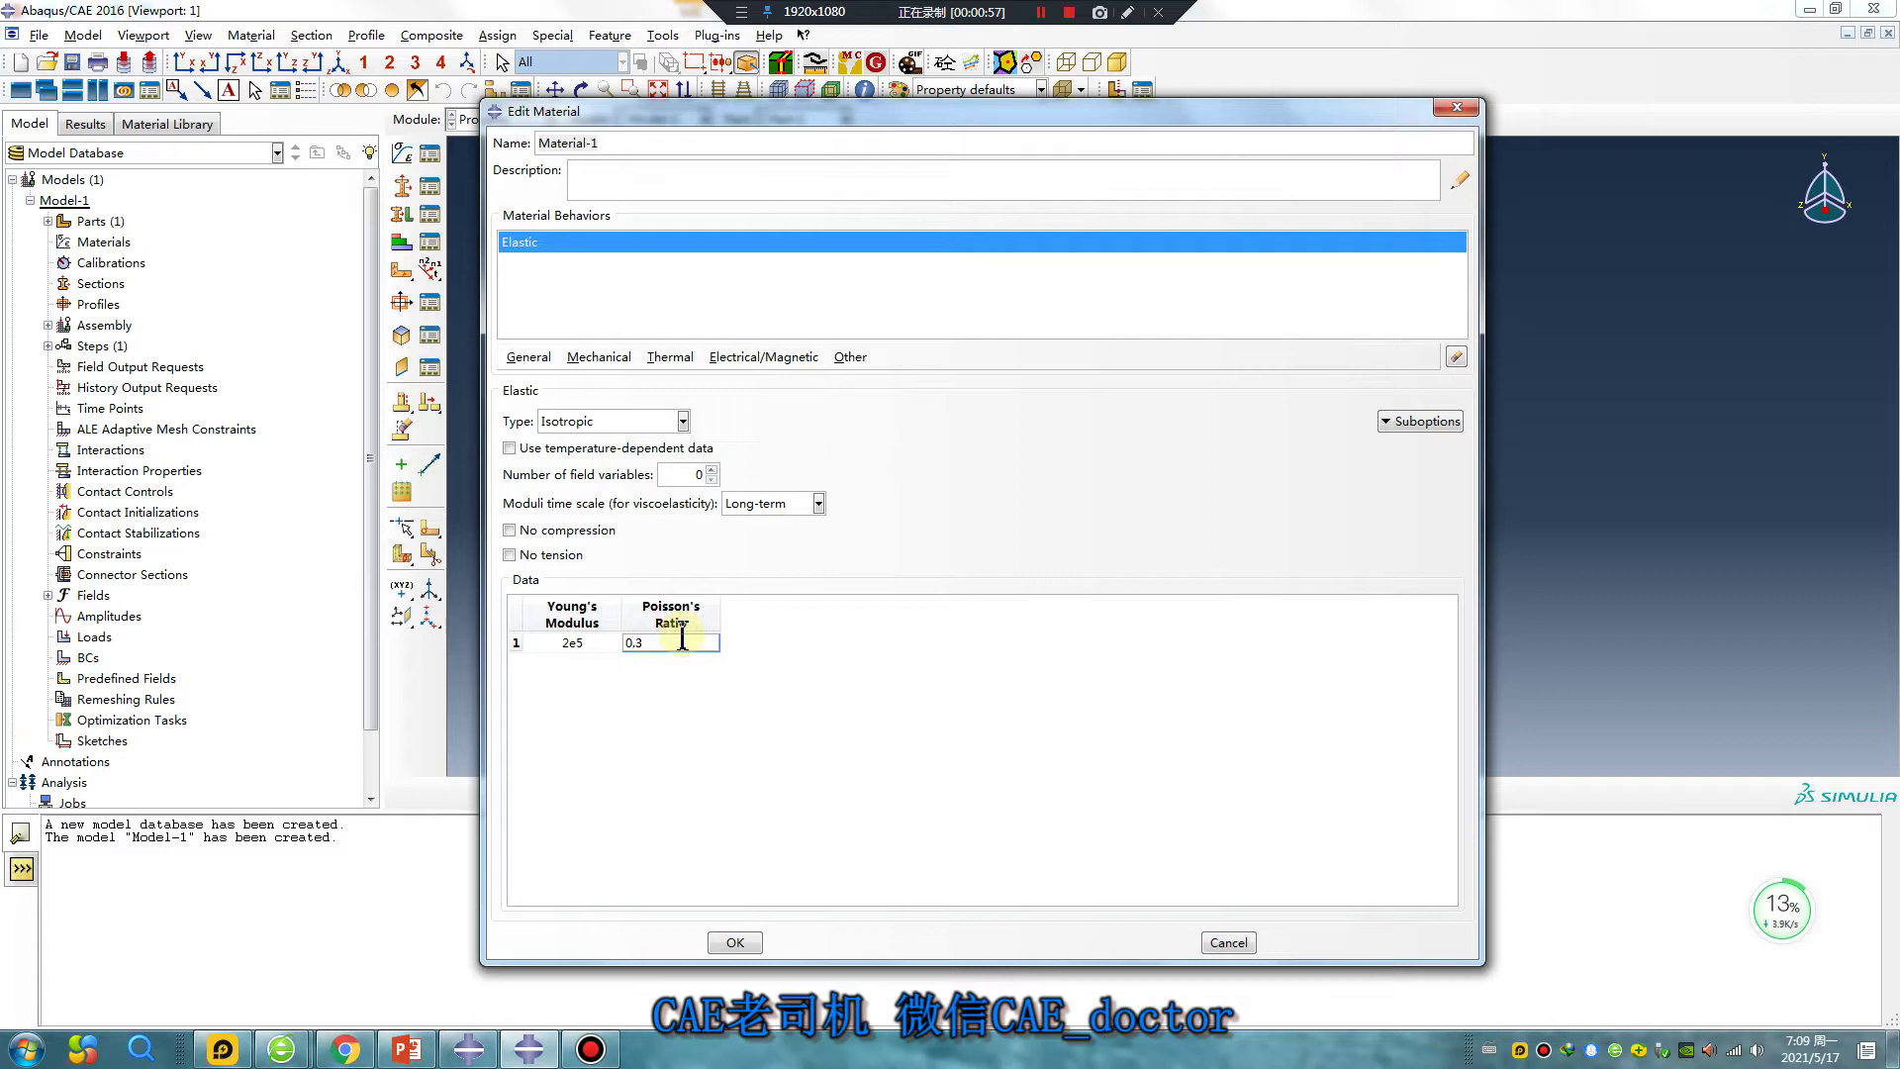
left_click(735, 943)
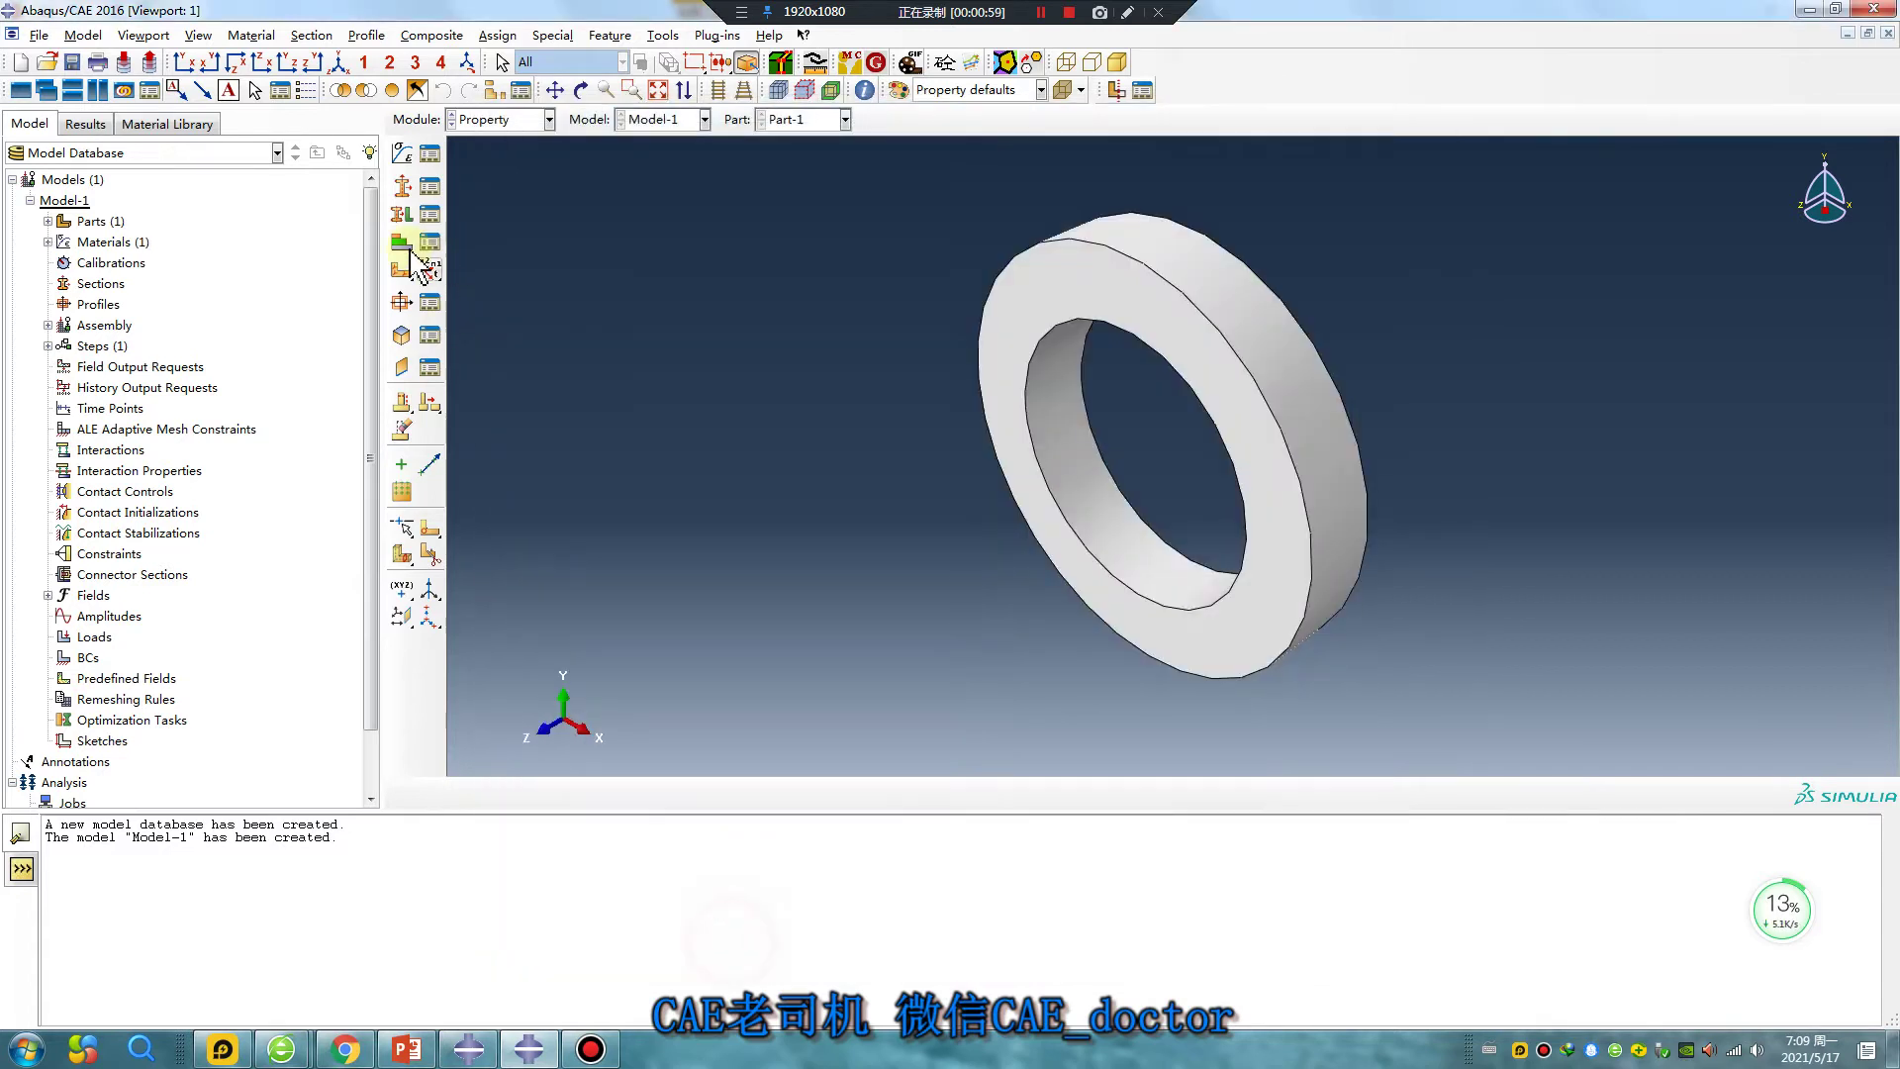
- Create solid homogeneous Section-1 using Material-1 and assign it to the ring
left_click(402, 186)
left_click(622, 514)
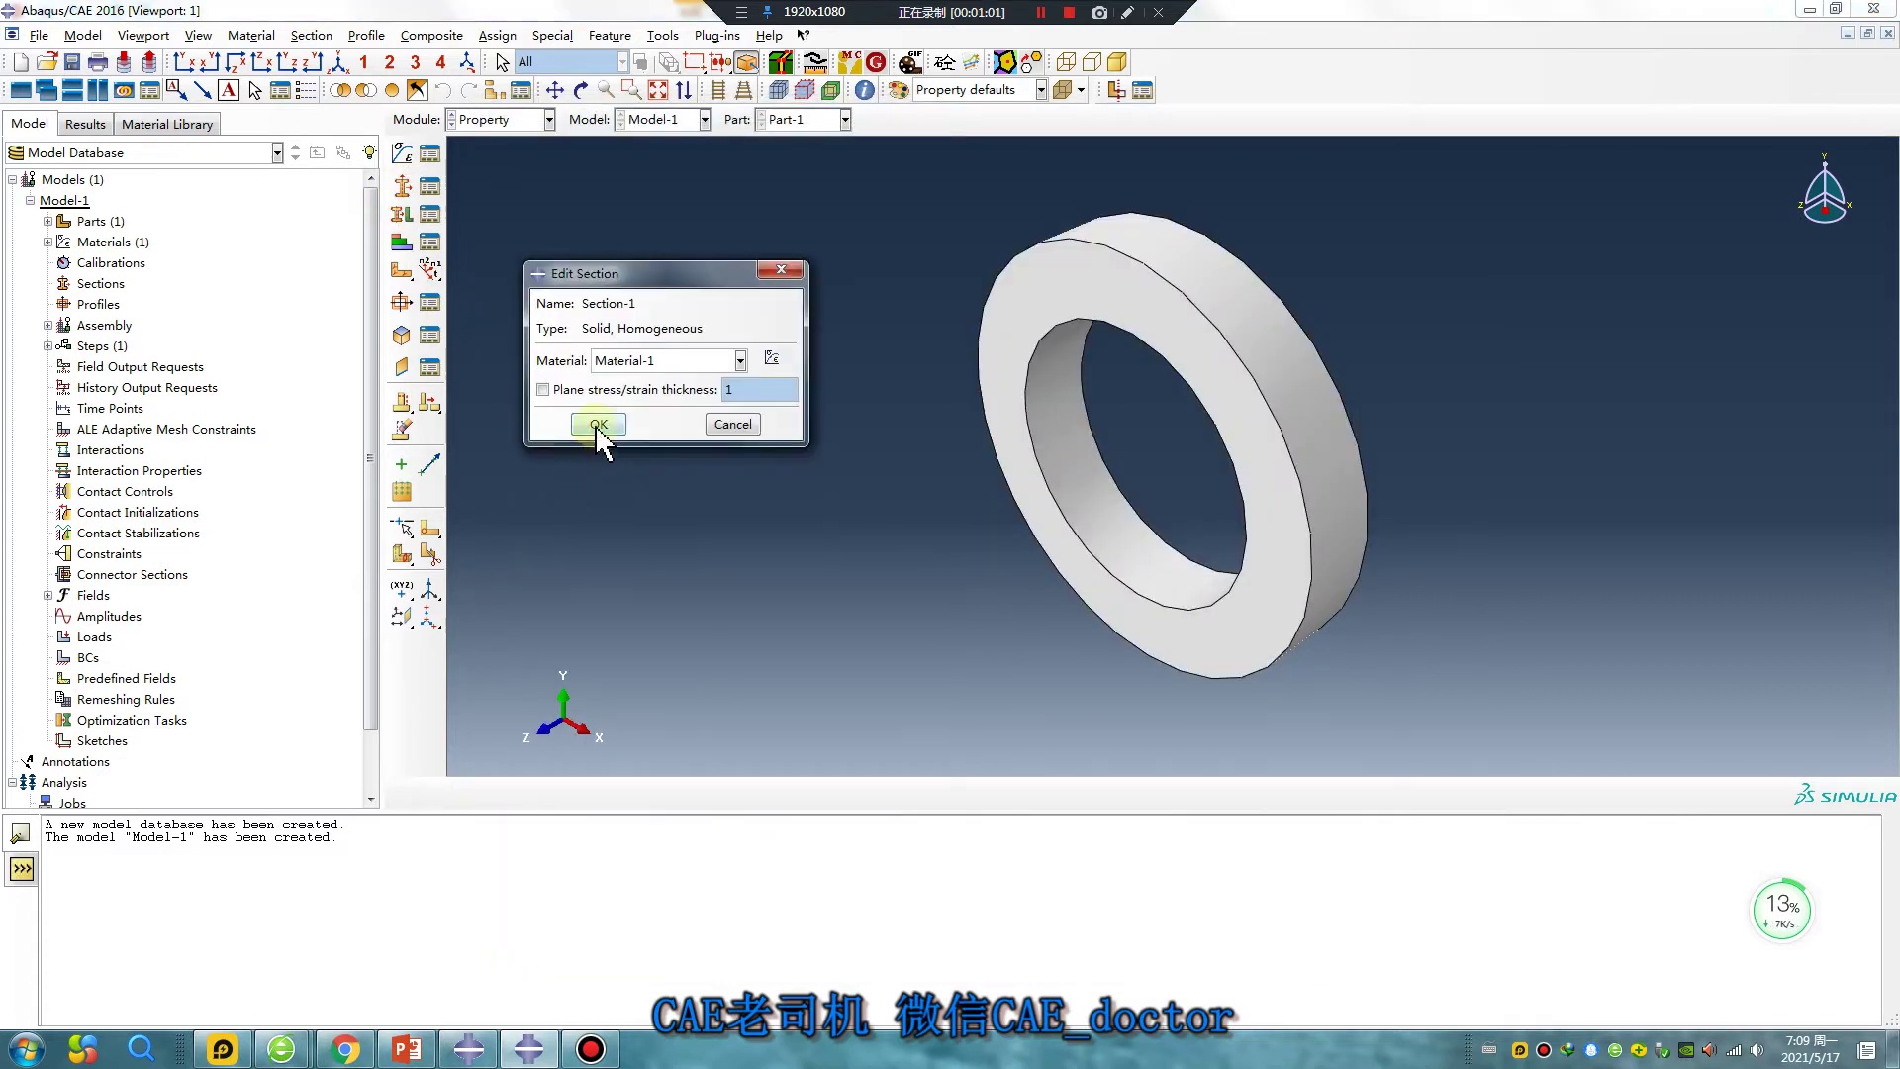
left_click(603, 417)
left_click(401, 213)
left_click(1132, 305)
middle_click(775, 490)
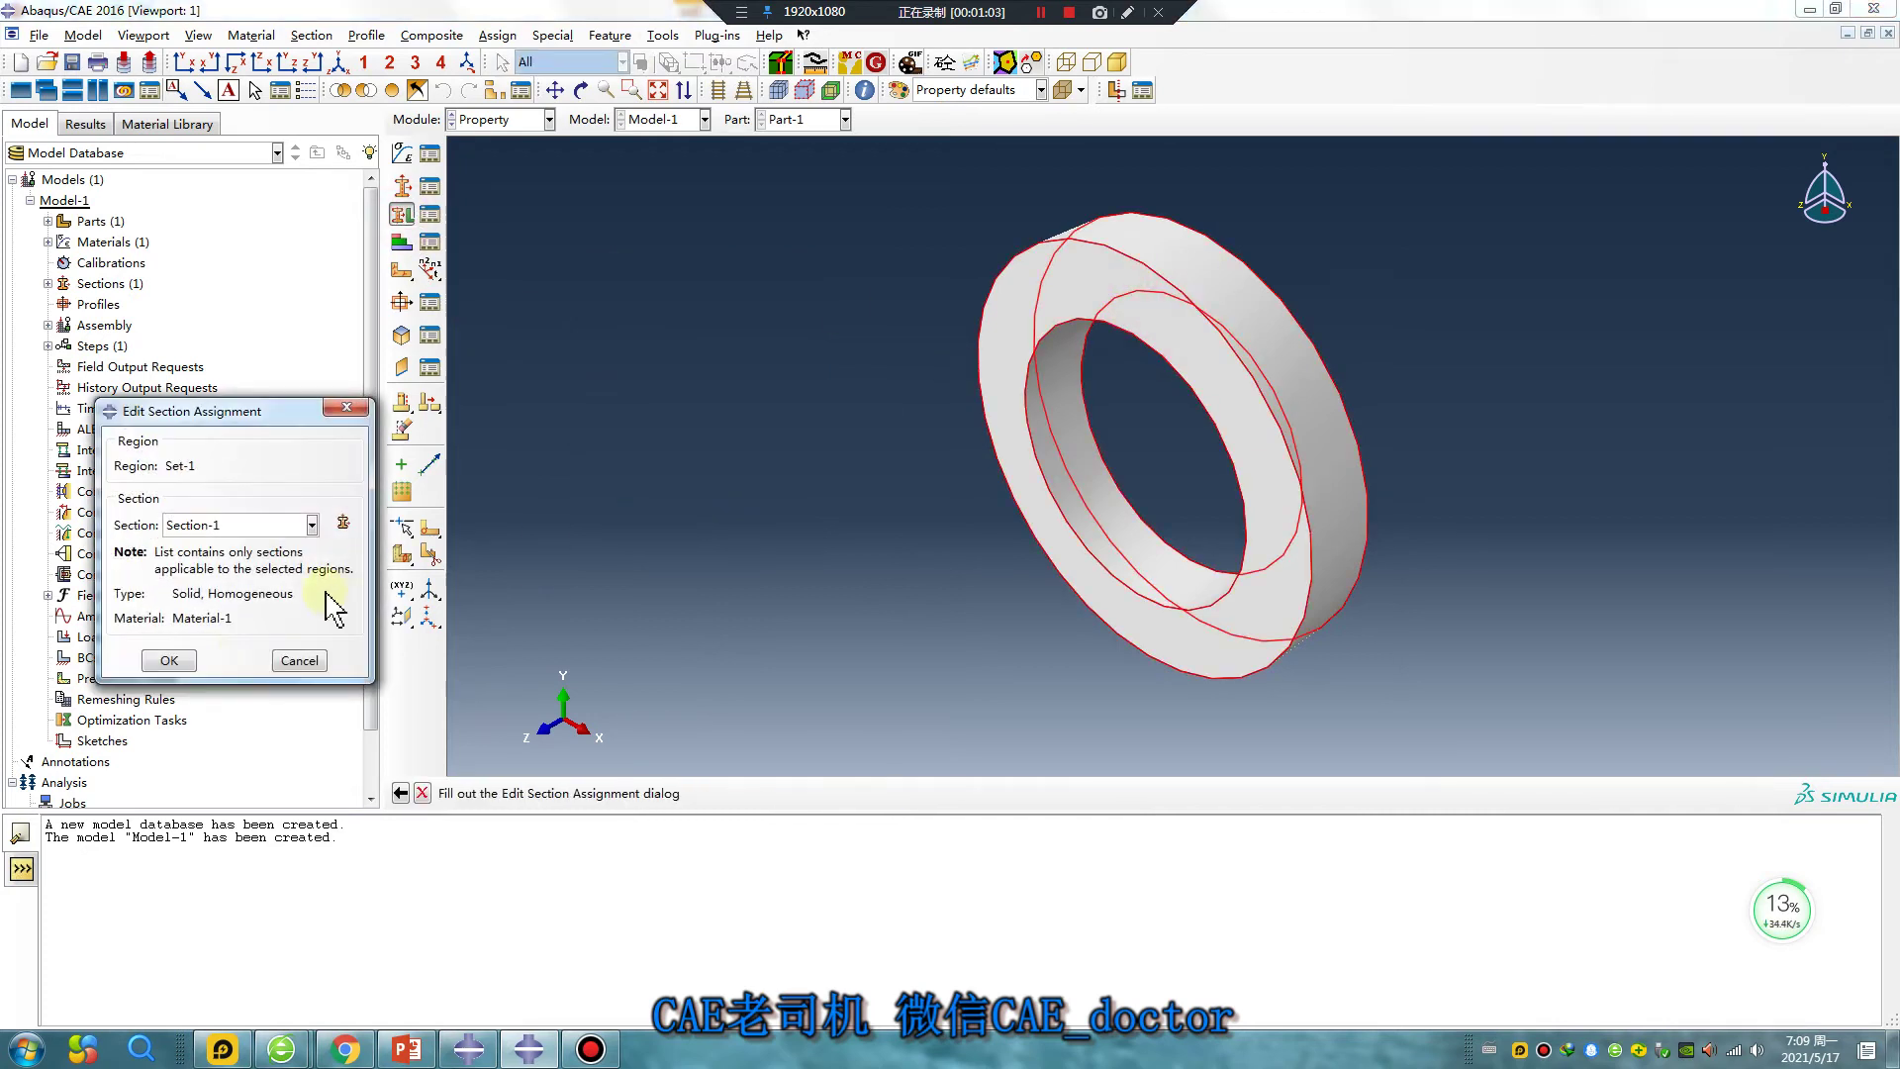
left_click(186, 661)
- Add an instance of Part-1 to the assembly
left_click(500, 118)
left_click(492, 185)
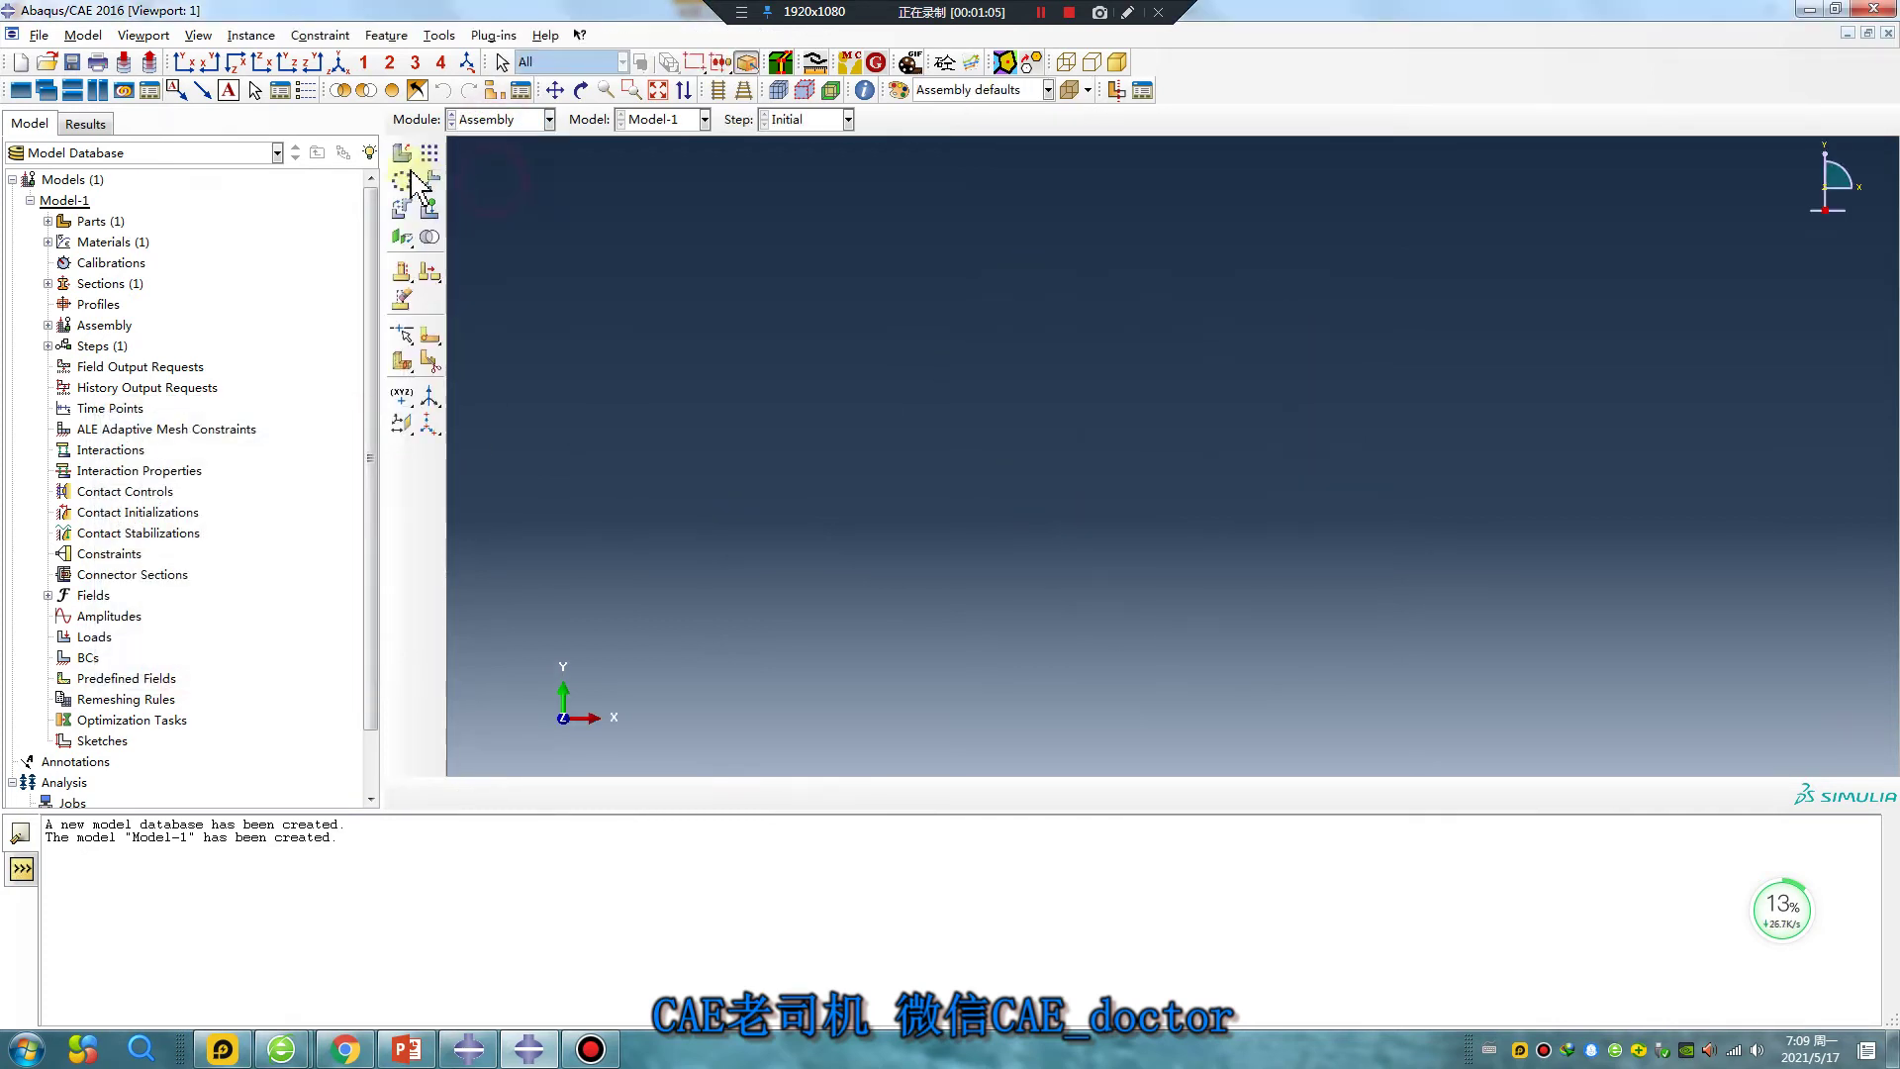
left_click(402, 153)
left_click(408, 846)
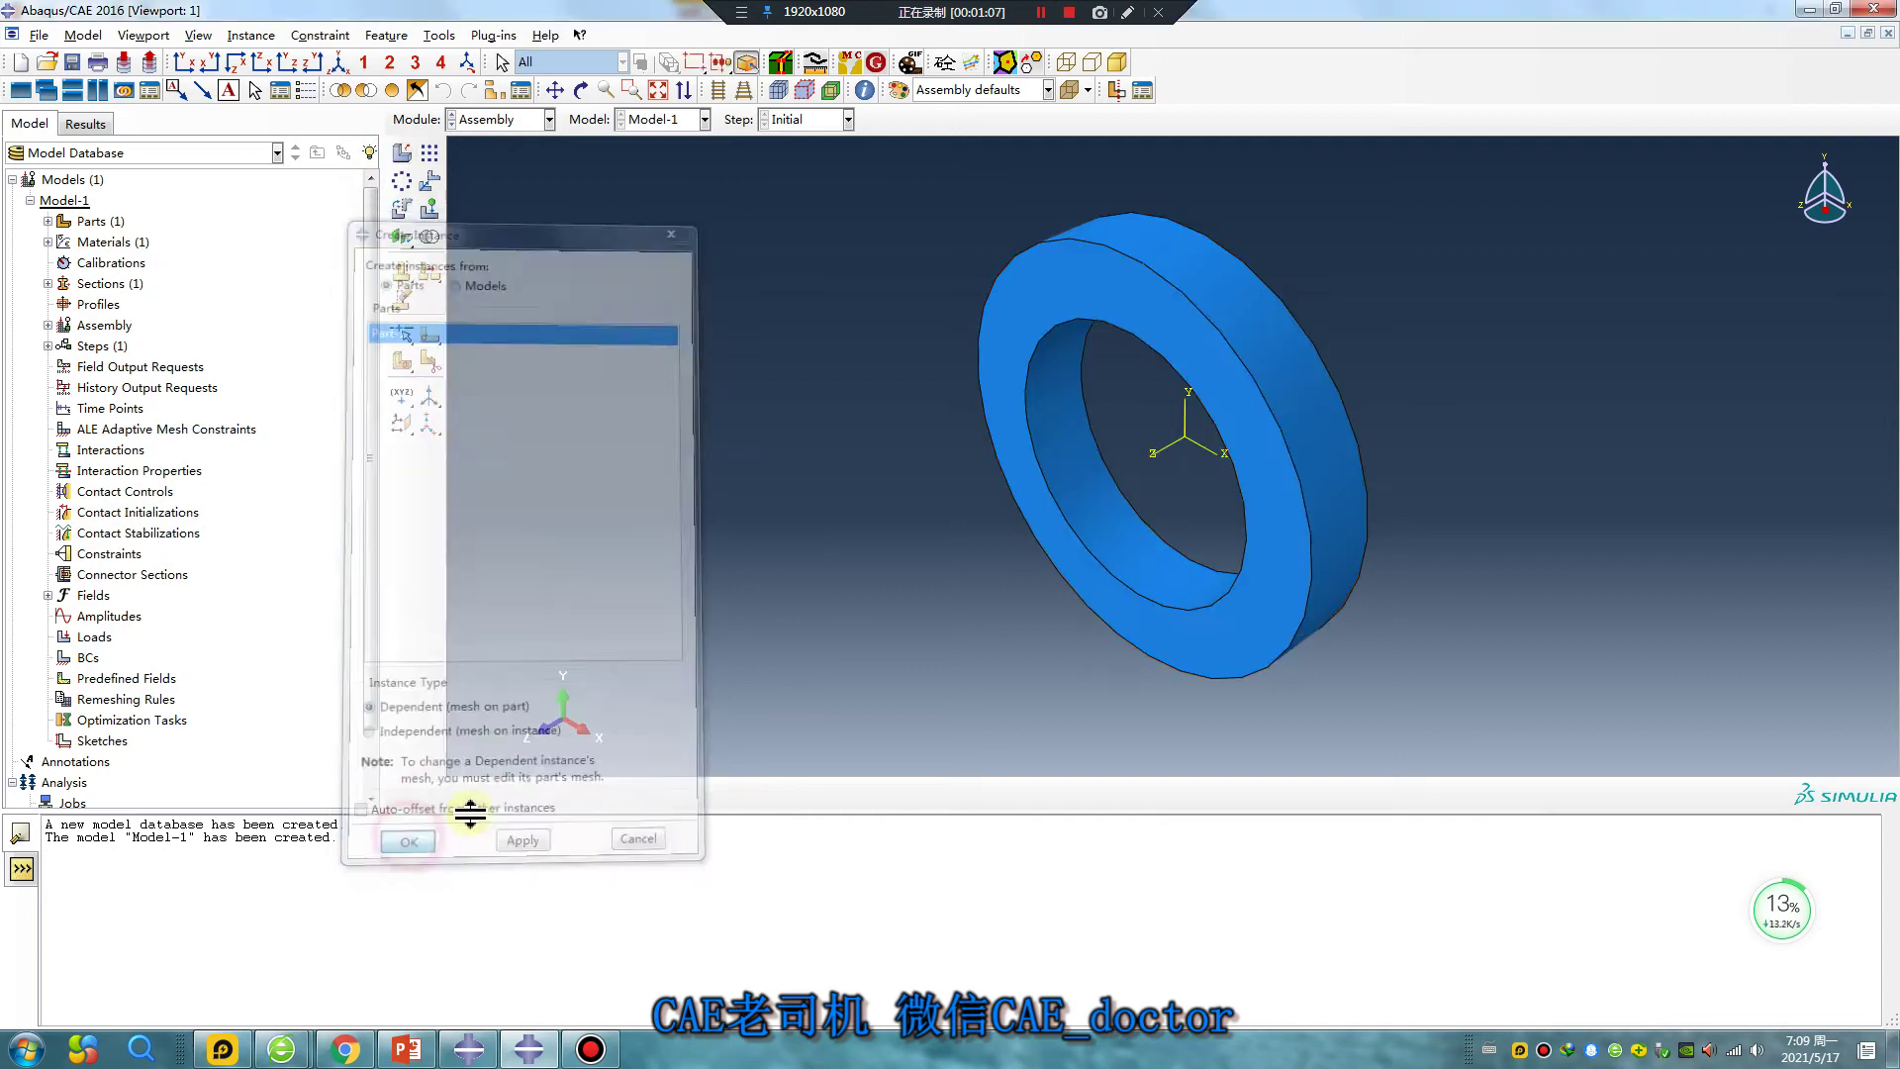
left_click(504, 120)
- Create Static, General Step-1 with Nlgeom turned on
left_click(474, 203)
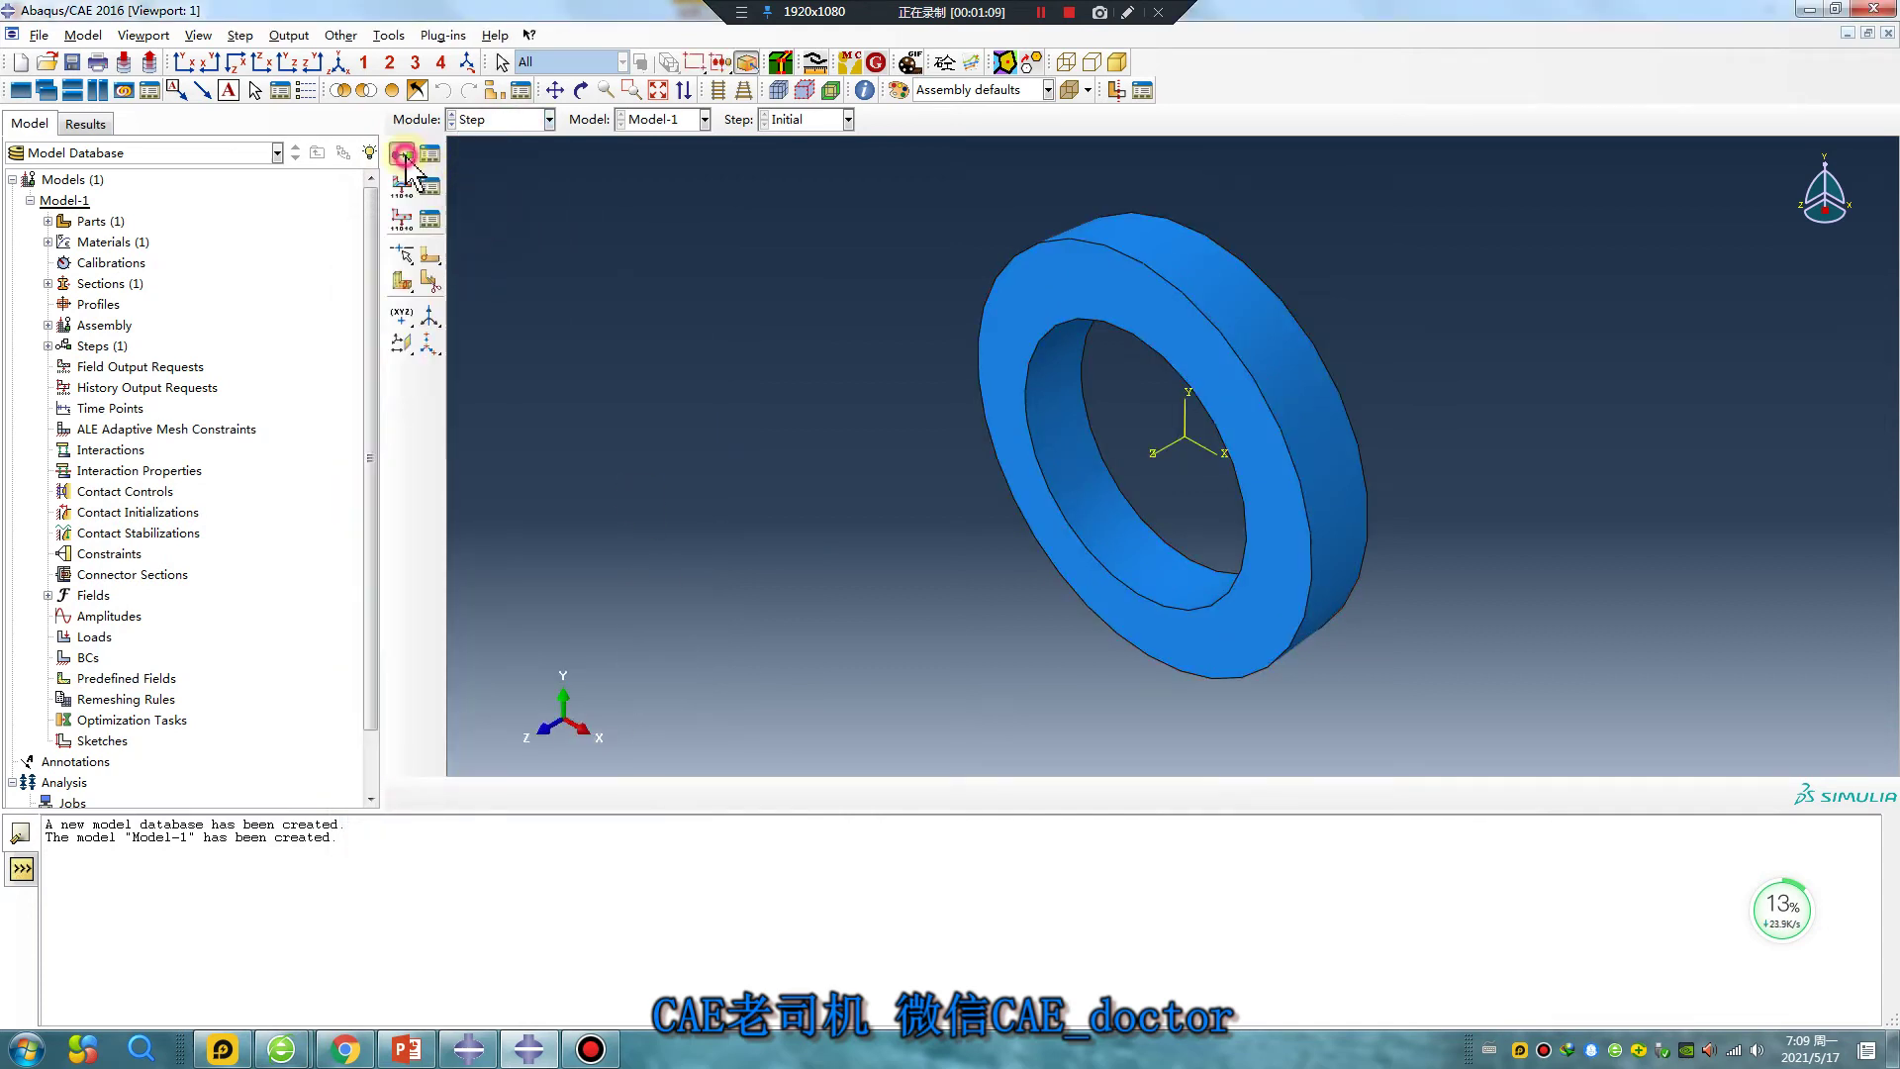
left_click(402, 153)
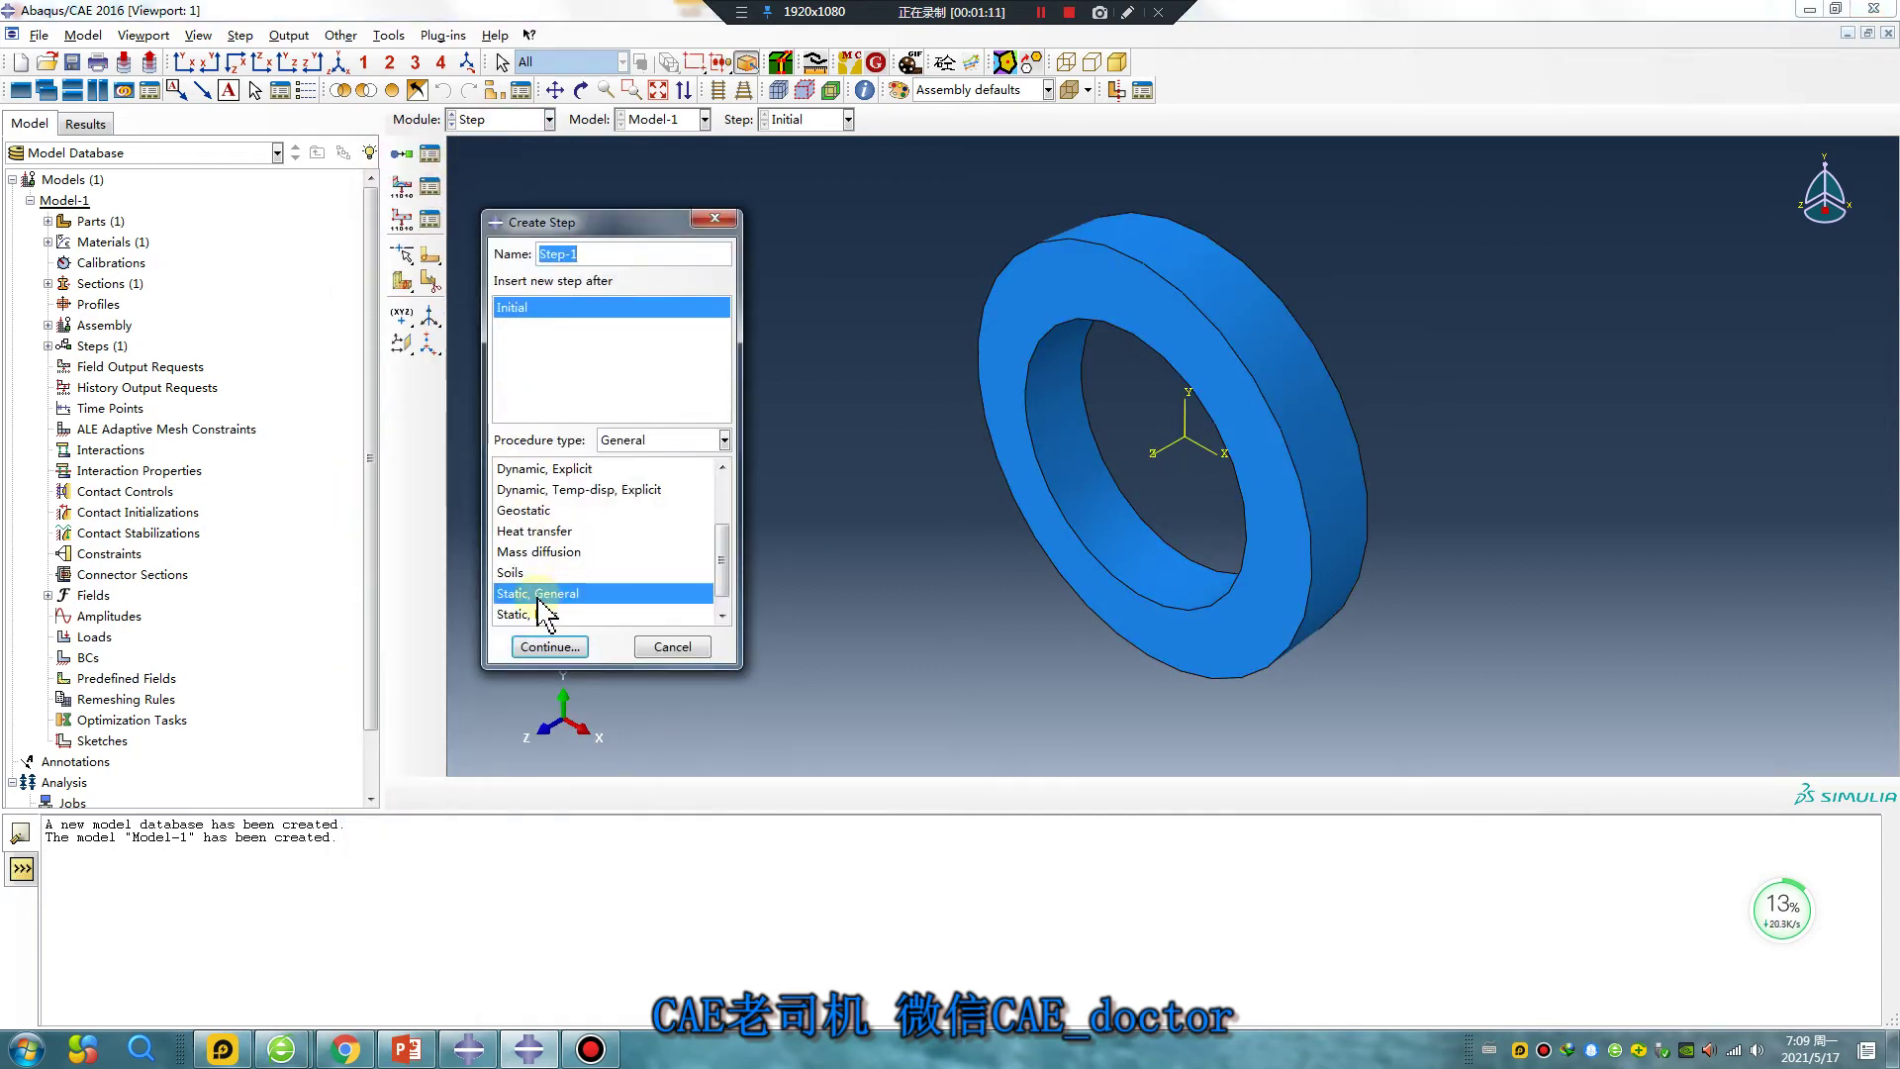
left_click(549, 646)
left_click(1100, 405)
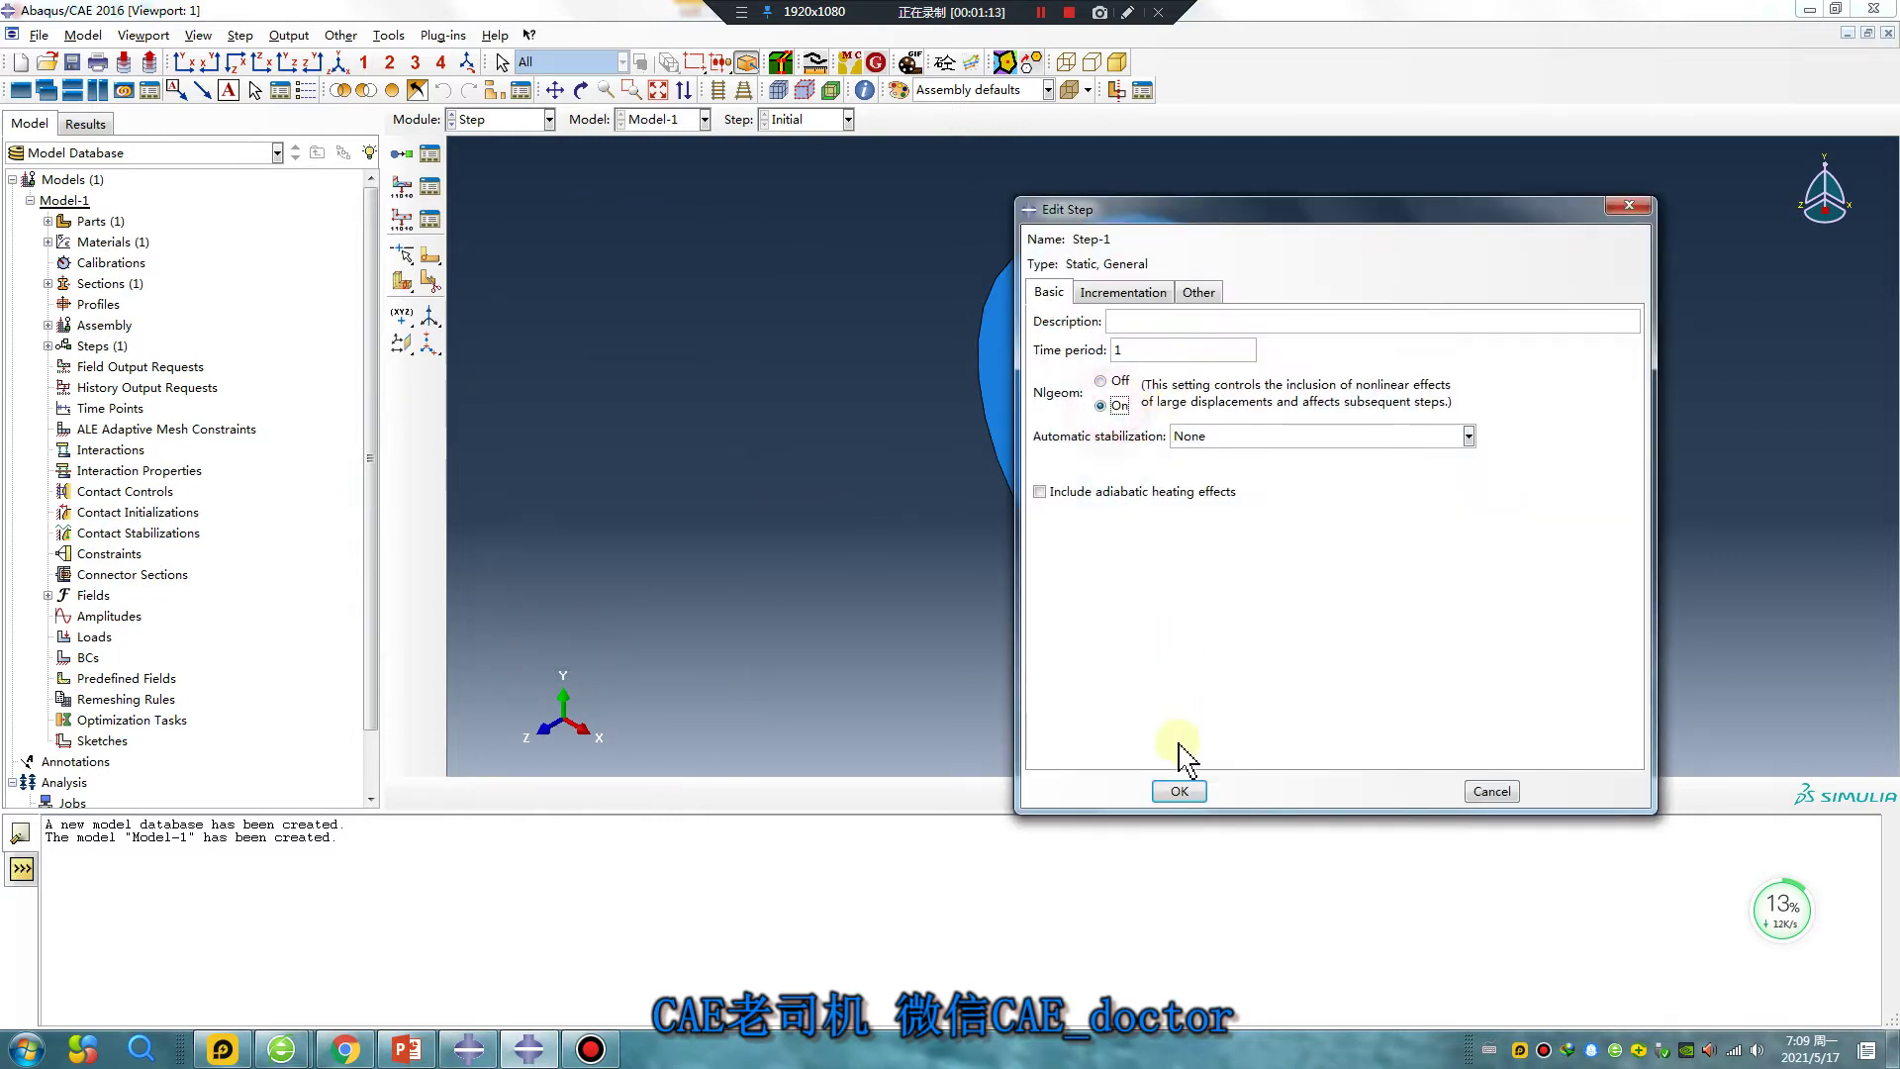
left_click(1178, 790)
- Set field output request F-Output-1 to write every x units of time
left_click(429, 186)
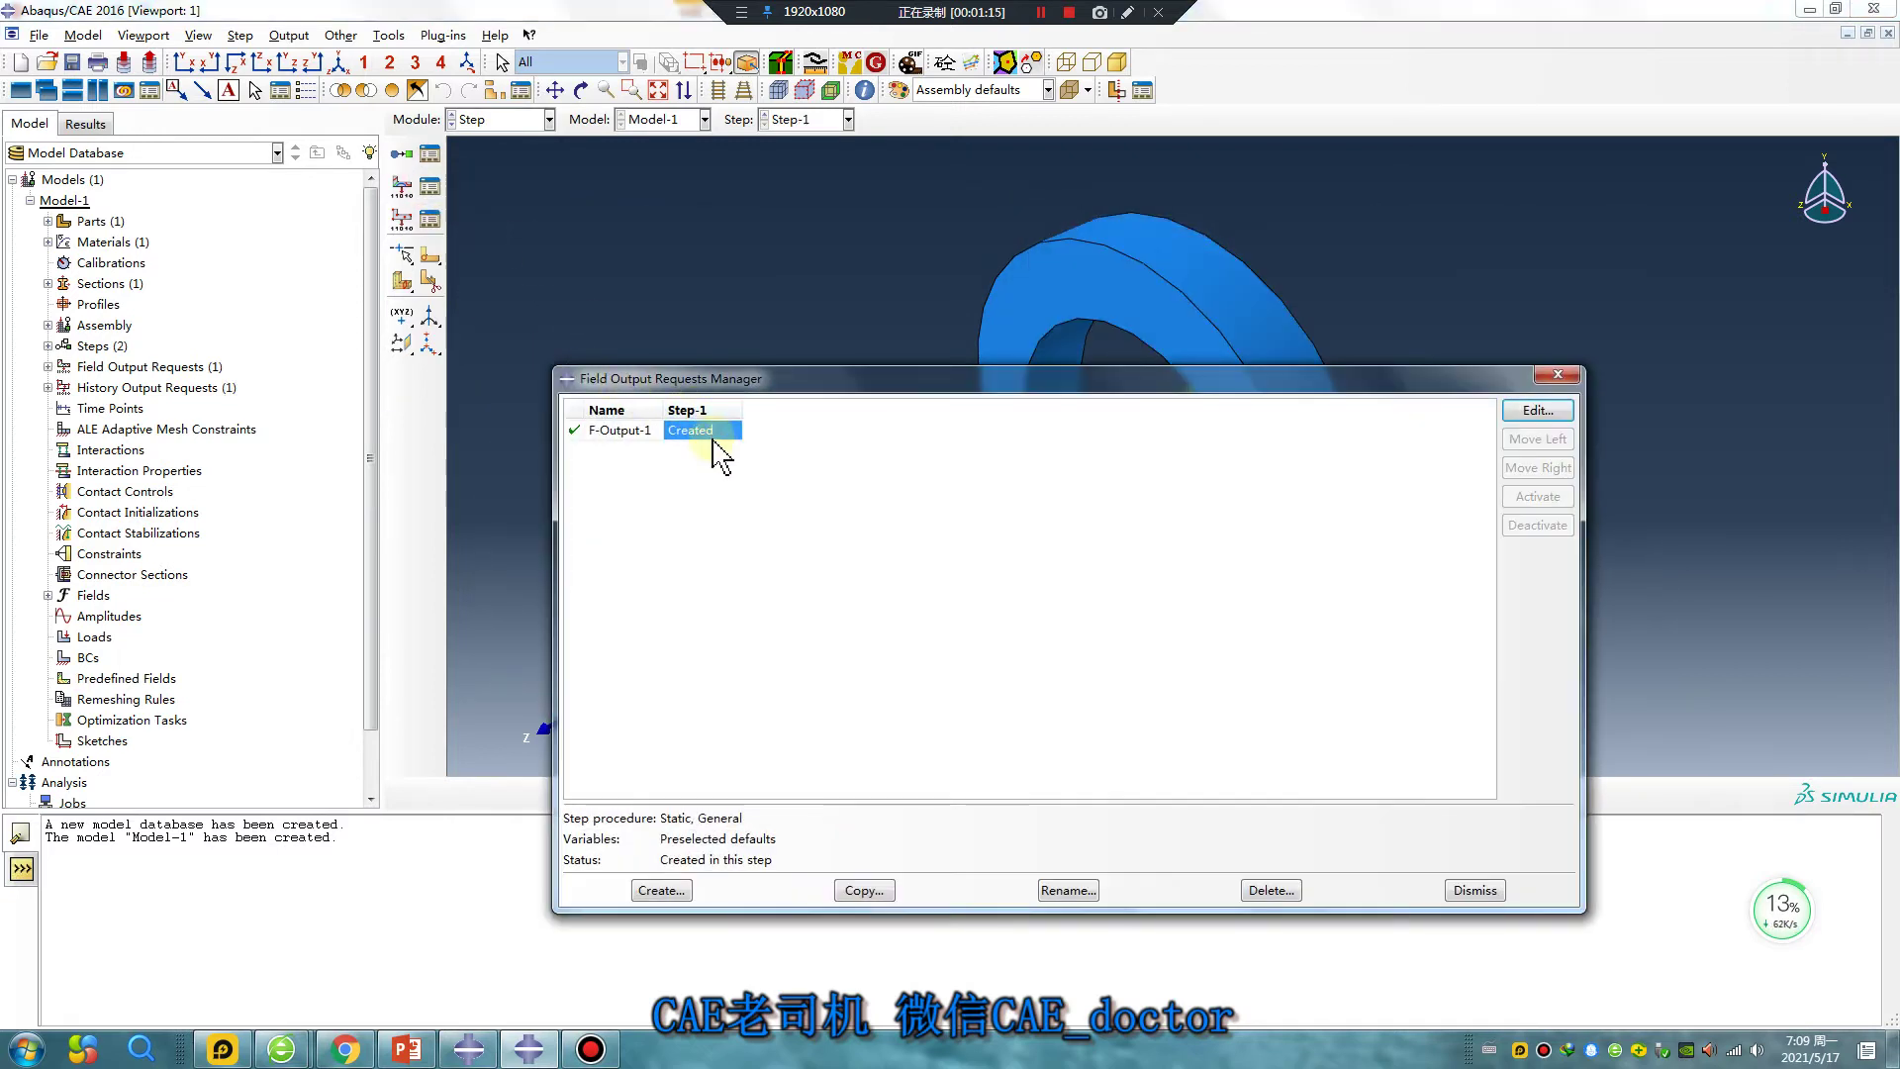
double_click(714, 443)
left_click(1060, 287)
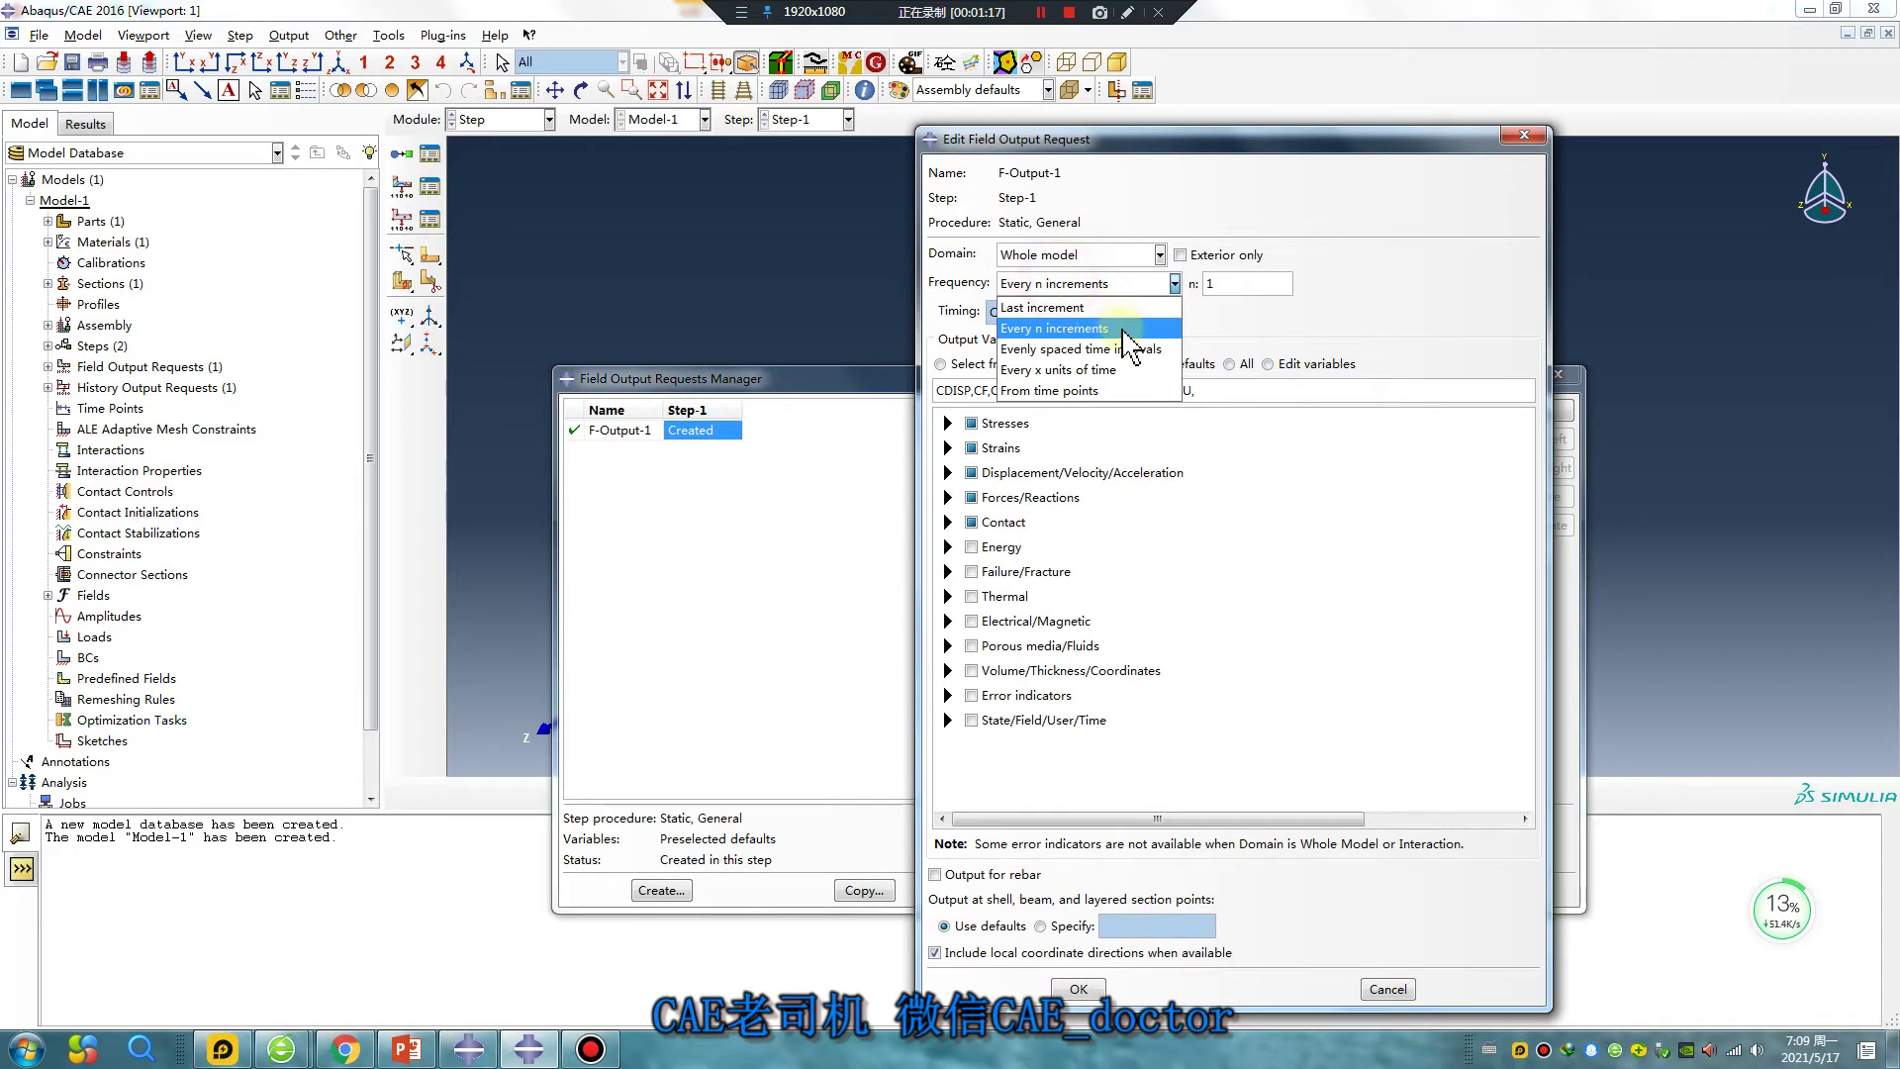
left_click(1088, 360)
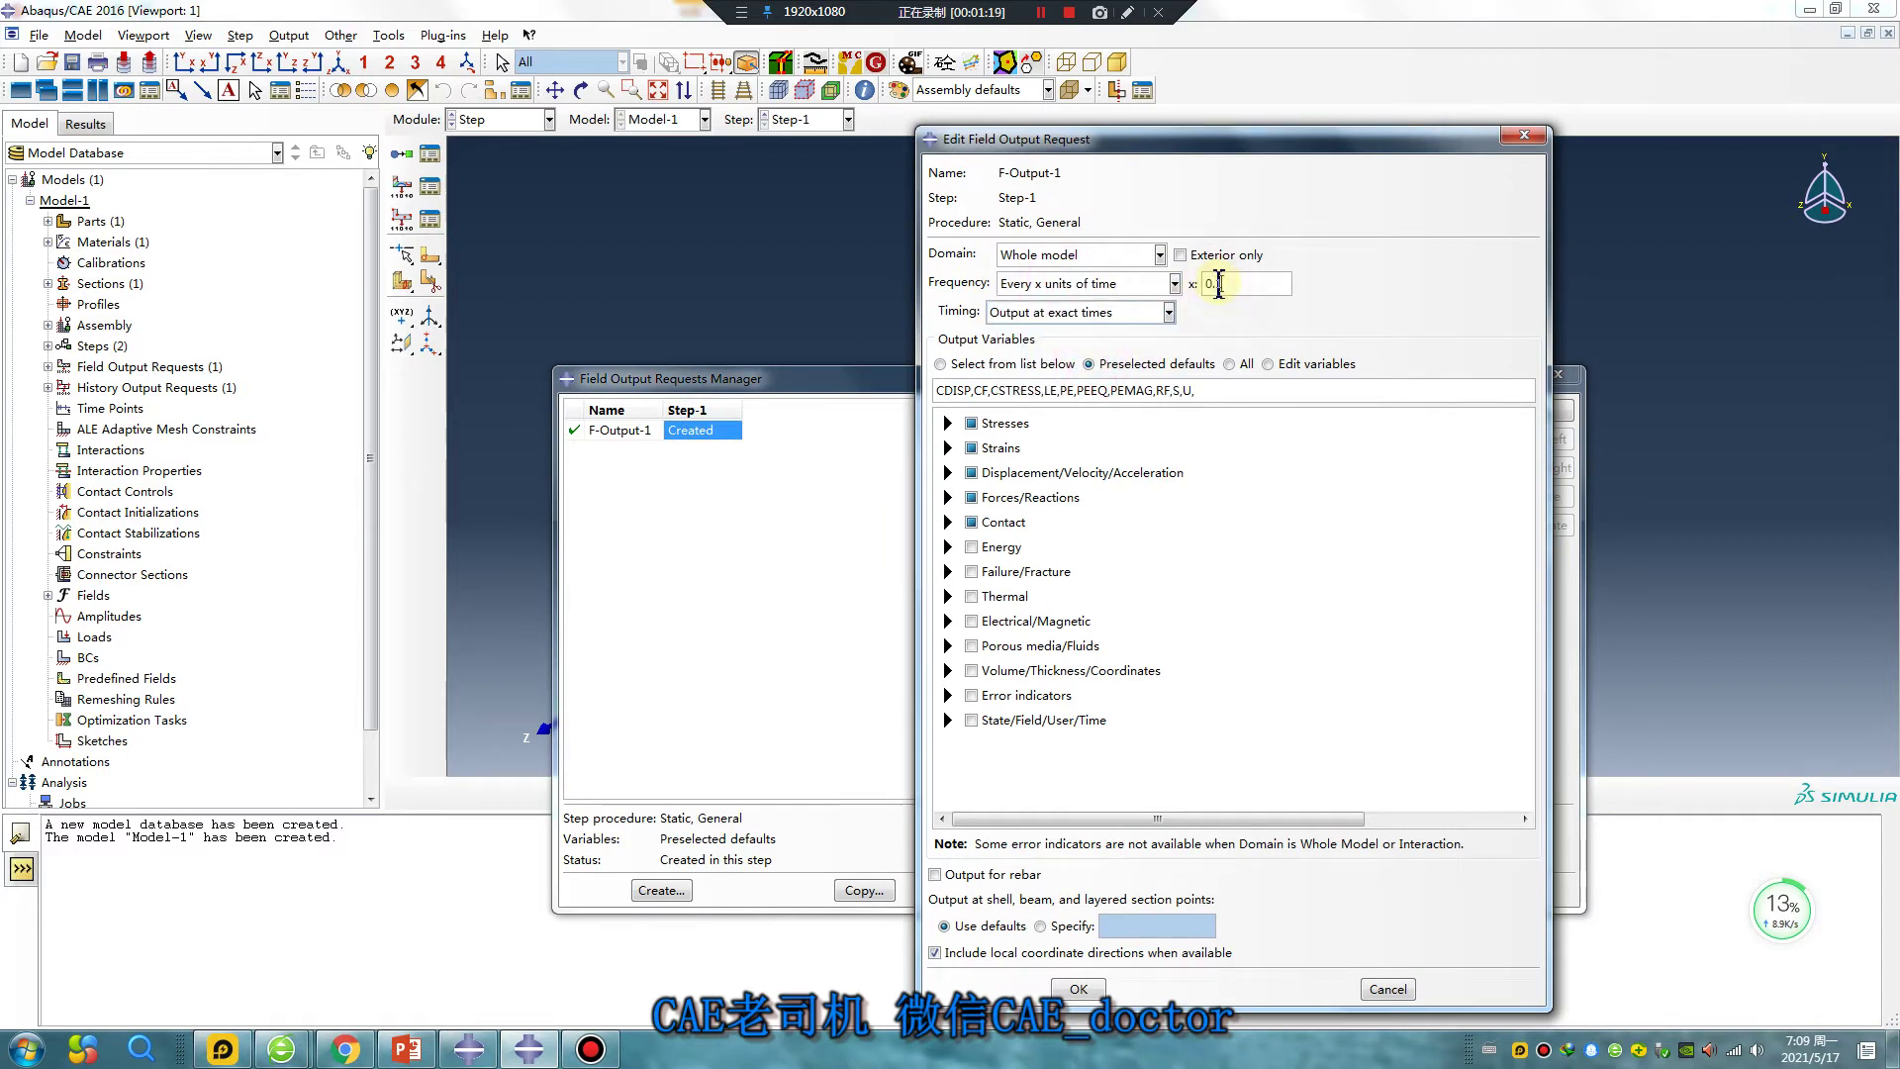
left_click(1078, 989)
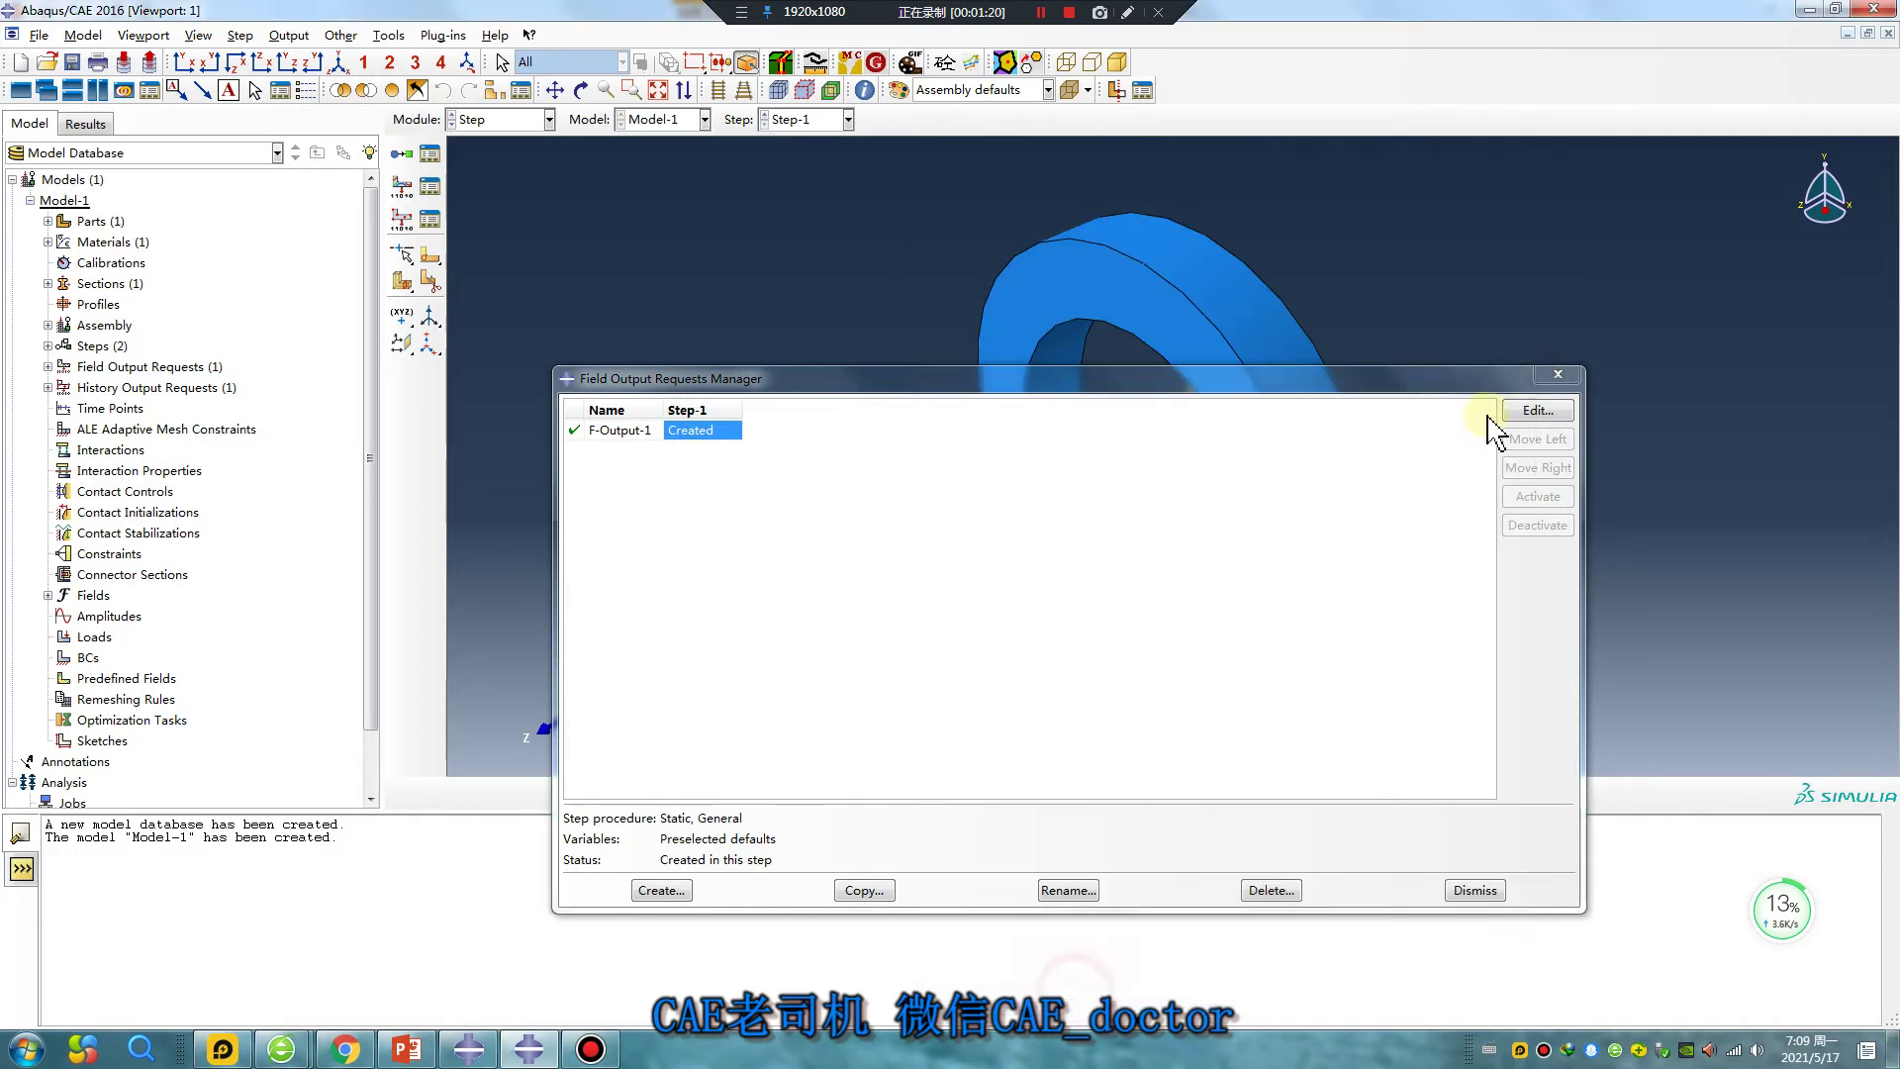
left_click(1557, 377)
left_click(481, 120)
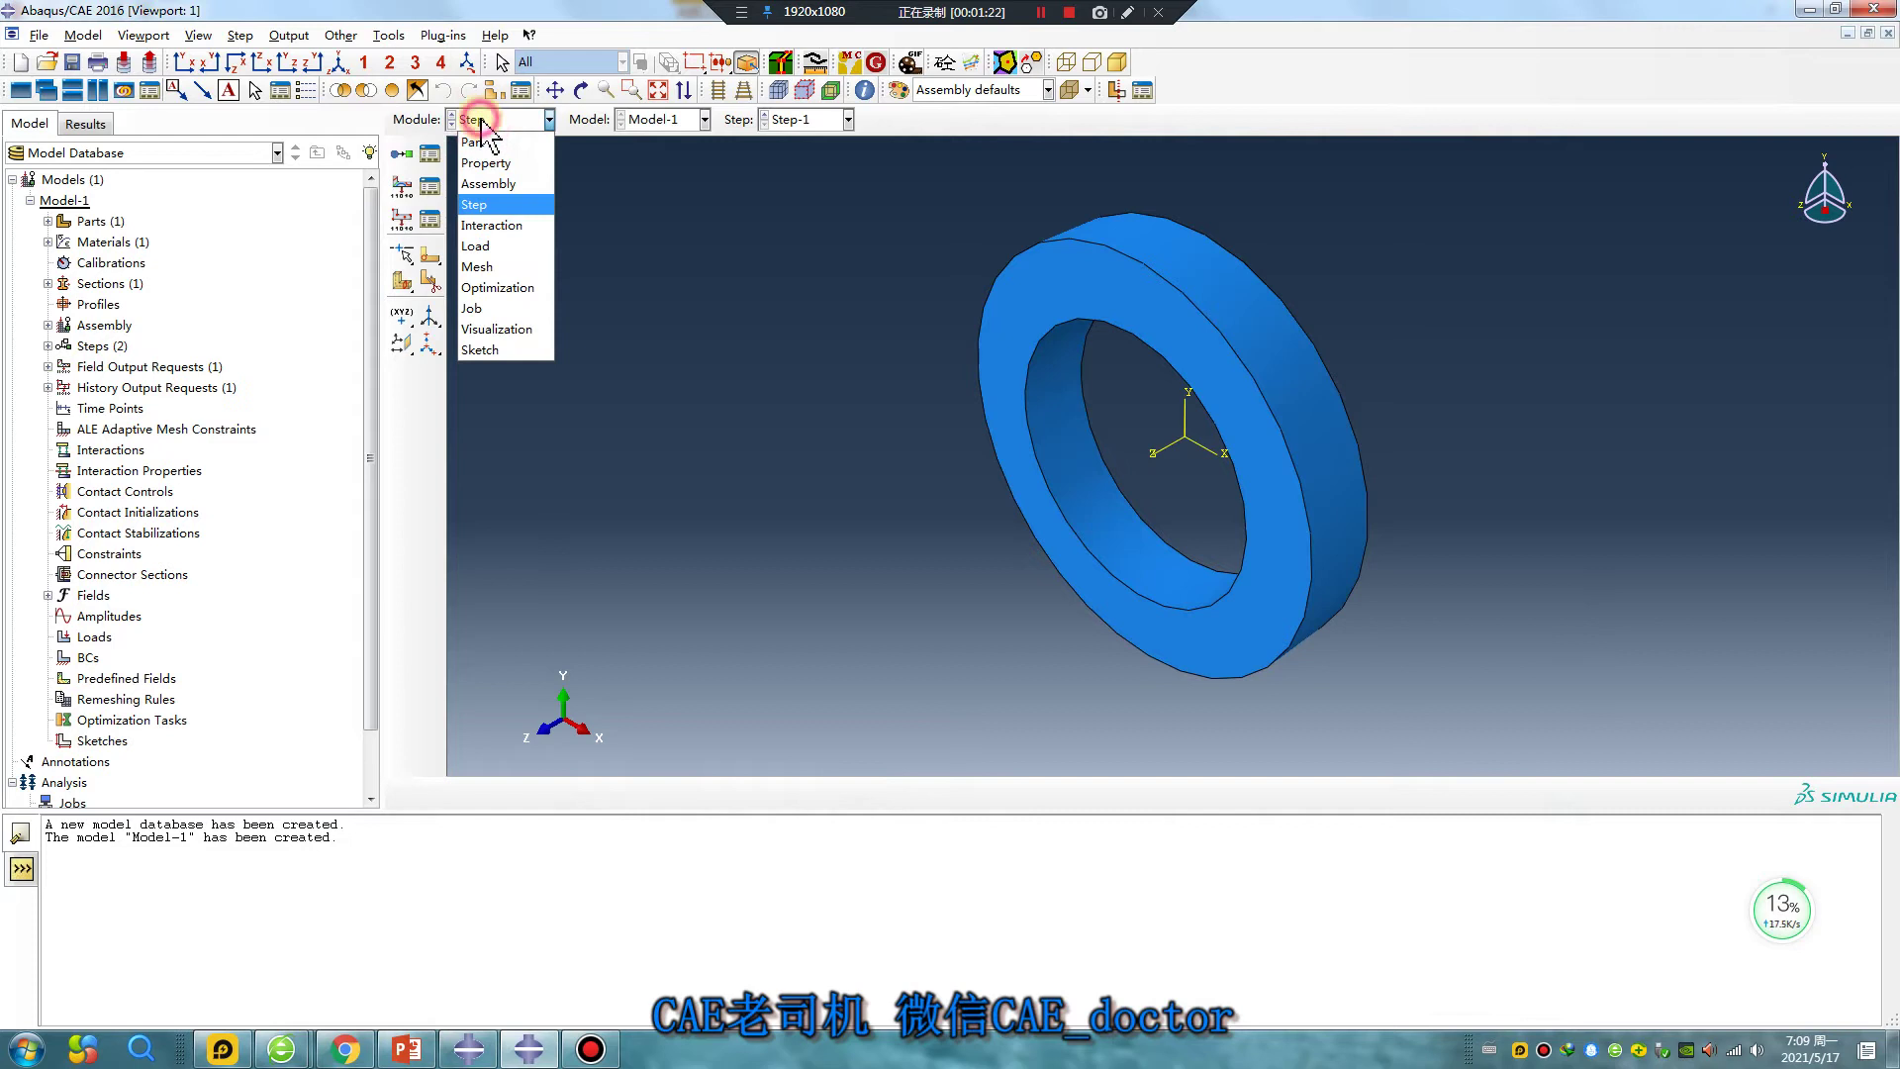
- Assign swept hex mesh controls with the medial axis algorithm to the ring
left_click(534, 267)
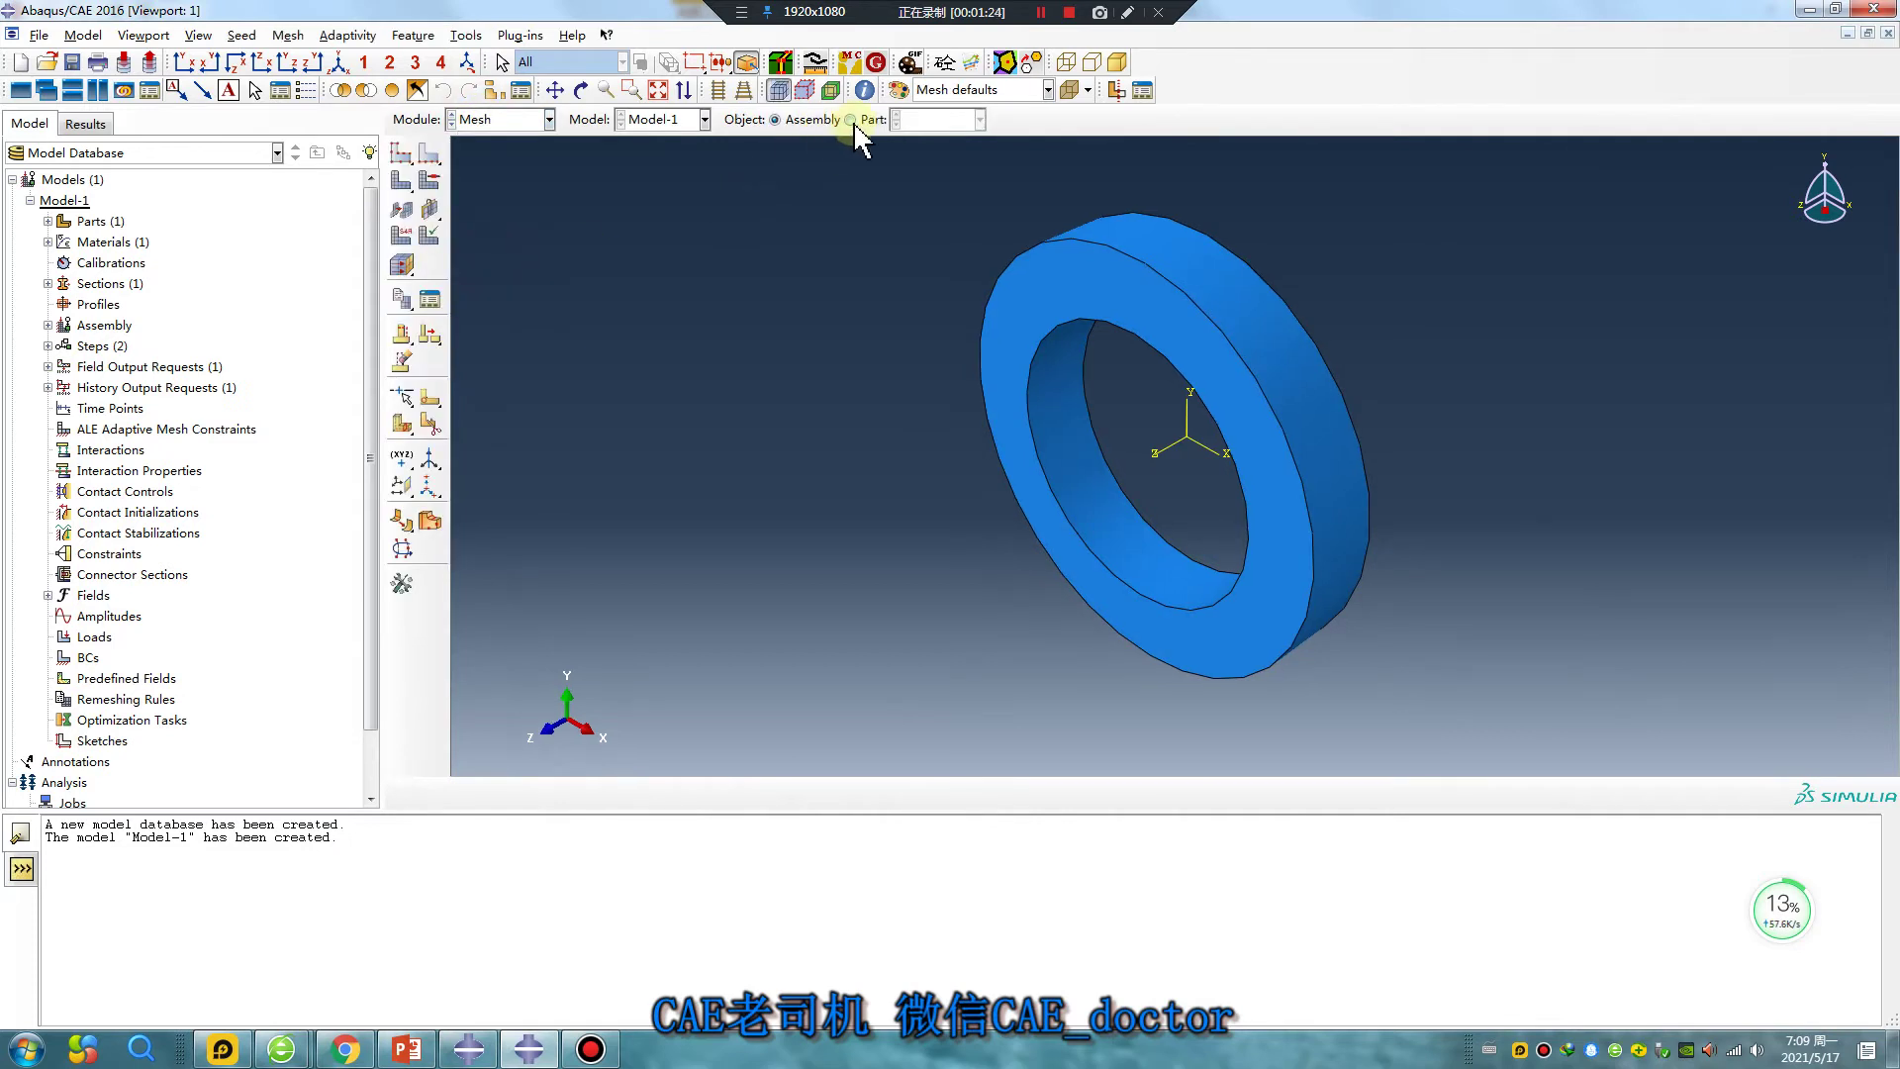
left_click(433, 182)
left_click(408, 471)
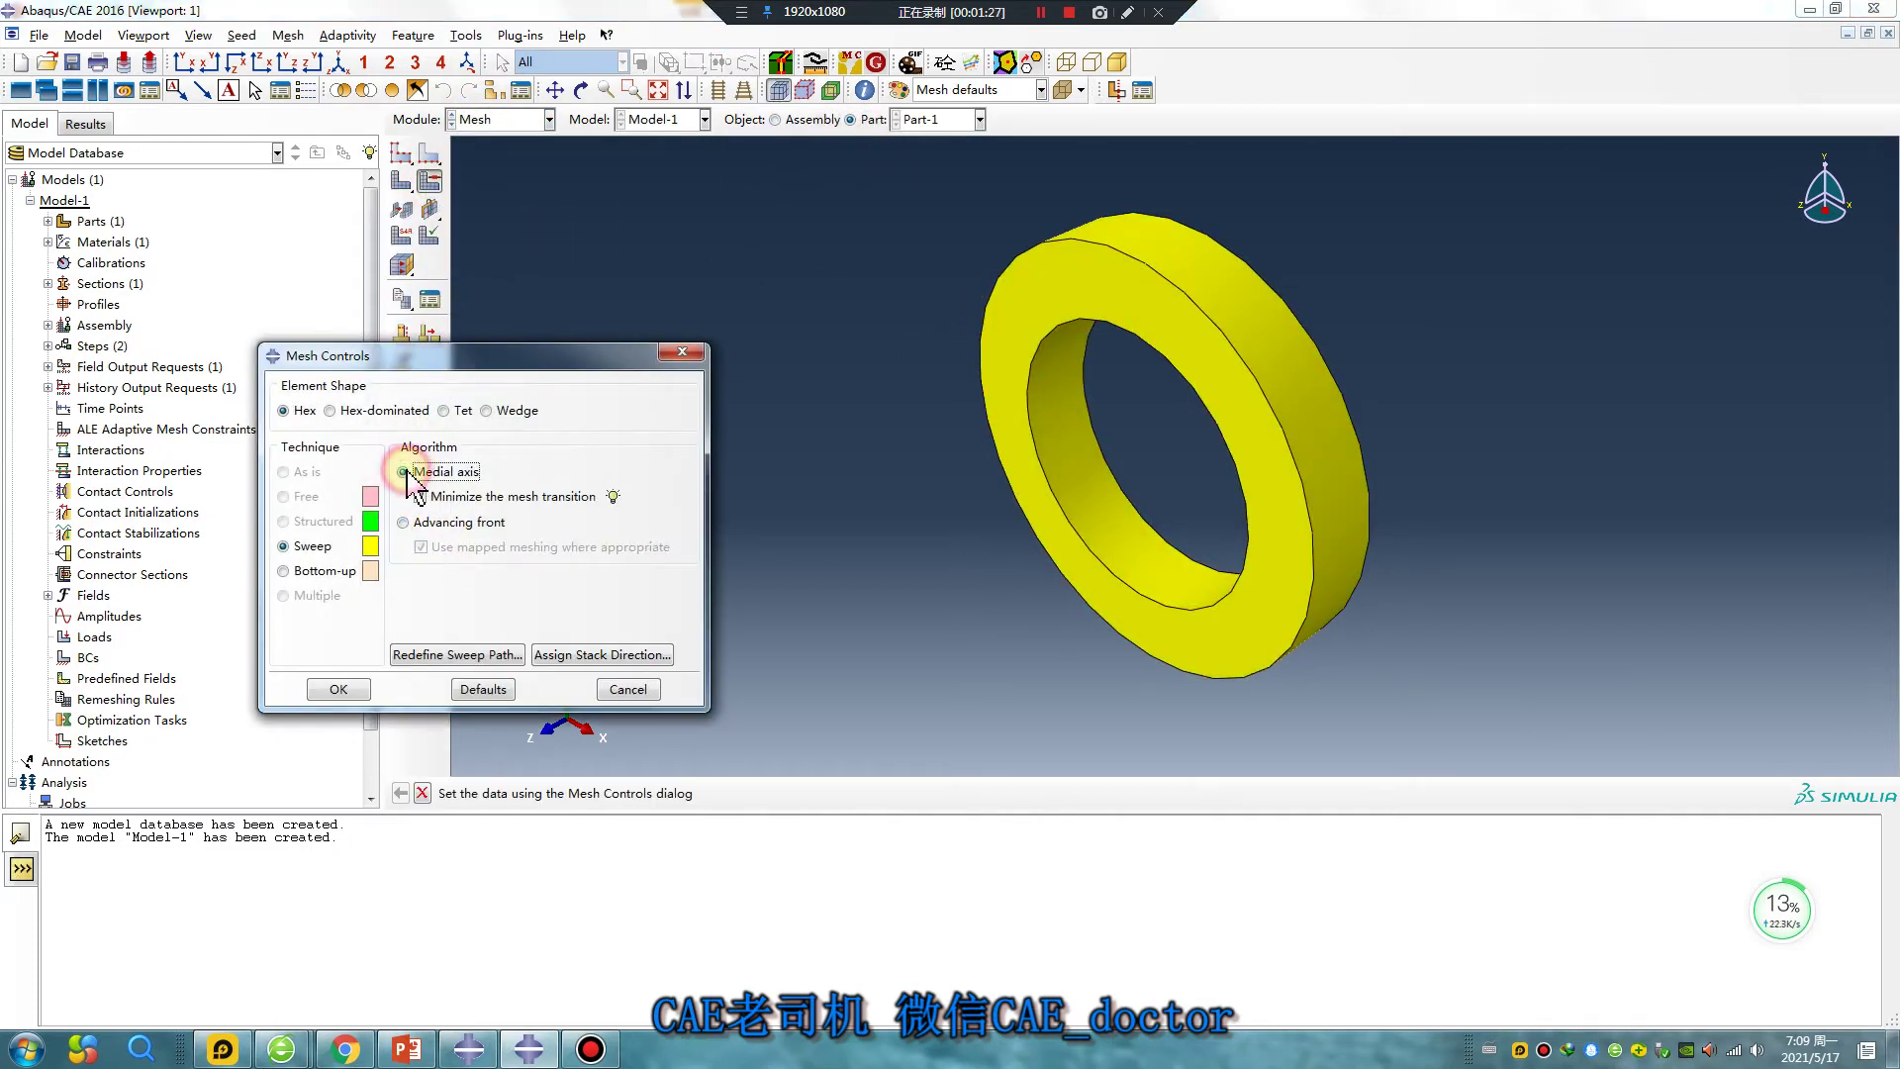
left_click(339, 688)
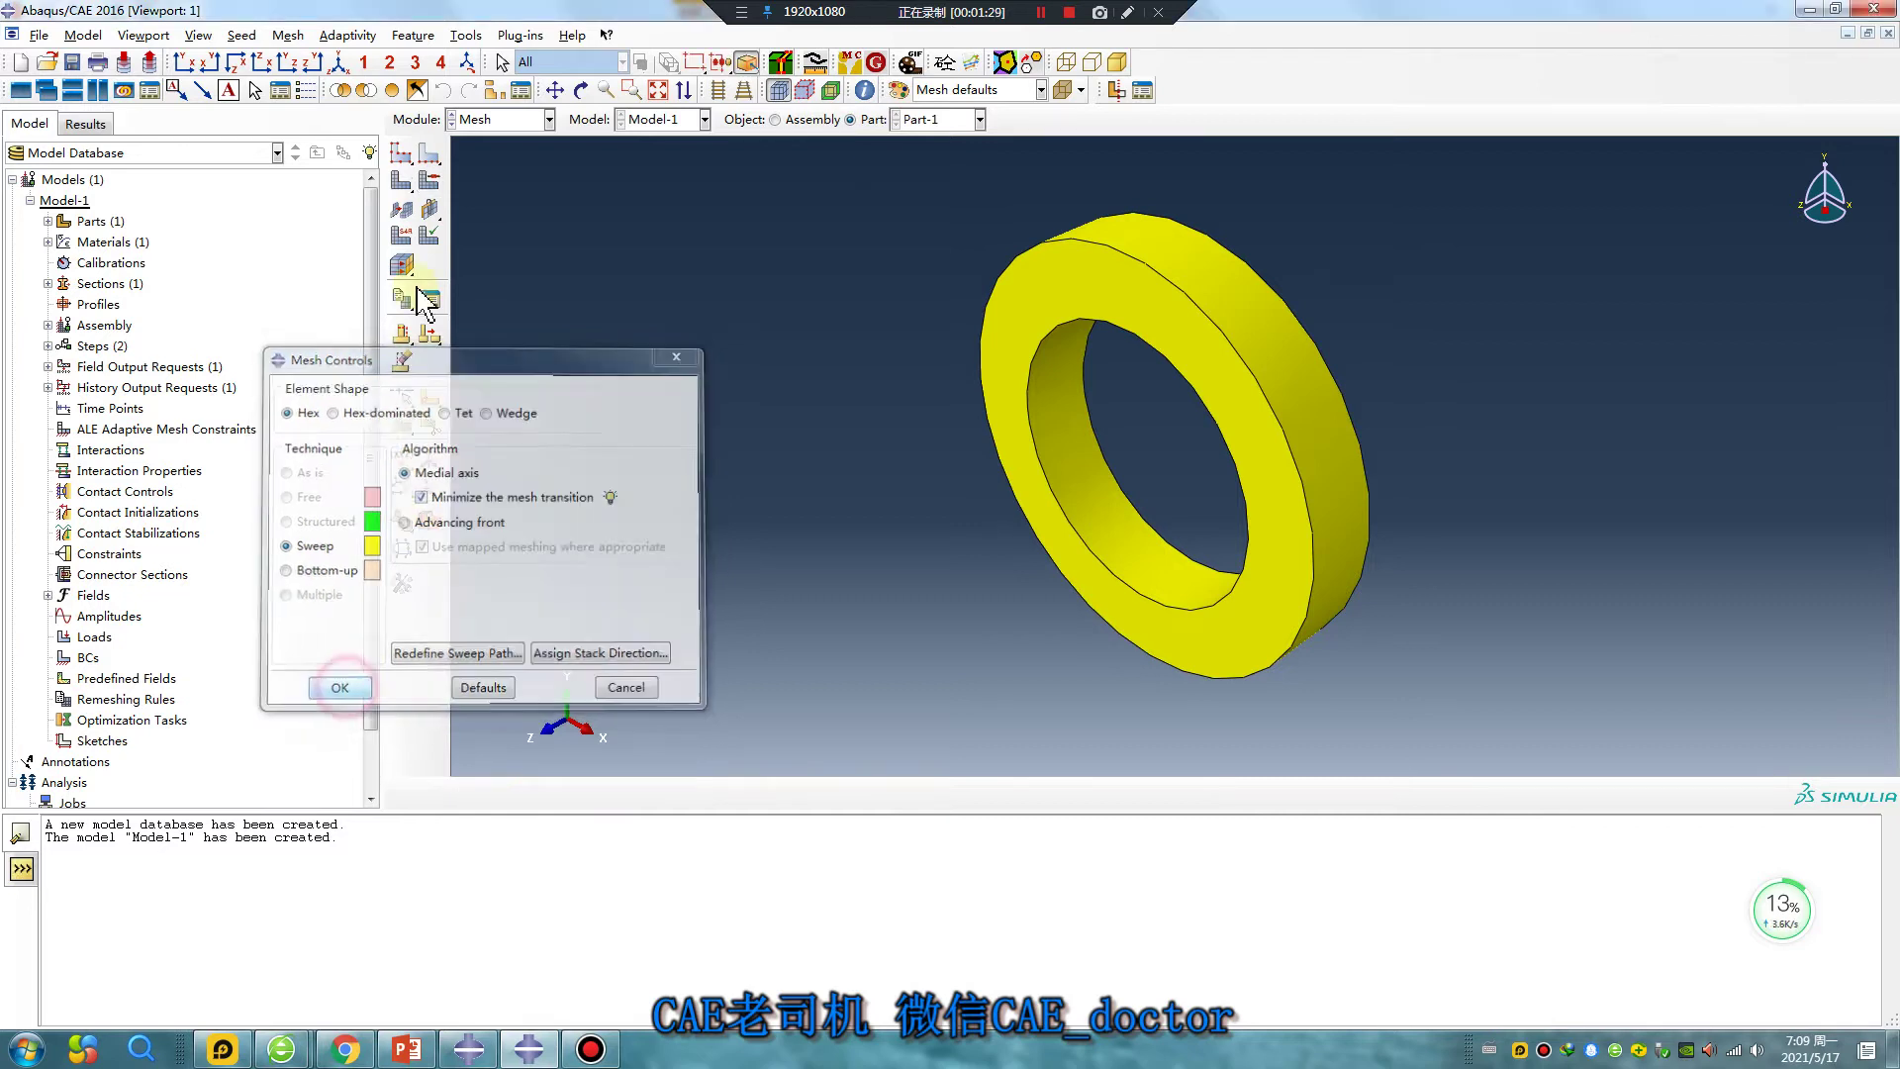
- Seed the part with global size 2 and mesh it into 360 elements
left_click(402, 153)
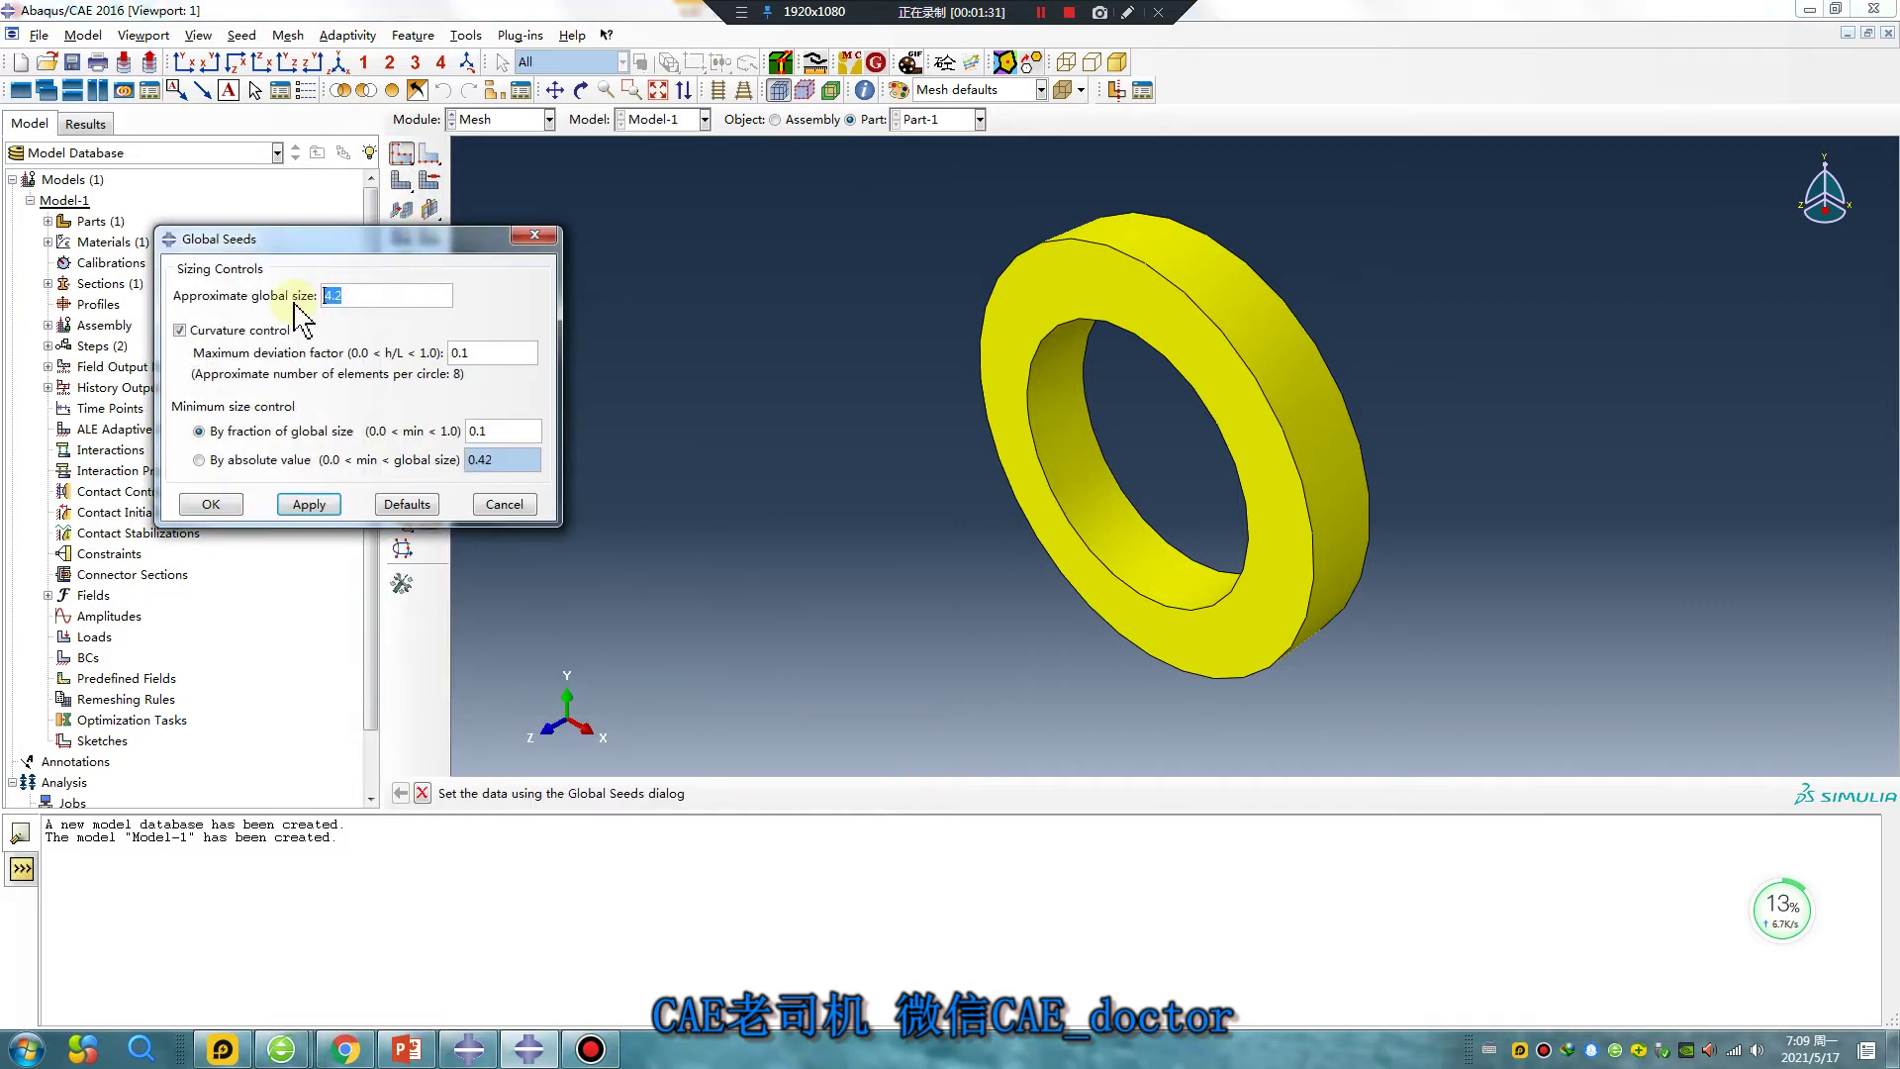
left_click(309, 504)
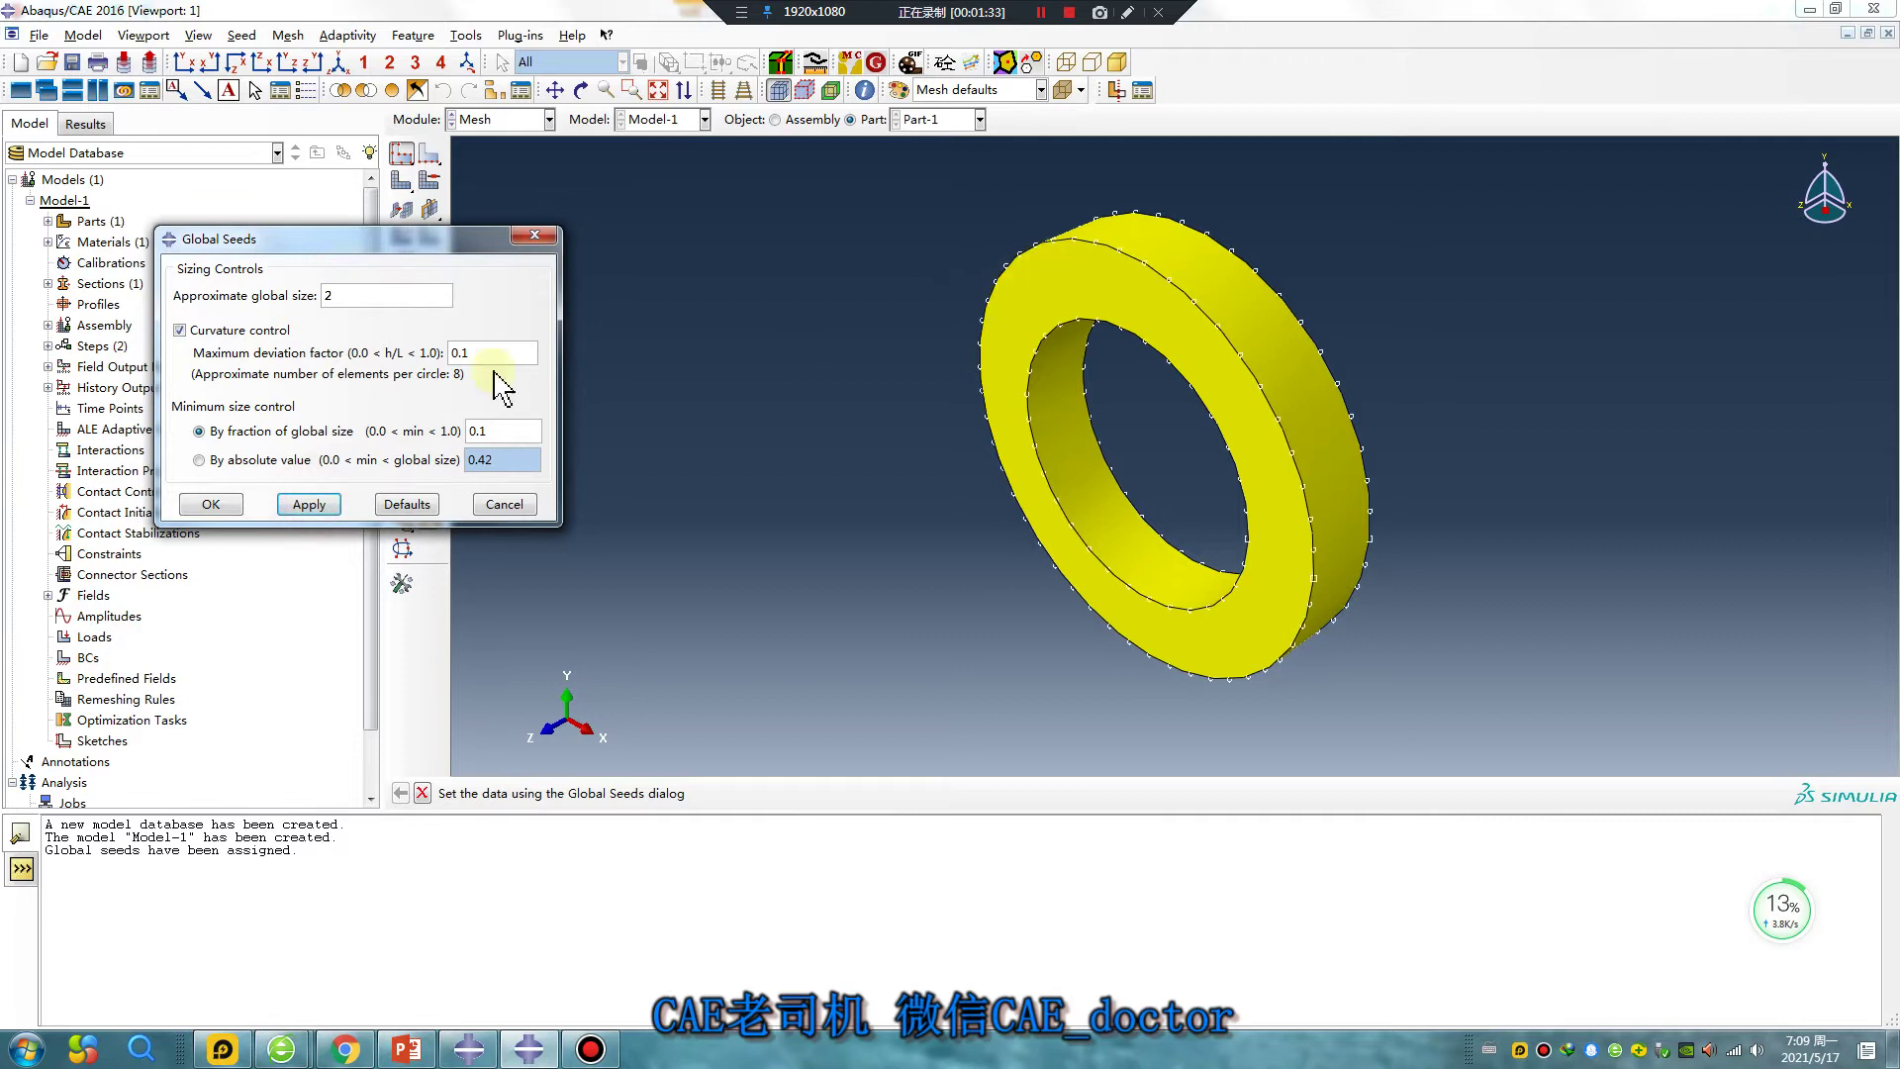
left_click(233, 509)
left_click(400, 180)
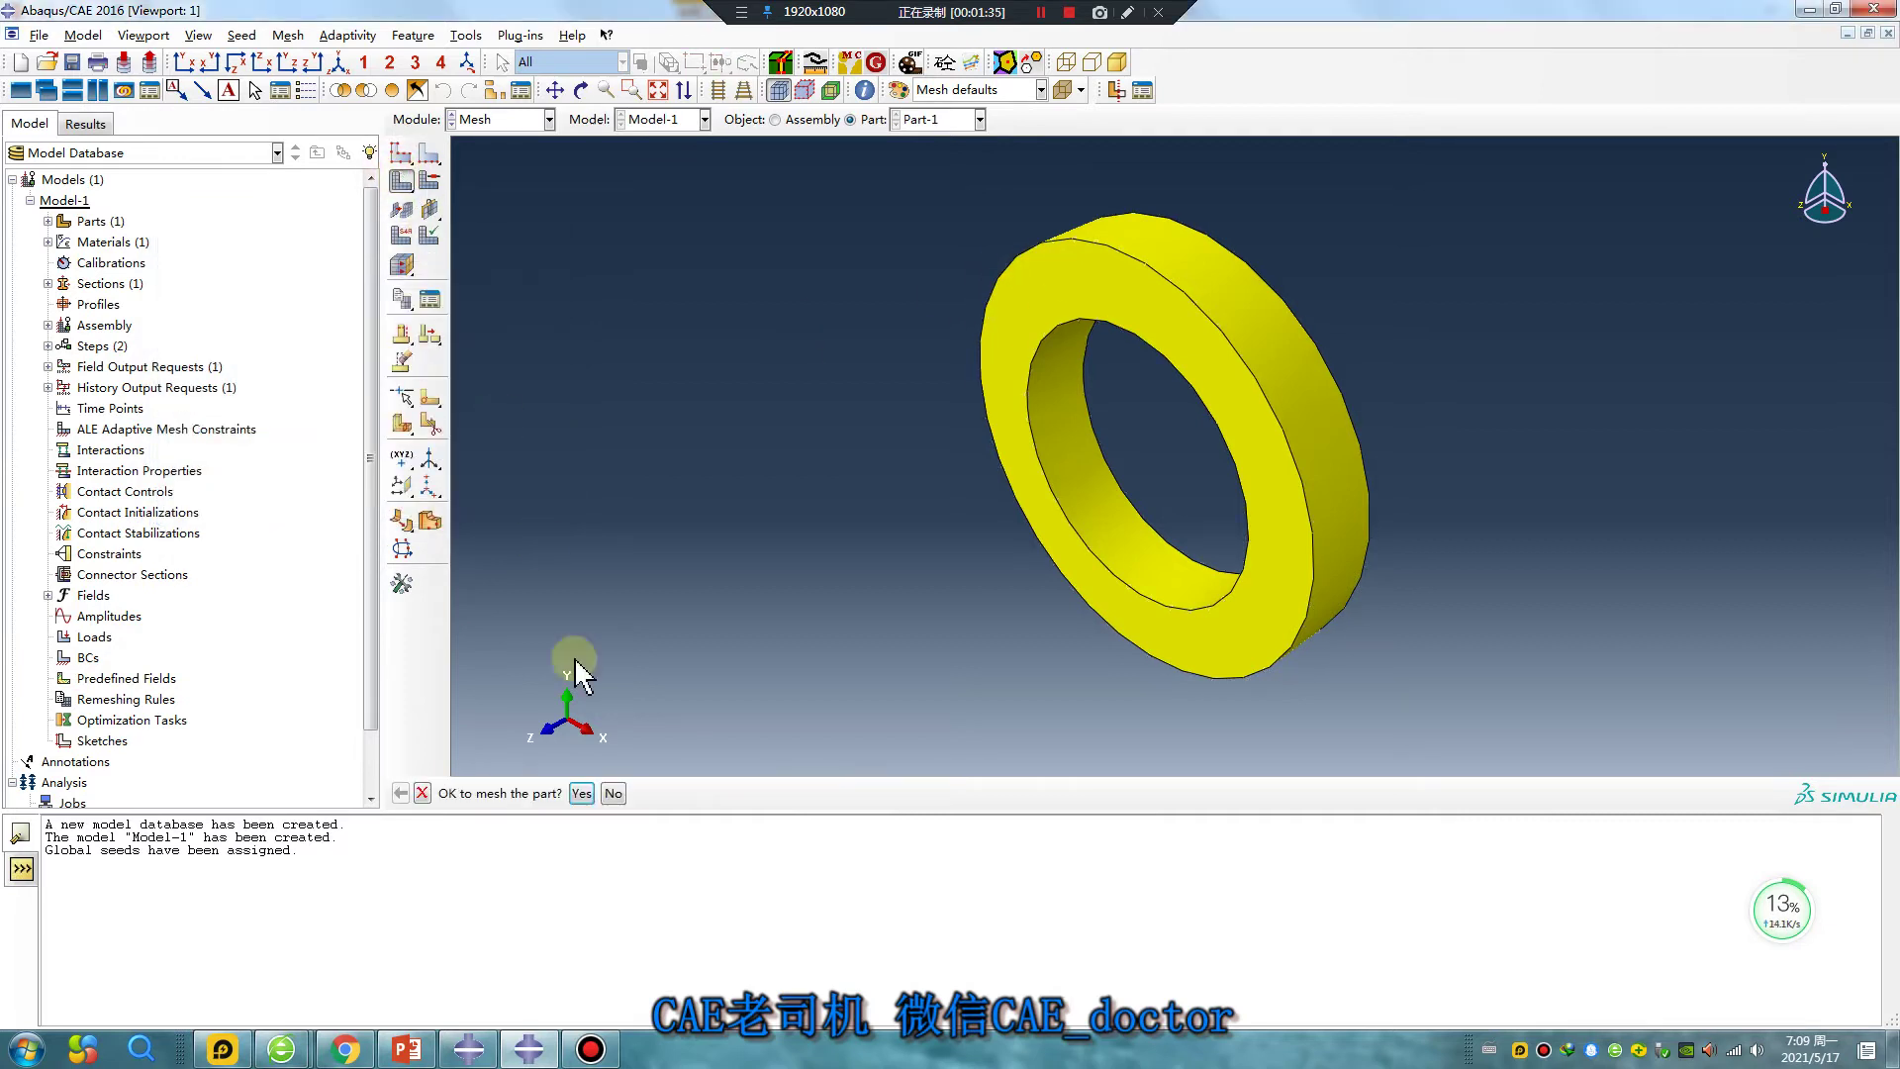
left_click(580, 792)
left_click(503, 120)
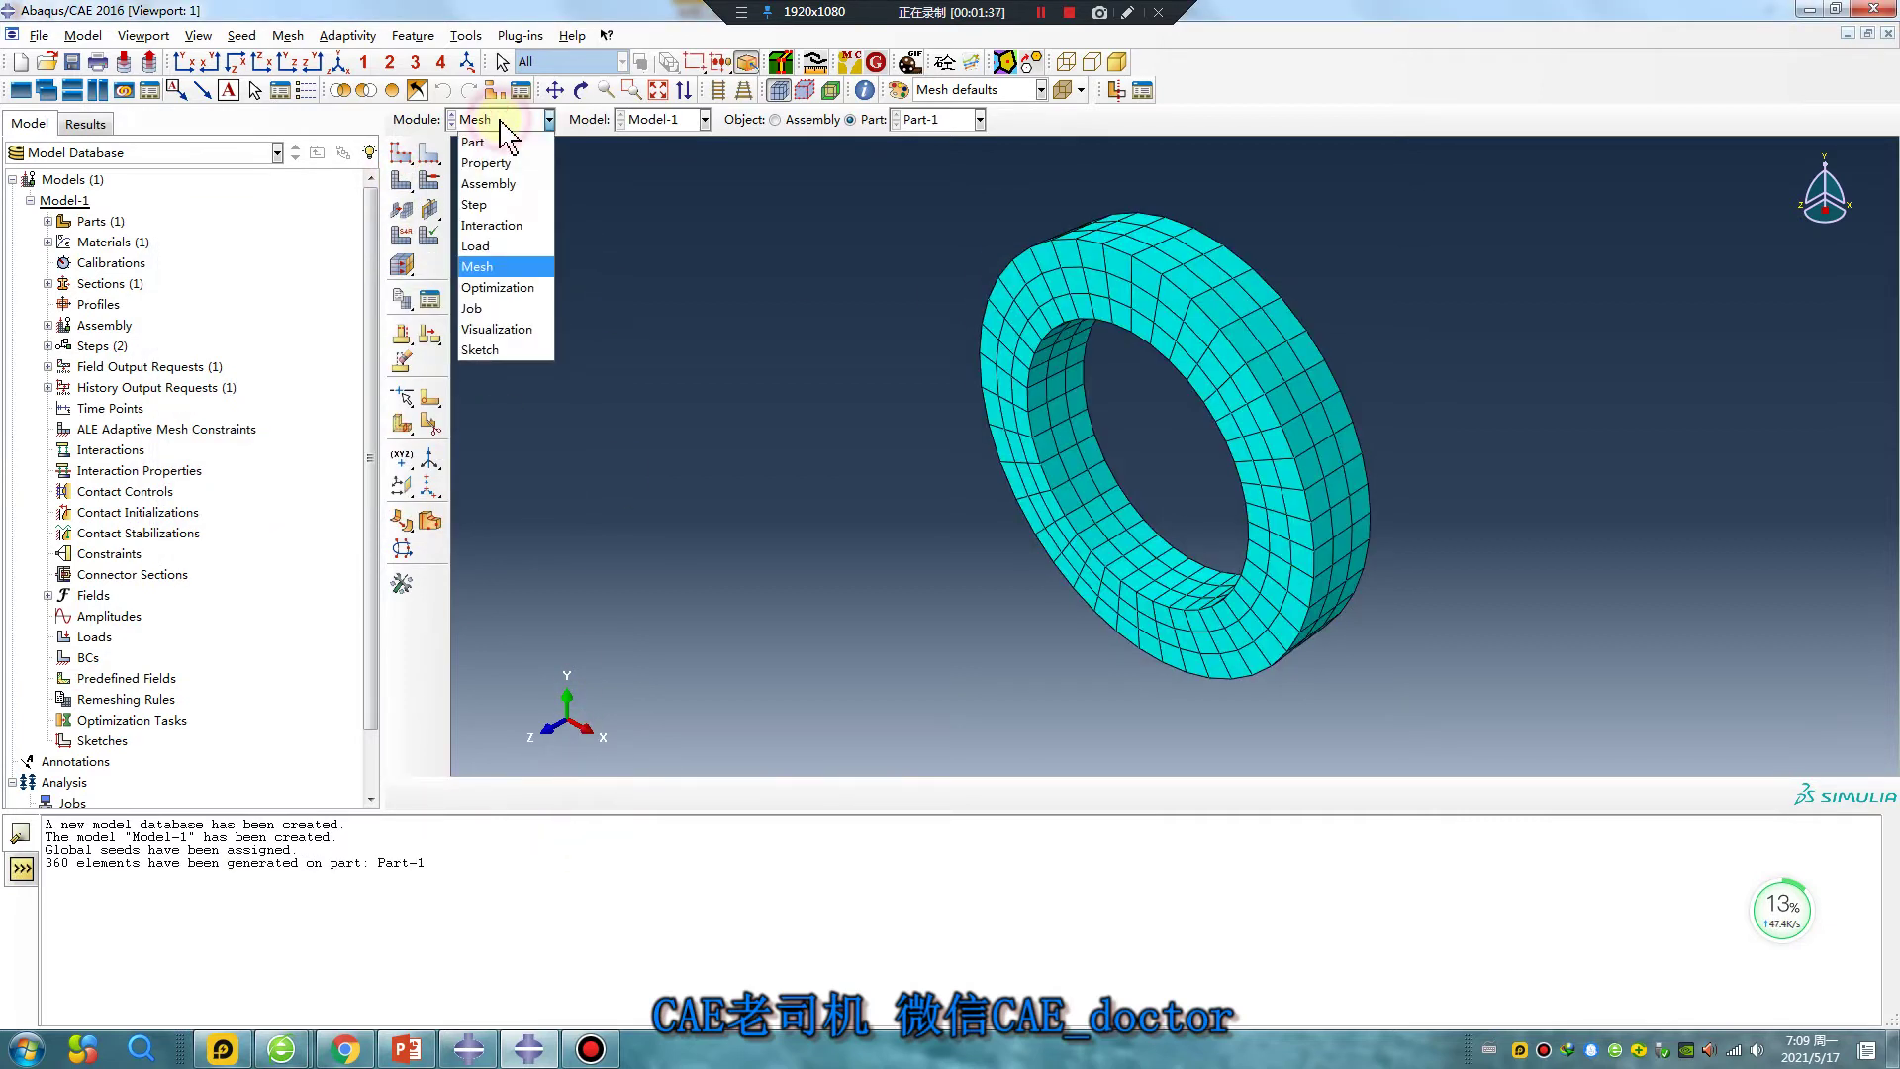
- Create BC-1 in the Initial step, choosing ENCASTRE for the ring's outer cylindrical face
left_click(485, 247)
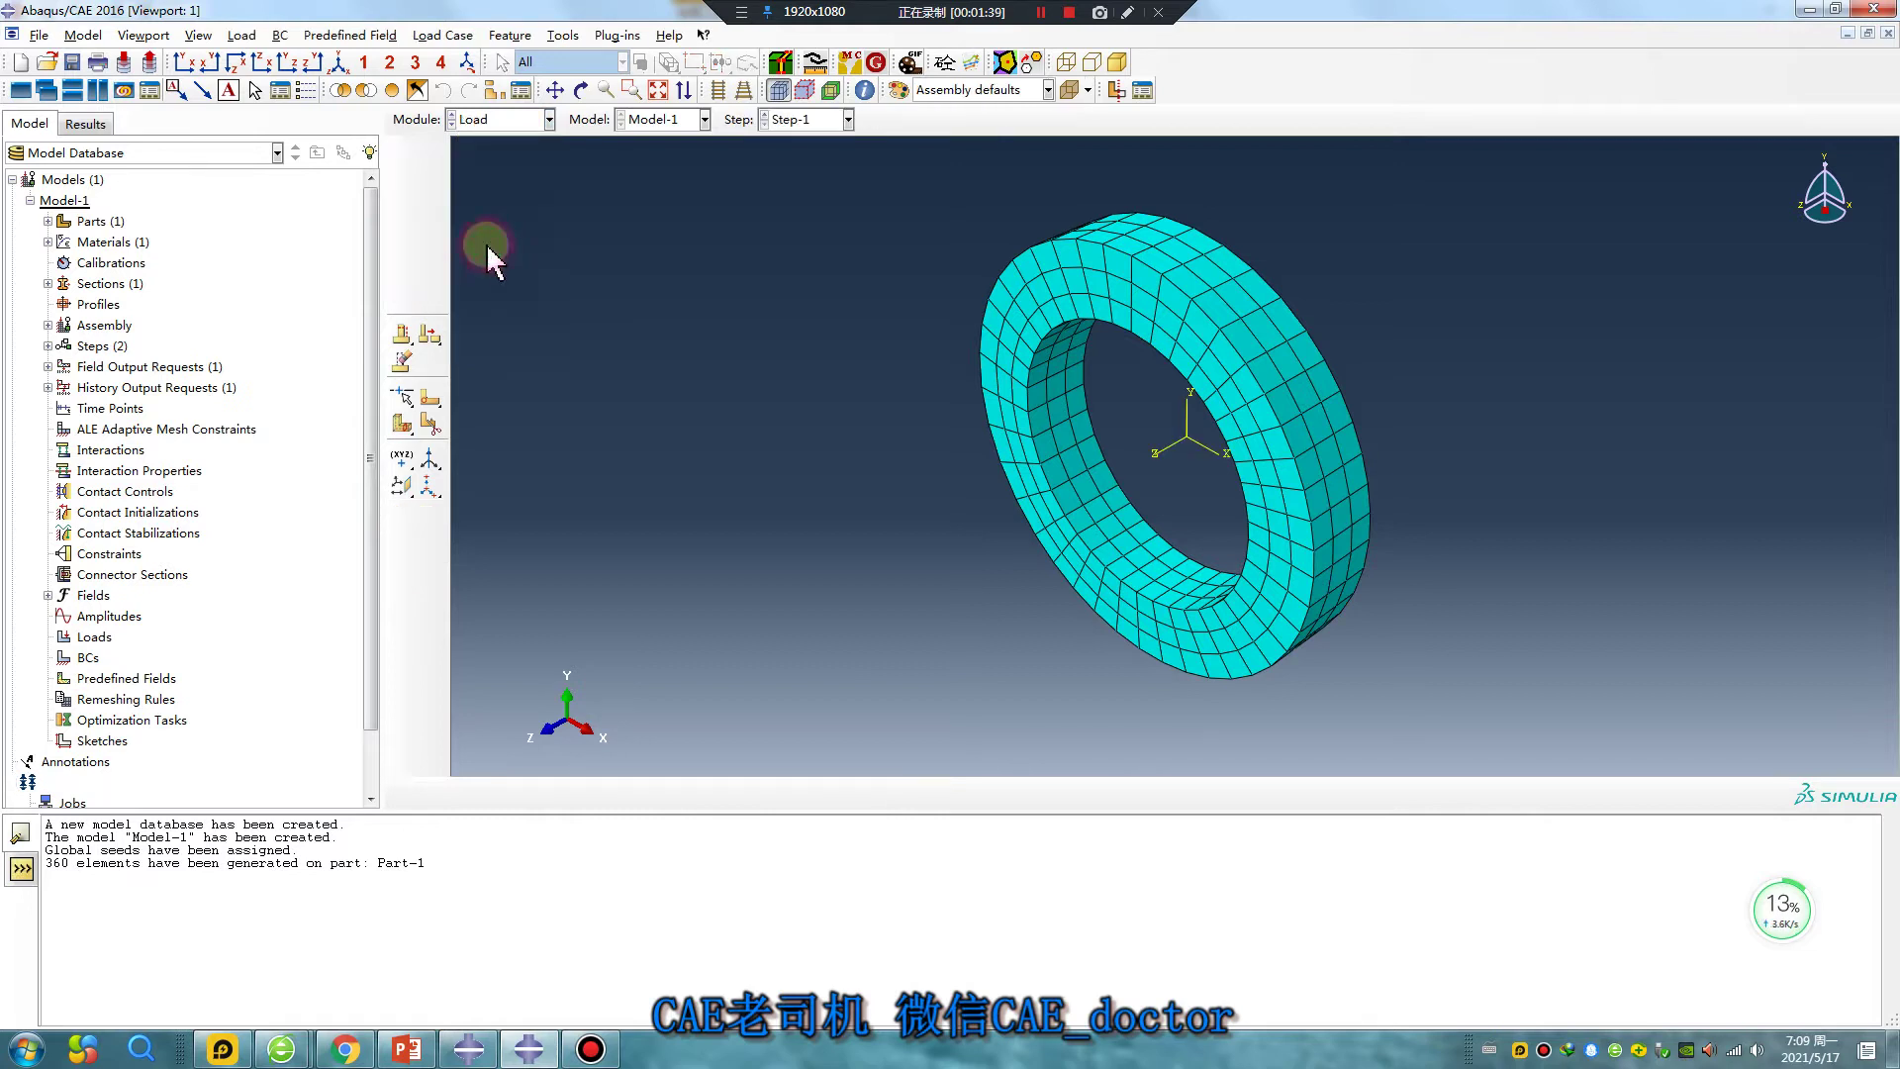
left_click(402, 185)
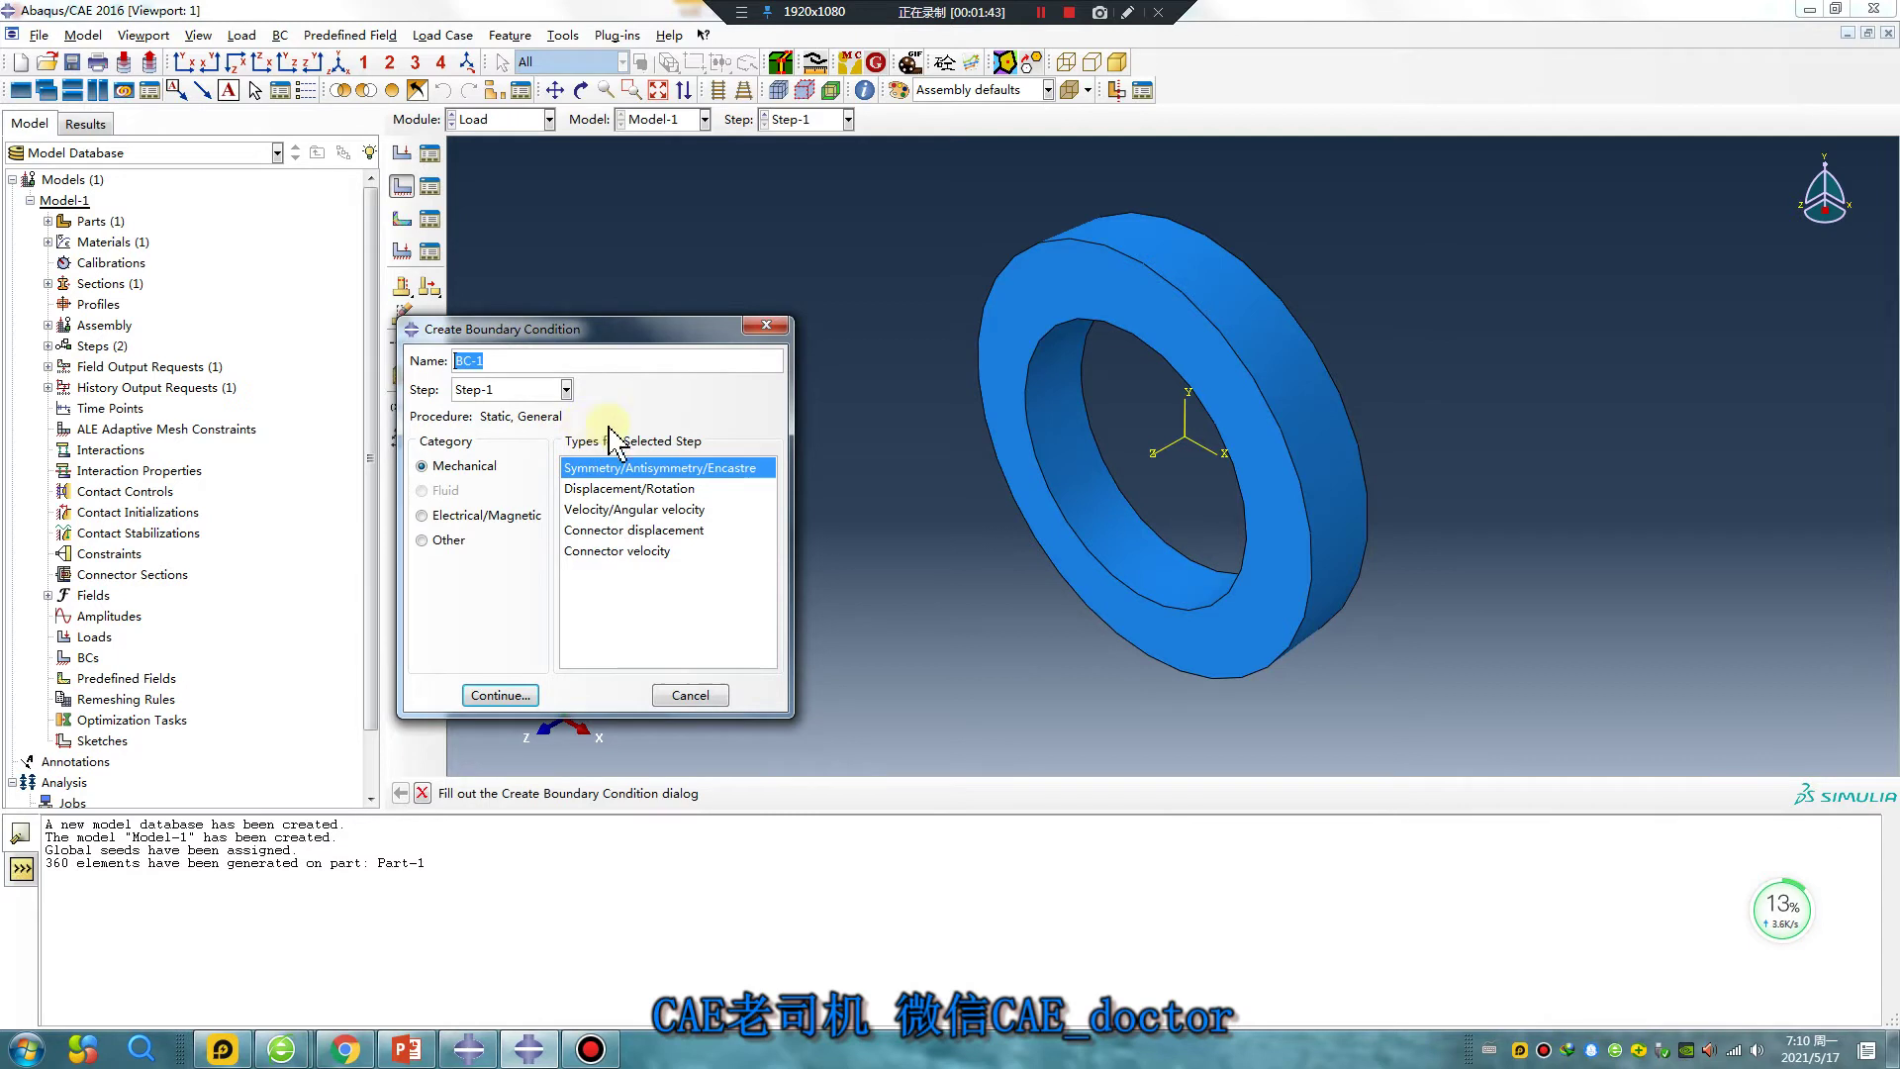
left_click(542, 396)
left_click(500, 410)
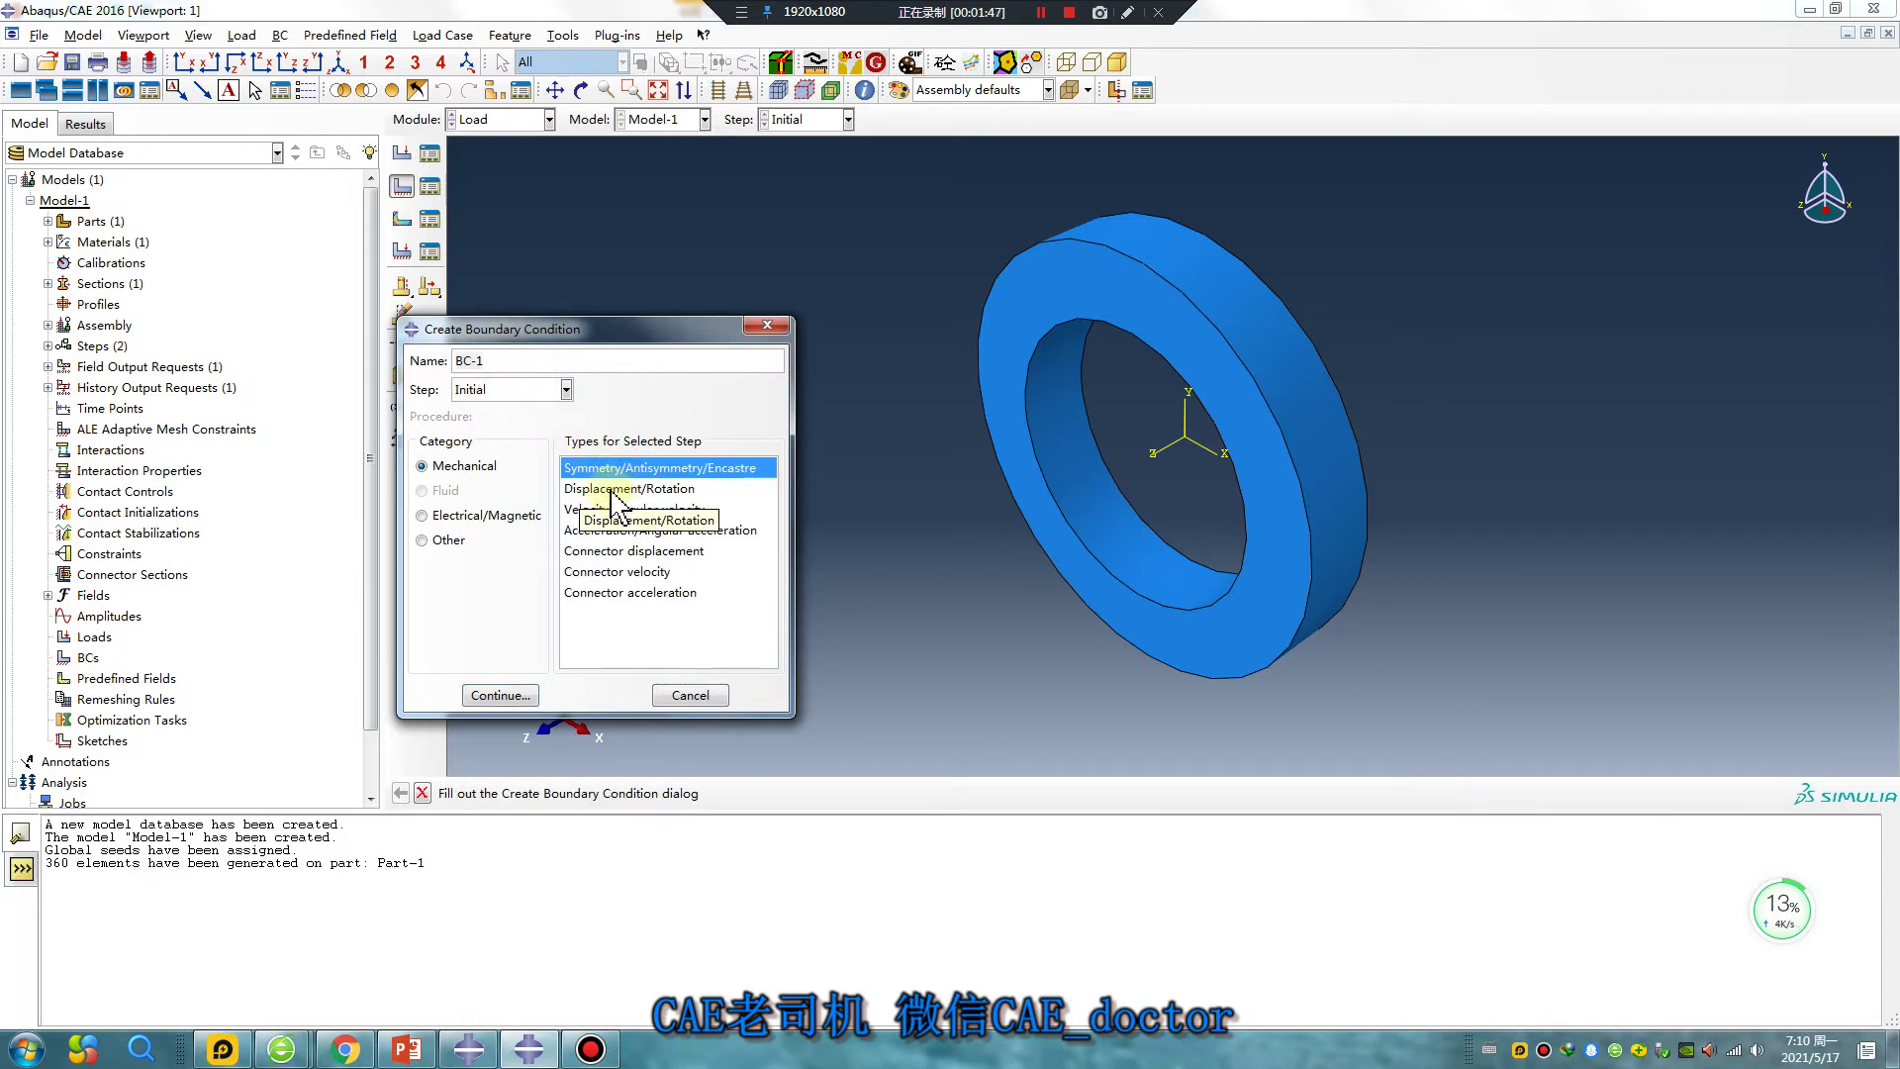
left_click(500, 695)
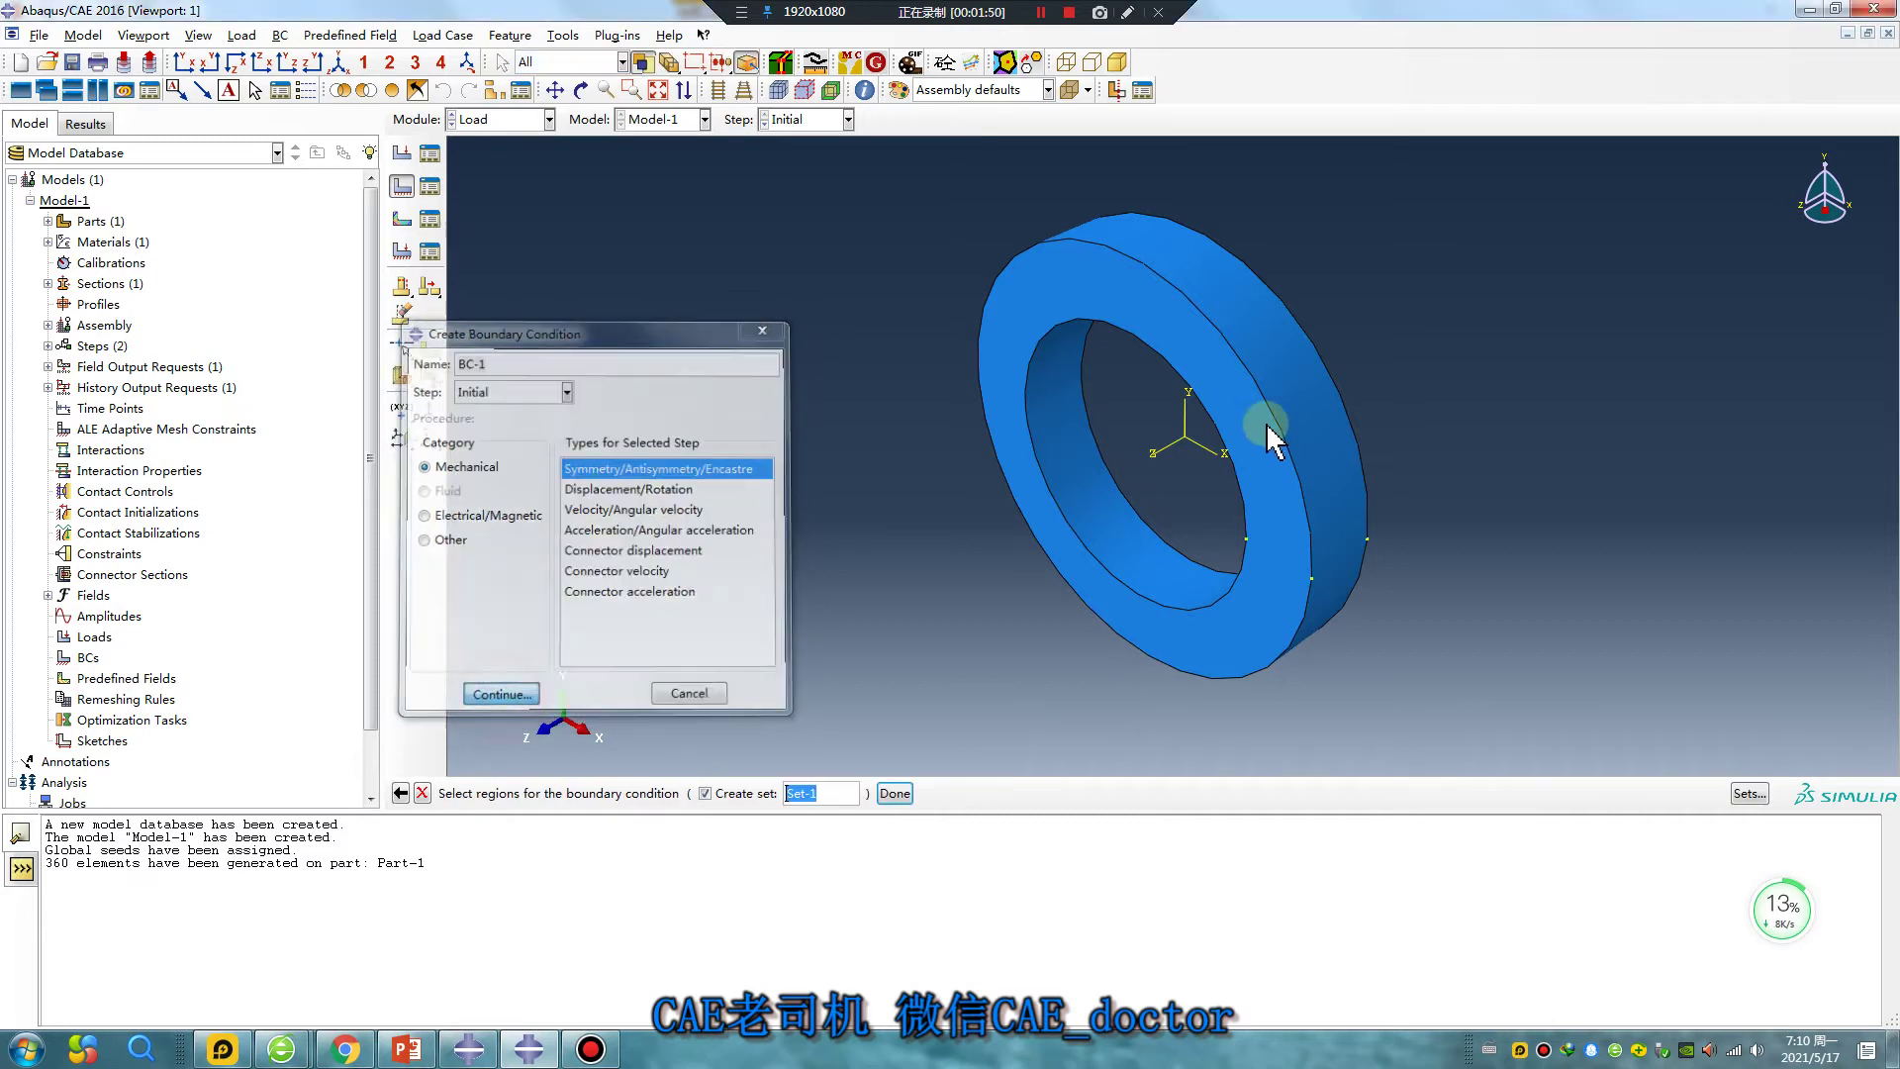
left_click(1269, 368)
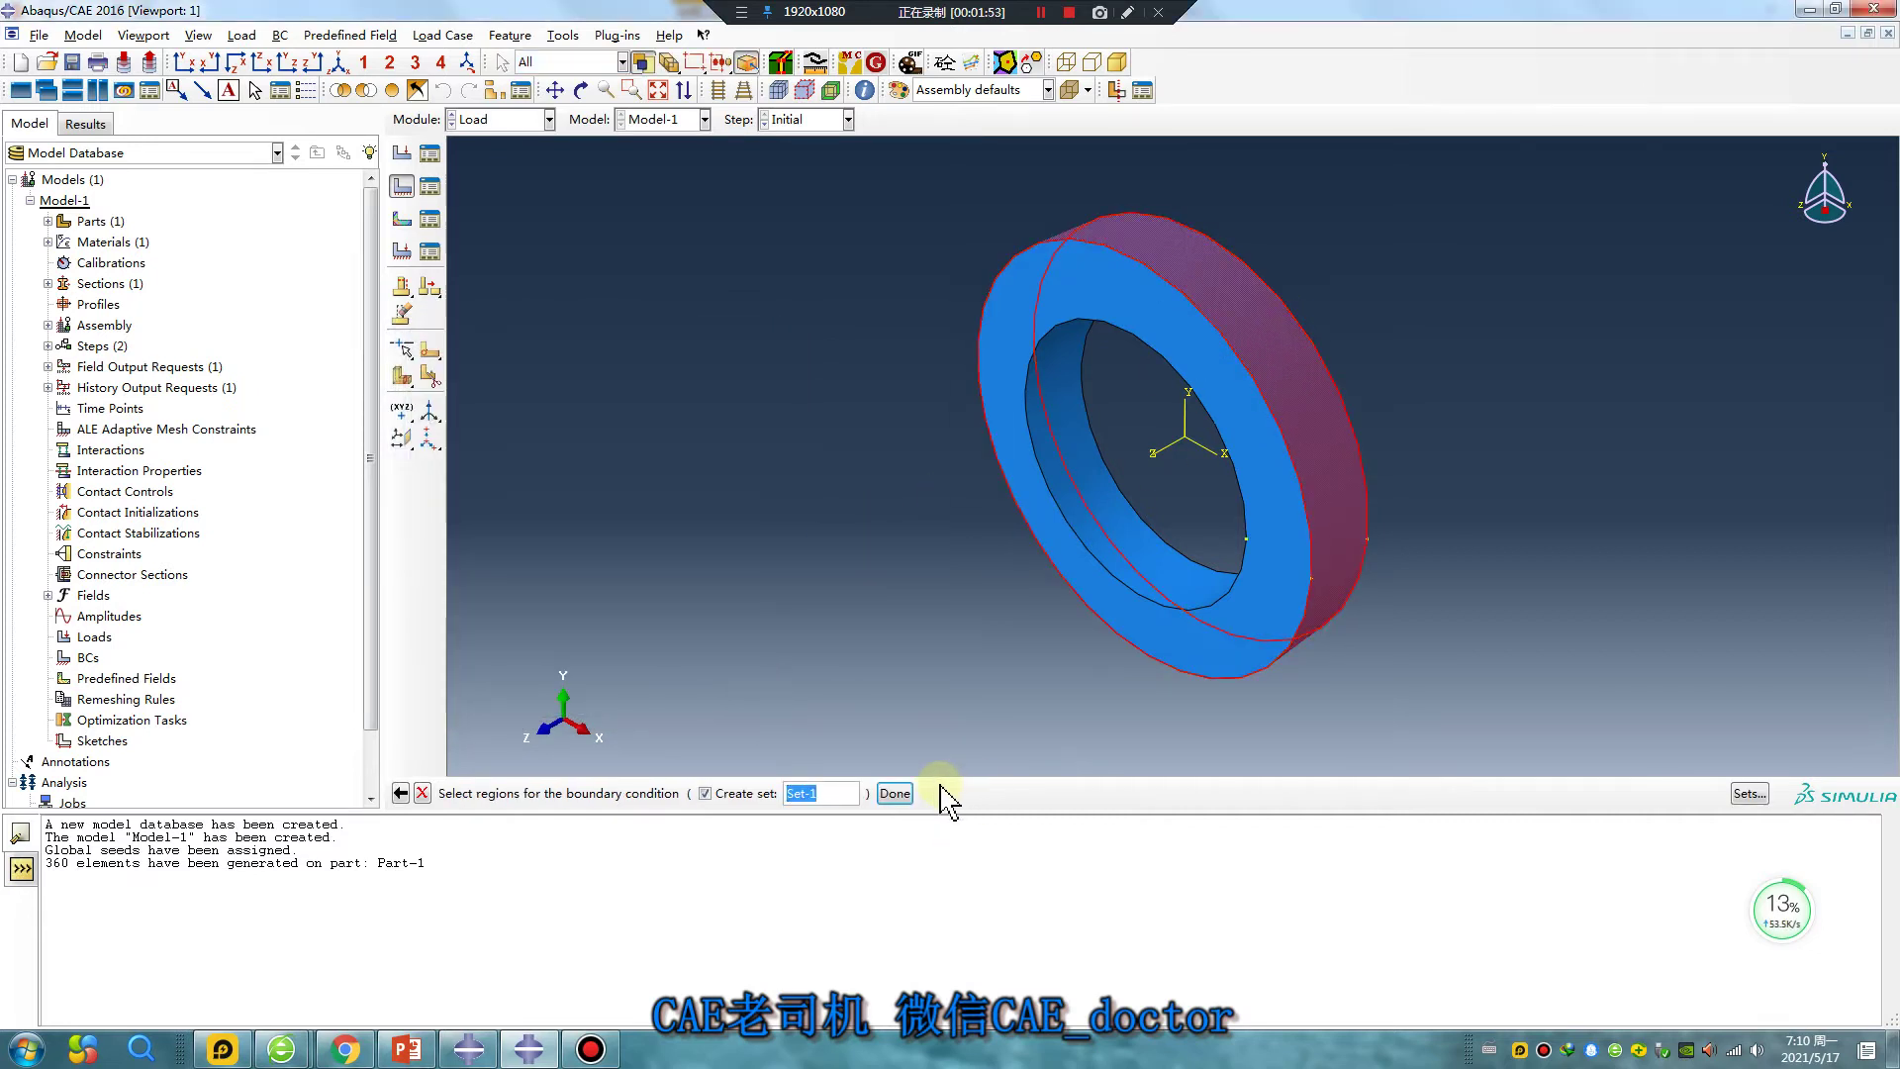
left_click(894, 792)
left_click(174, 571)
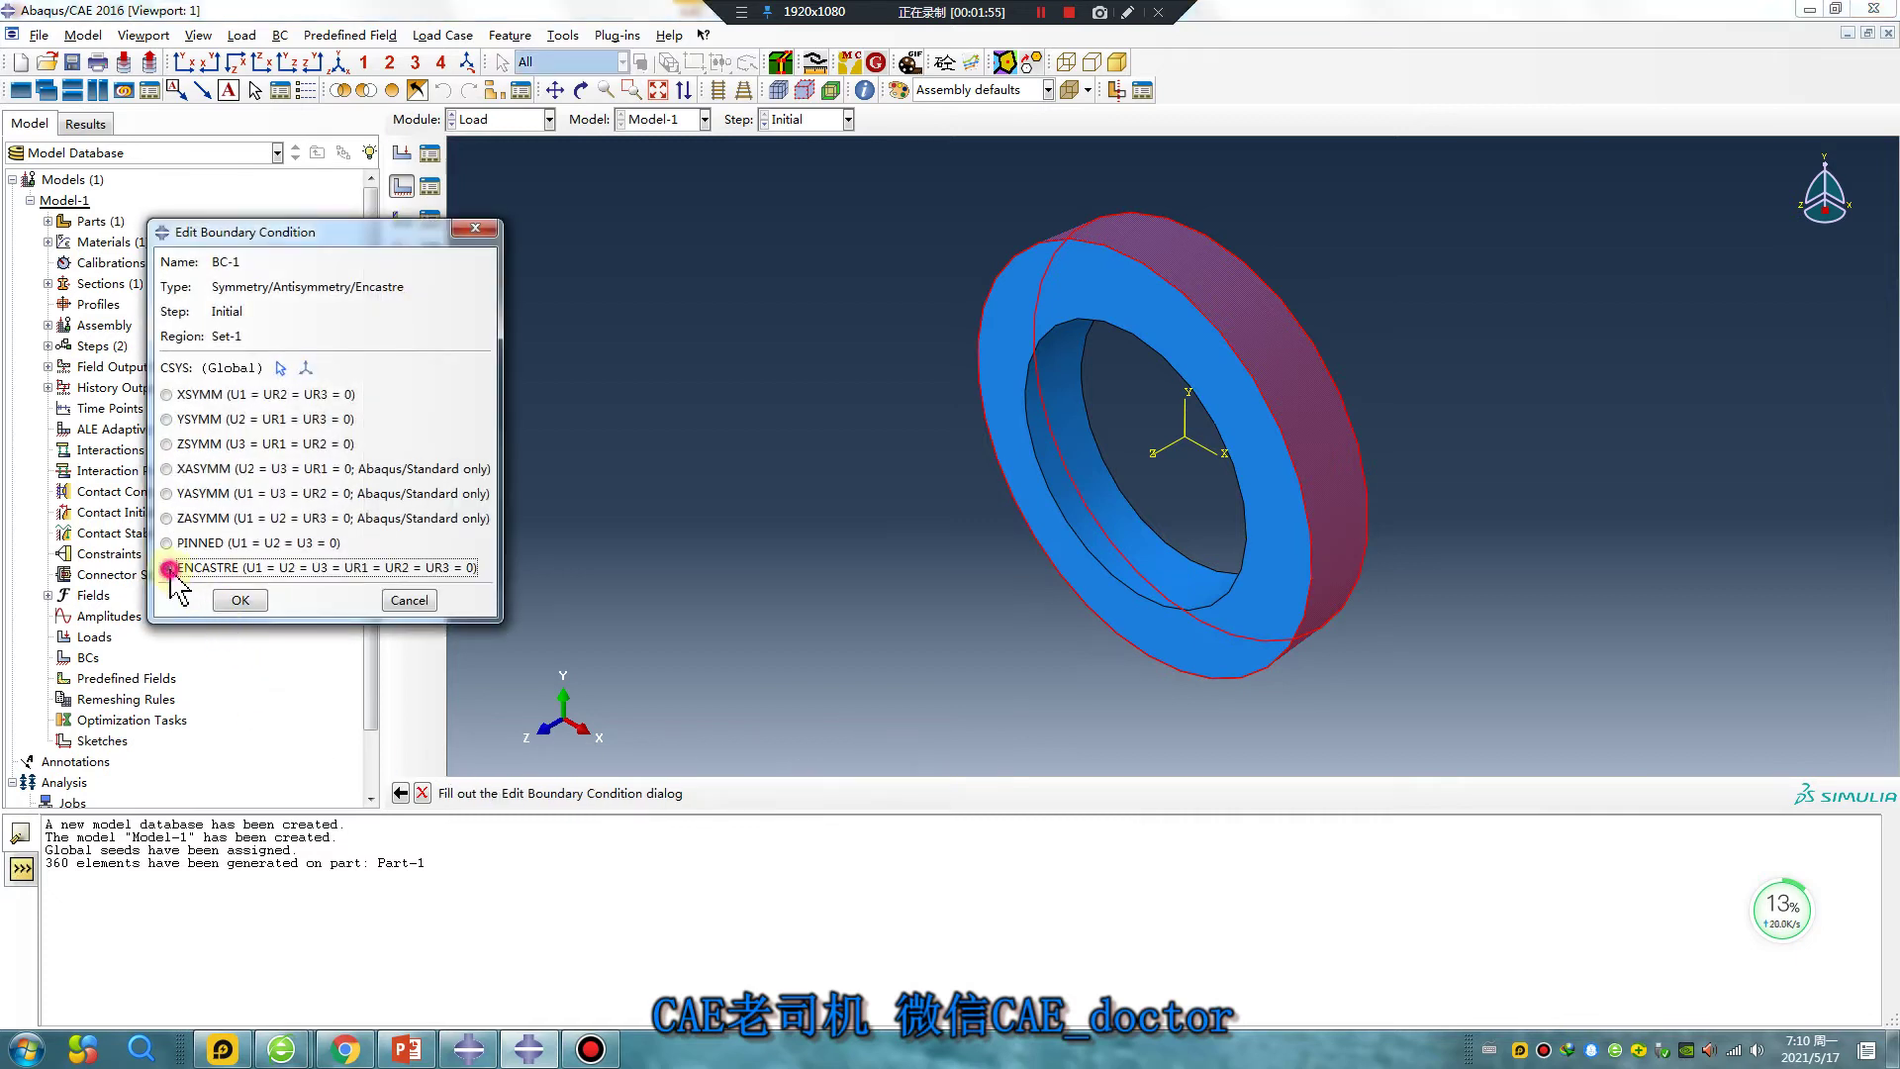
- Finish the encastre BC and apply a uniform pressure of 20 on the inner surface in Step-1
left_click(264, 597)
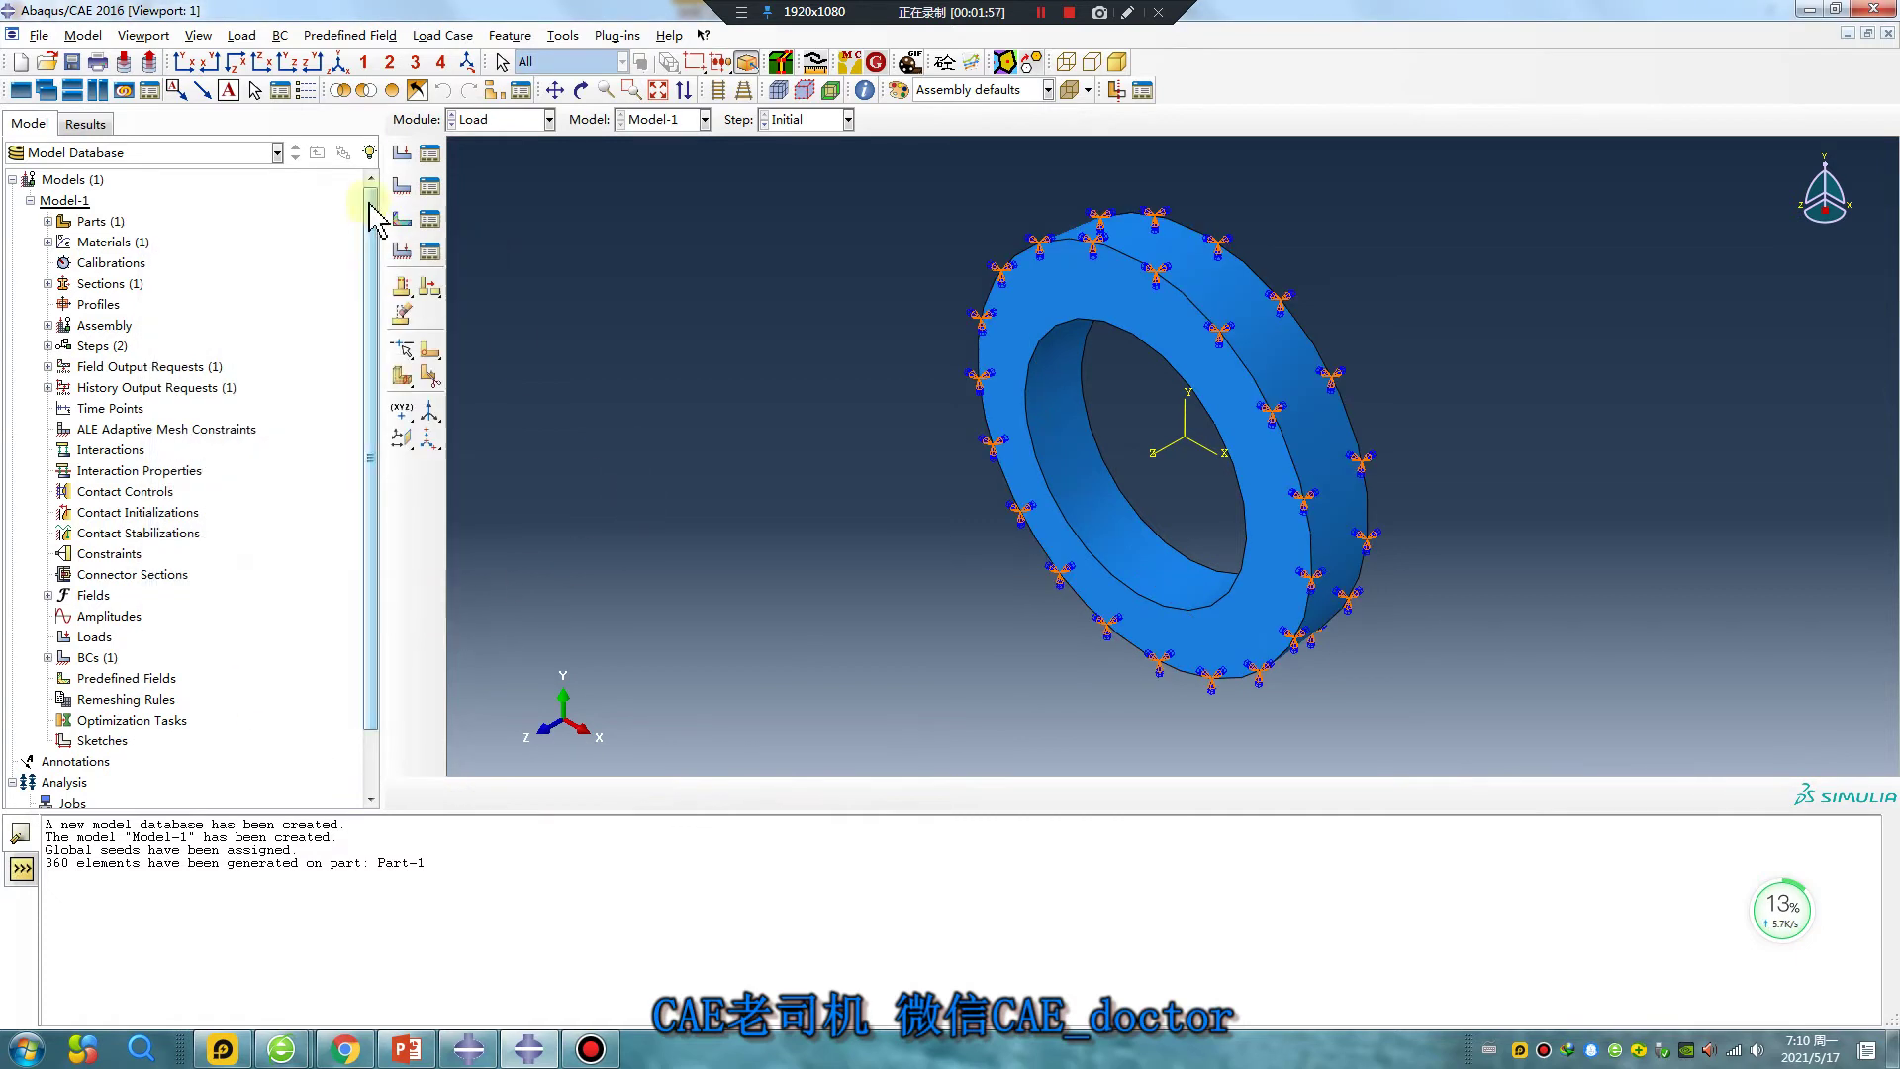
left_click(402, 154)
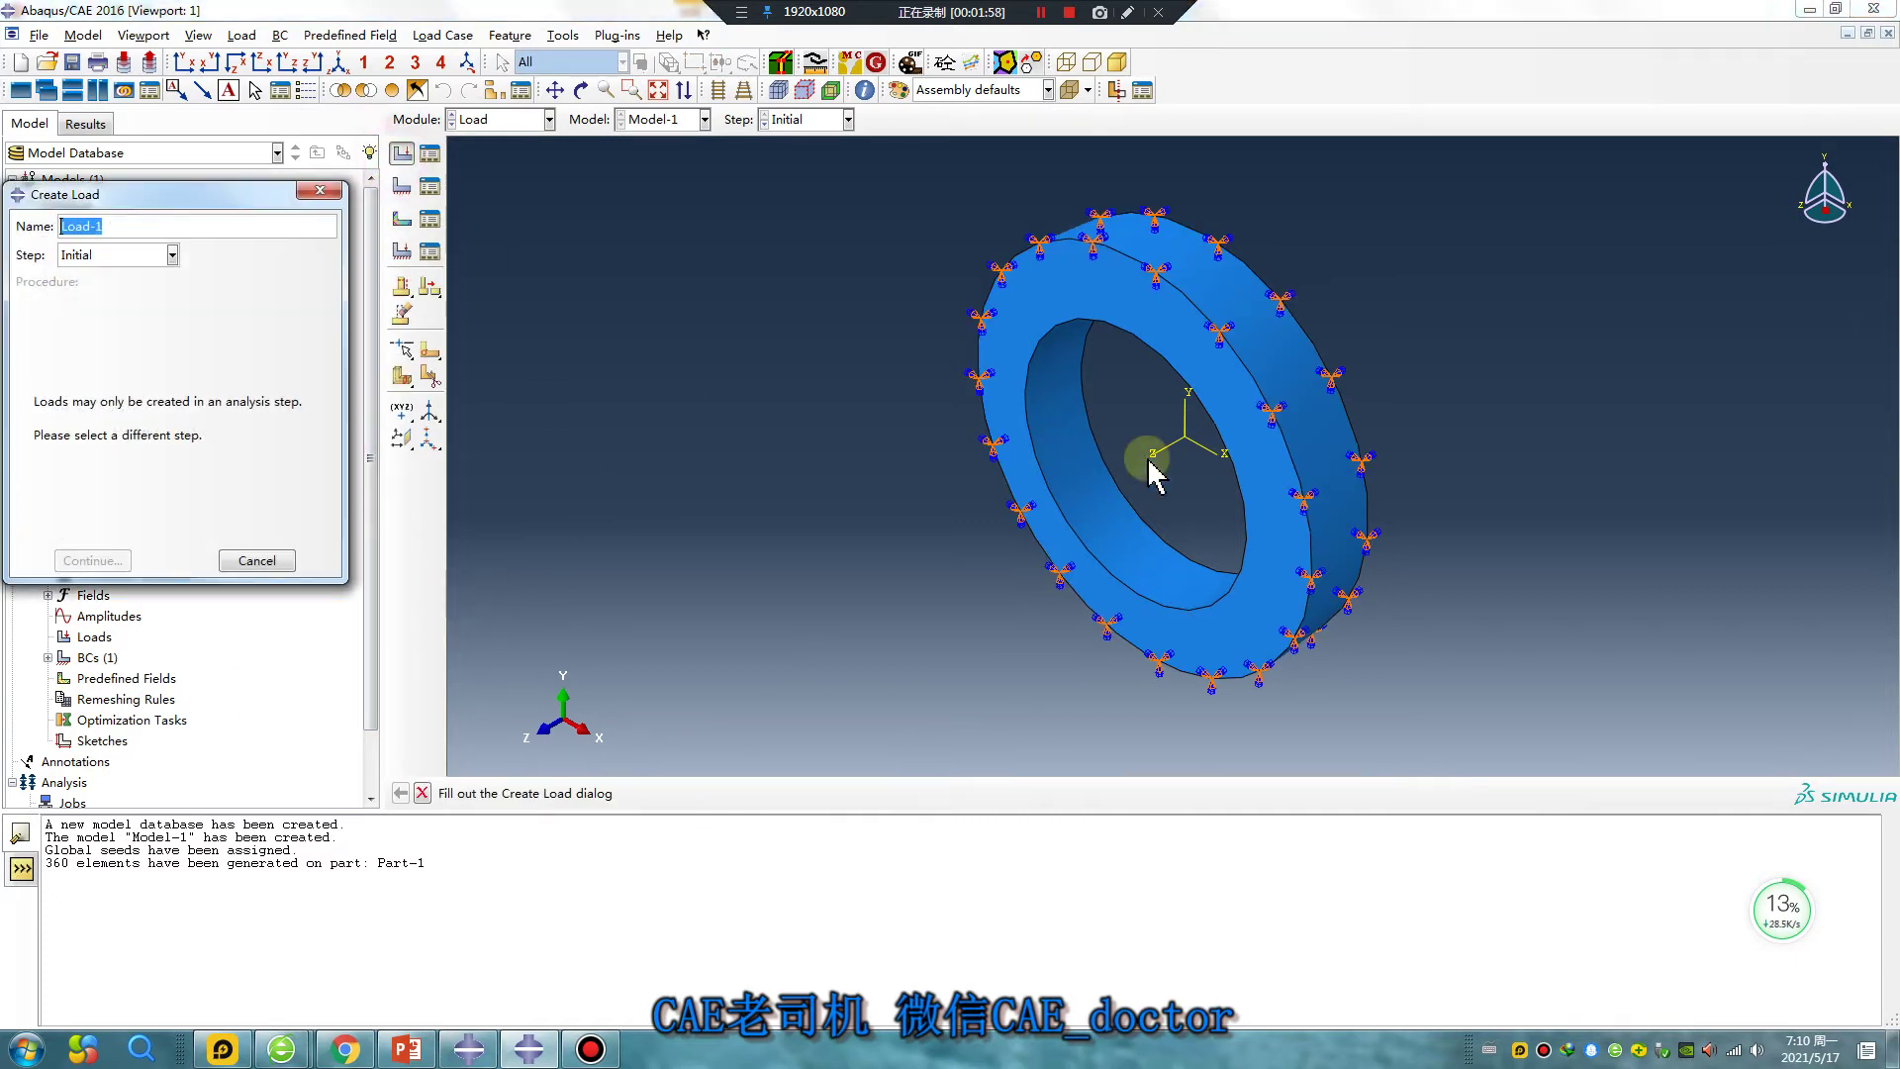
left_click(128, 255)
left_click(139, 299)
left_click(194, 371)
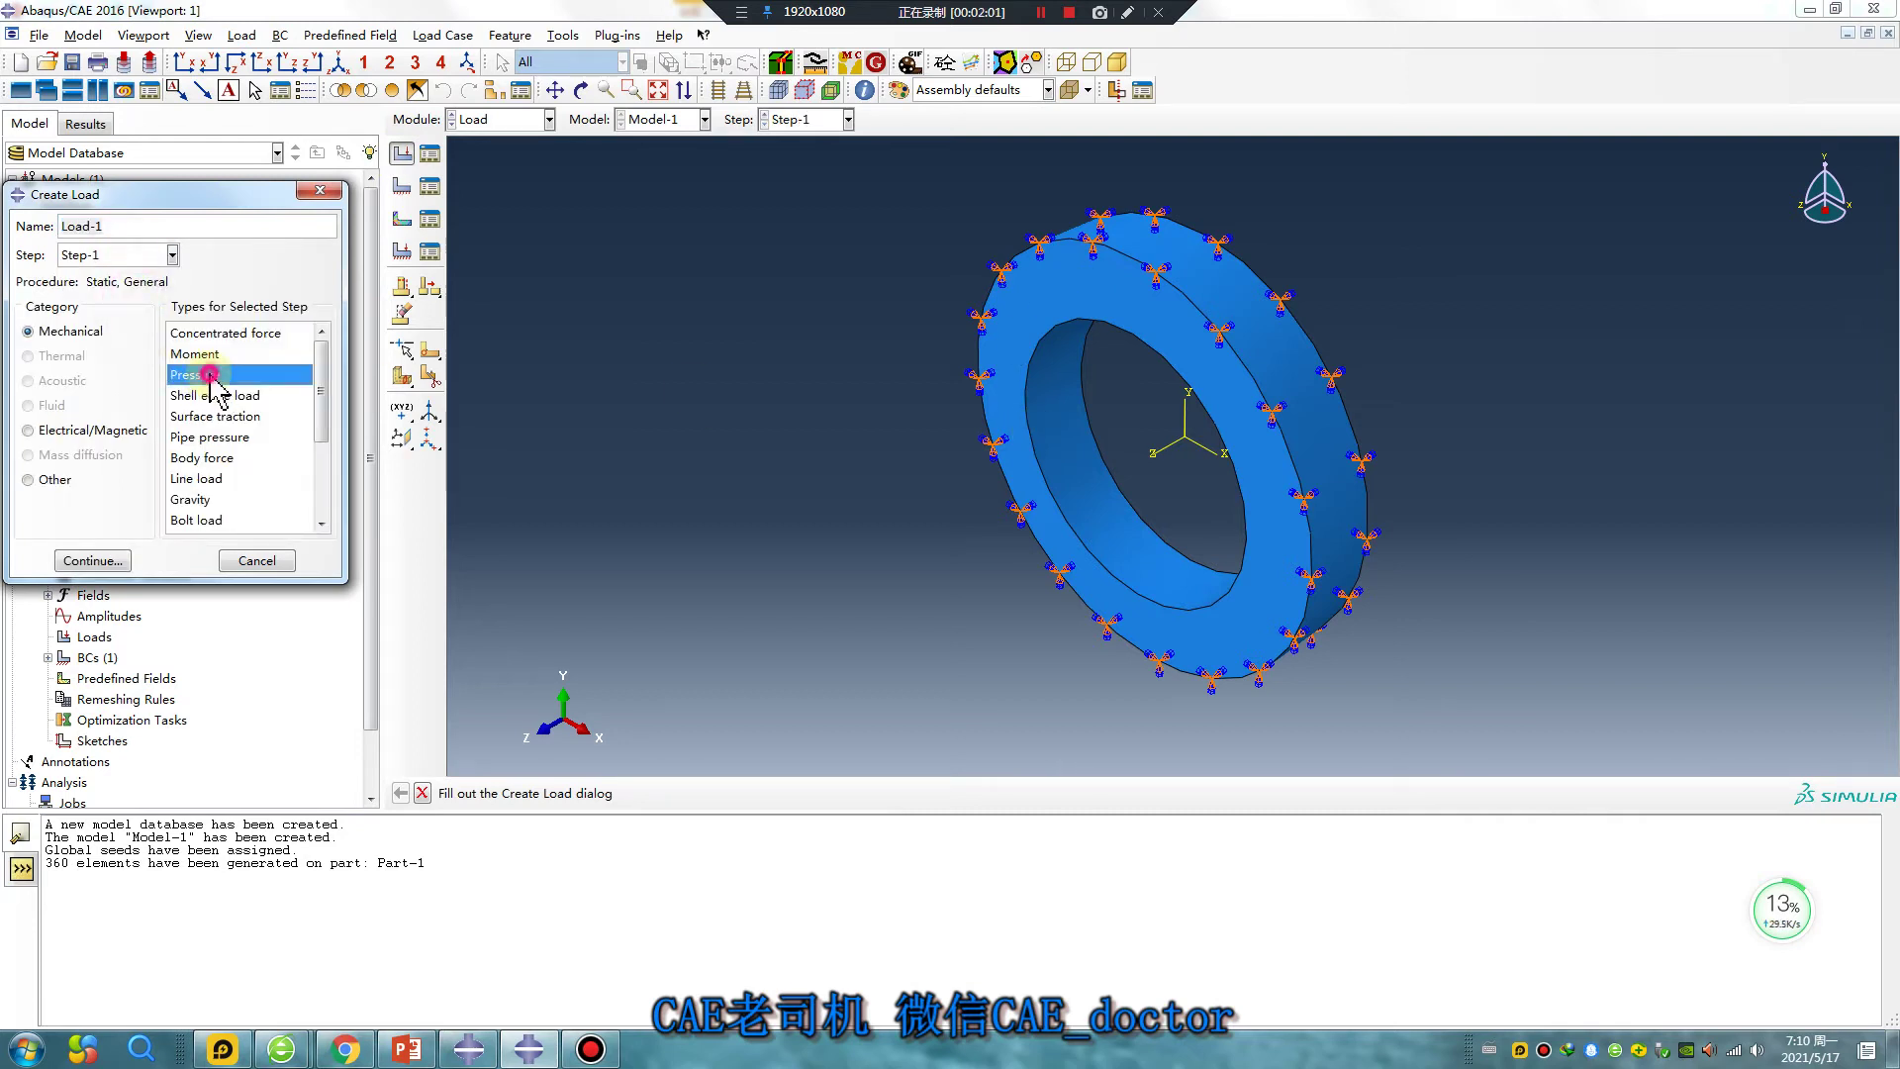
left_click(91, 560)
left_click(1001, 496)
middle_click(848, 564)
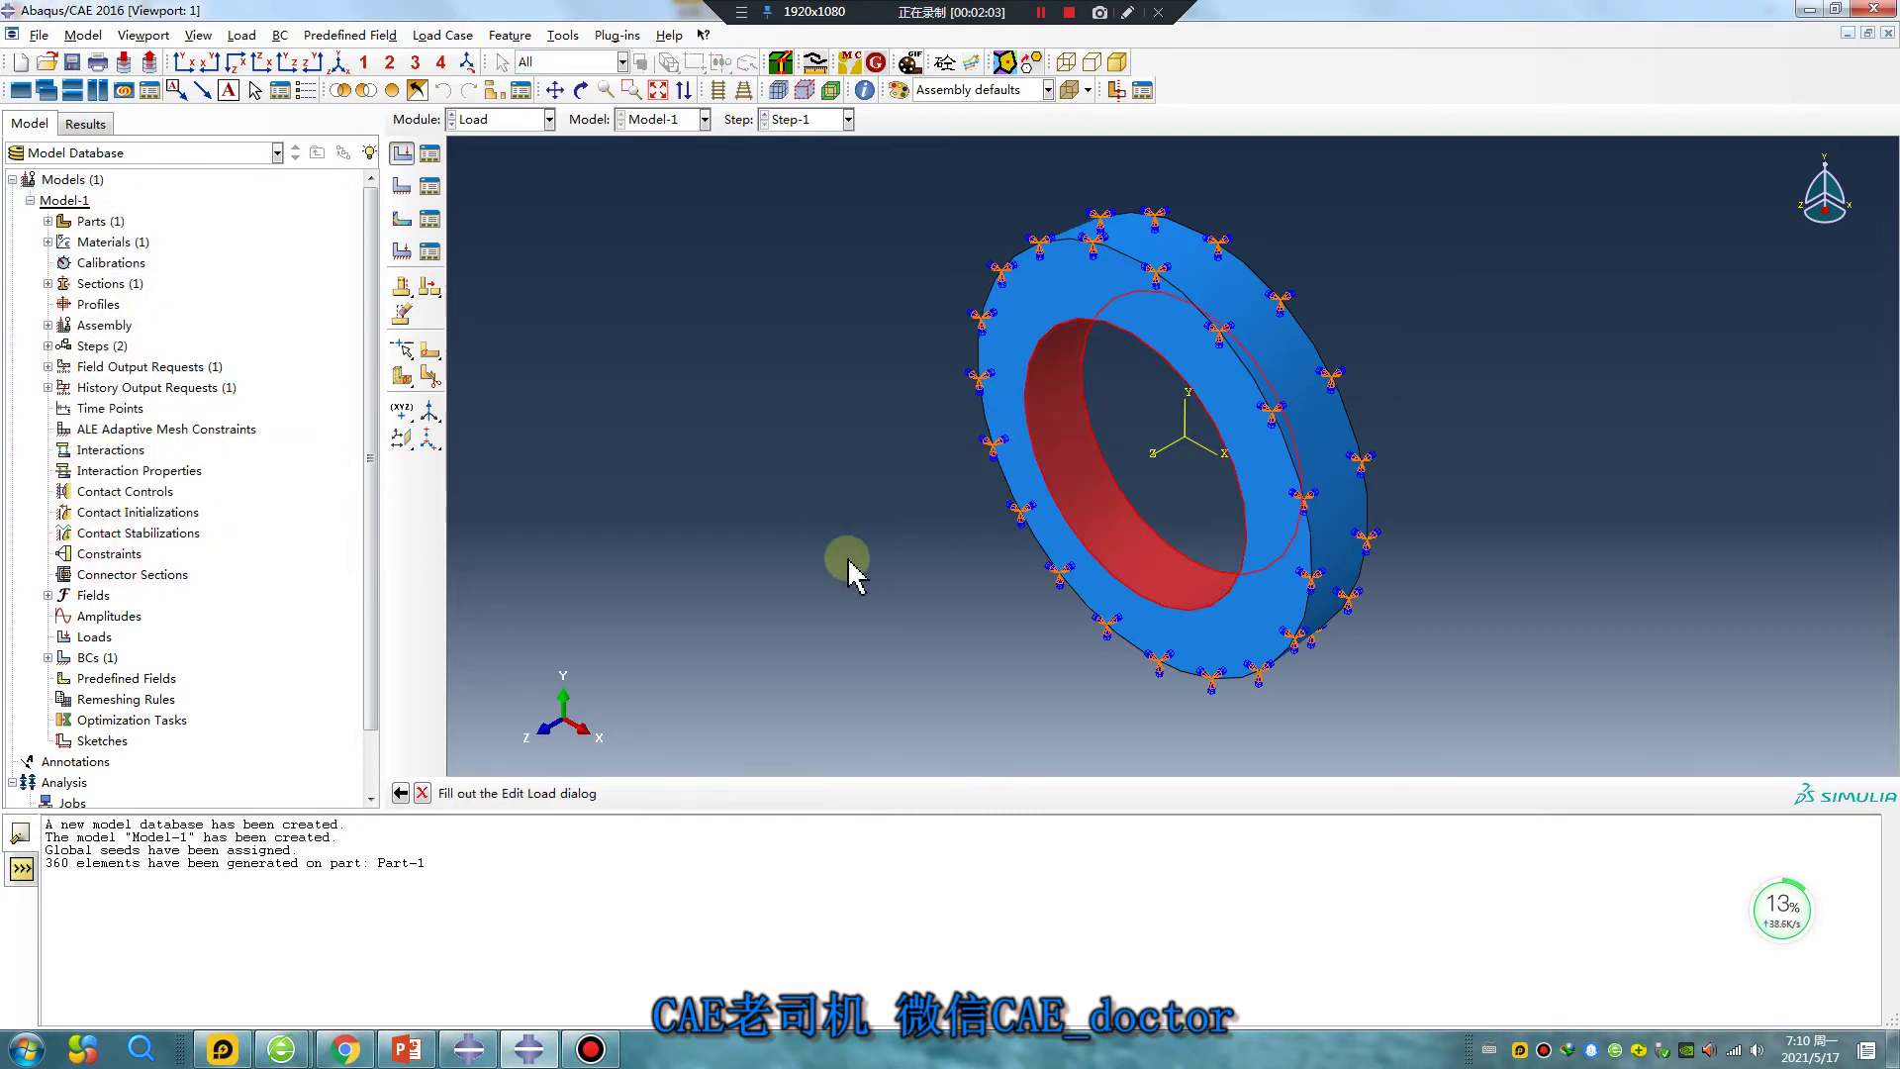
left_click(522, 754)
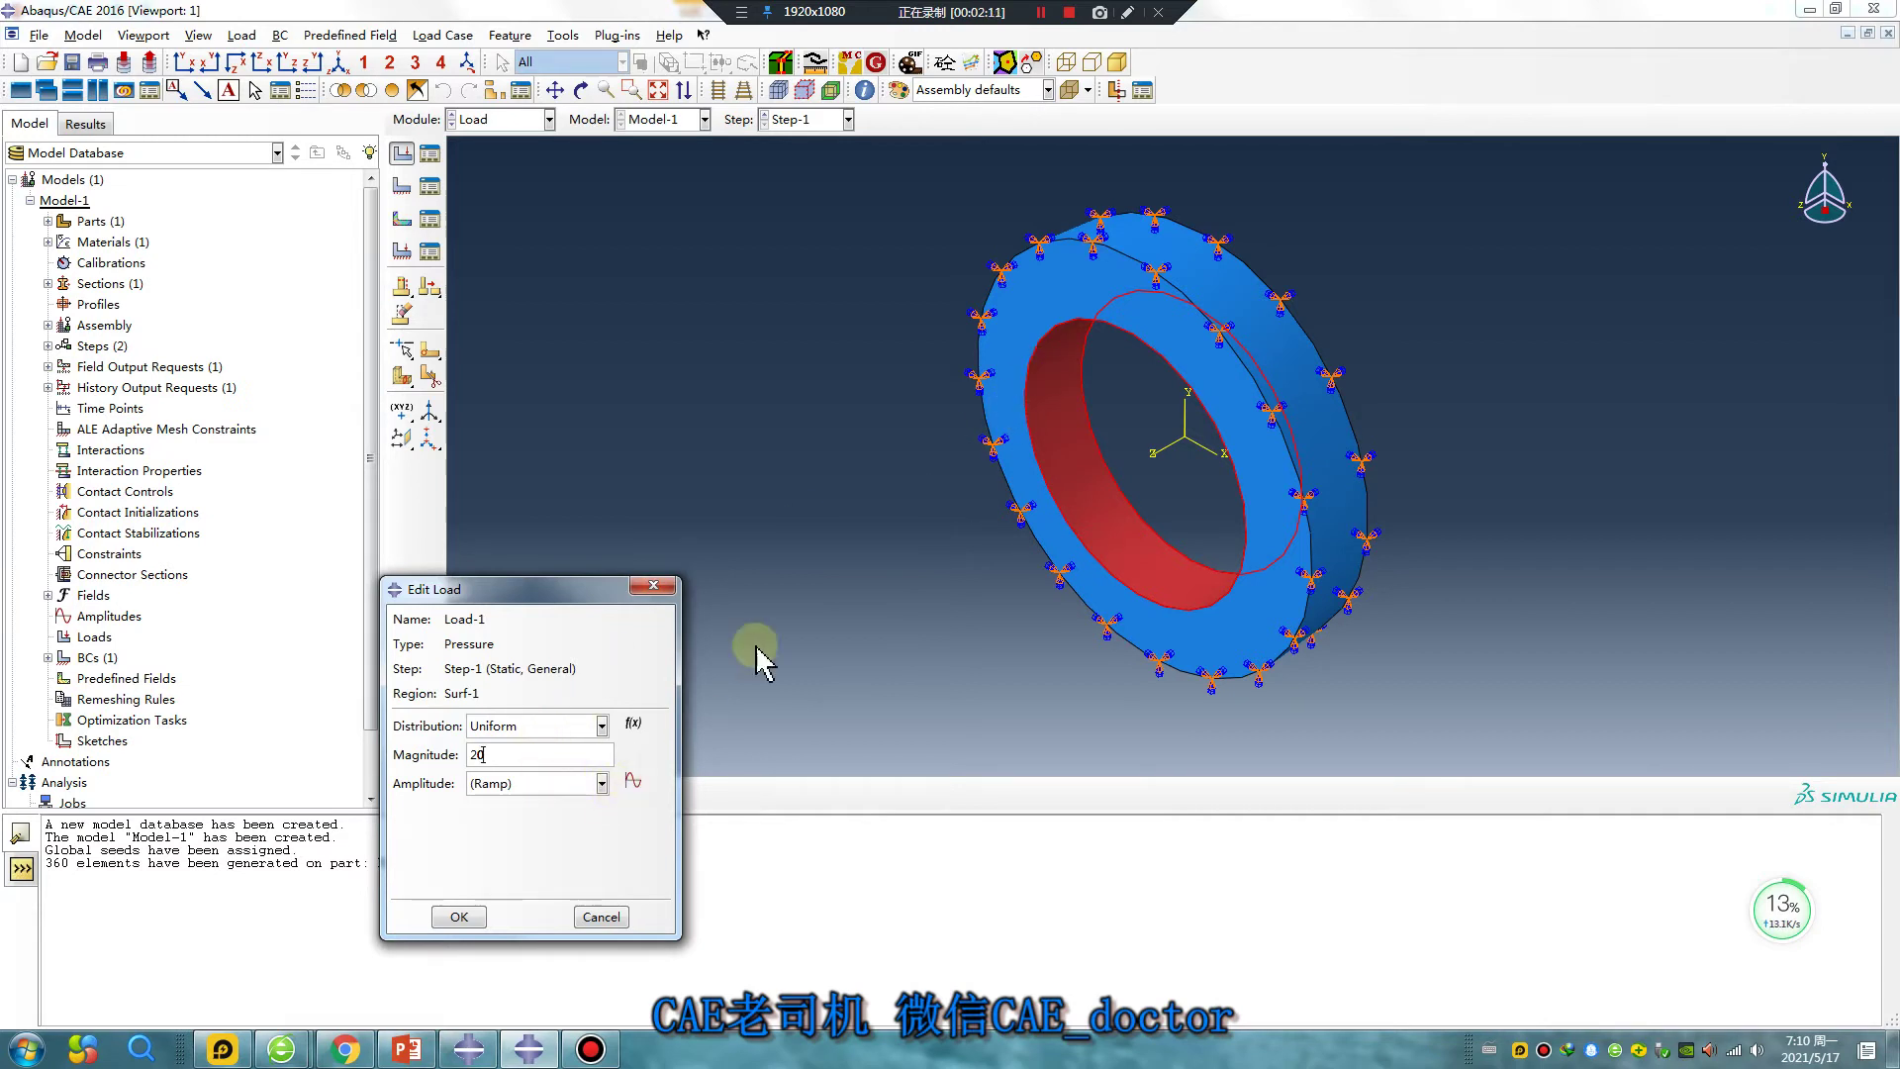
double_click(504, 756)
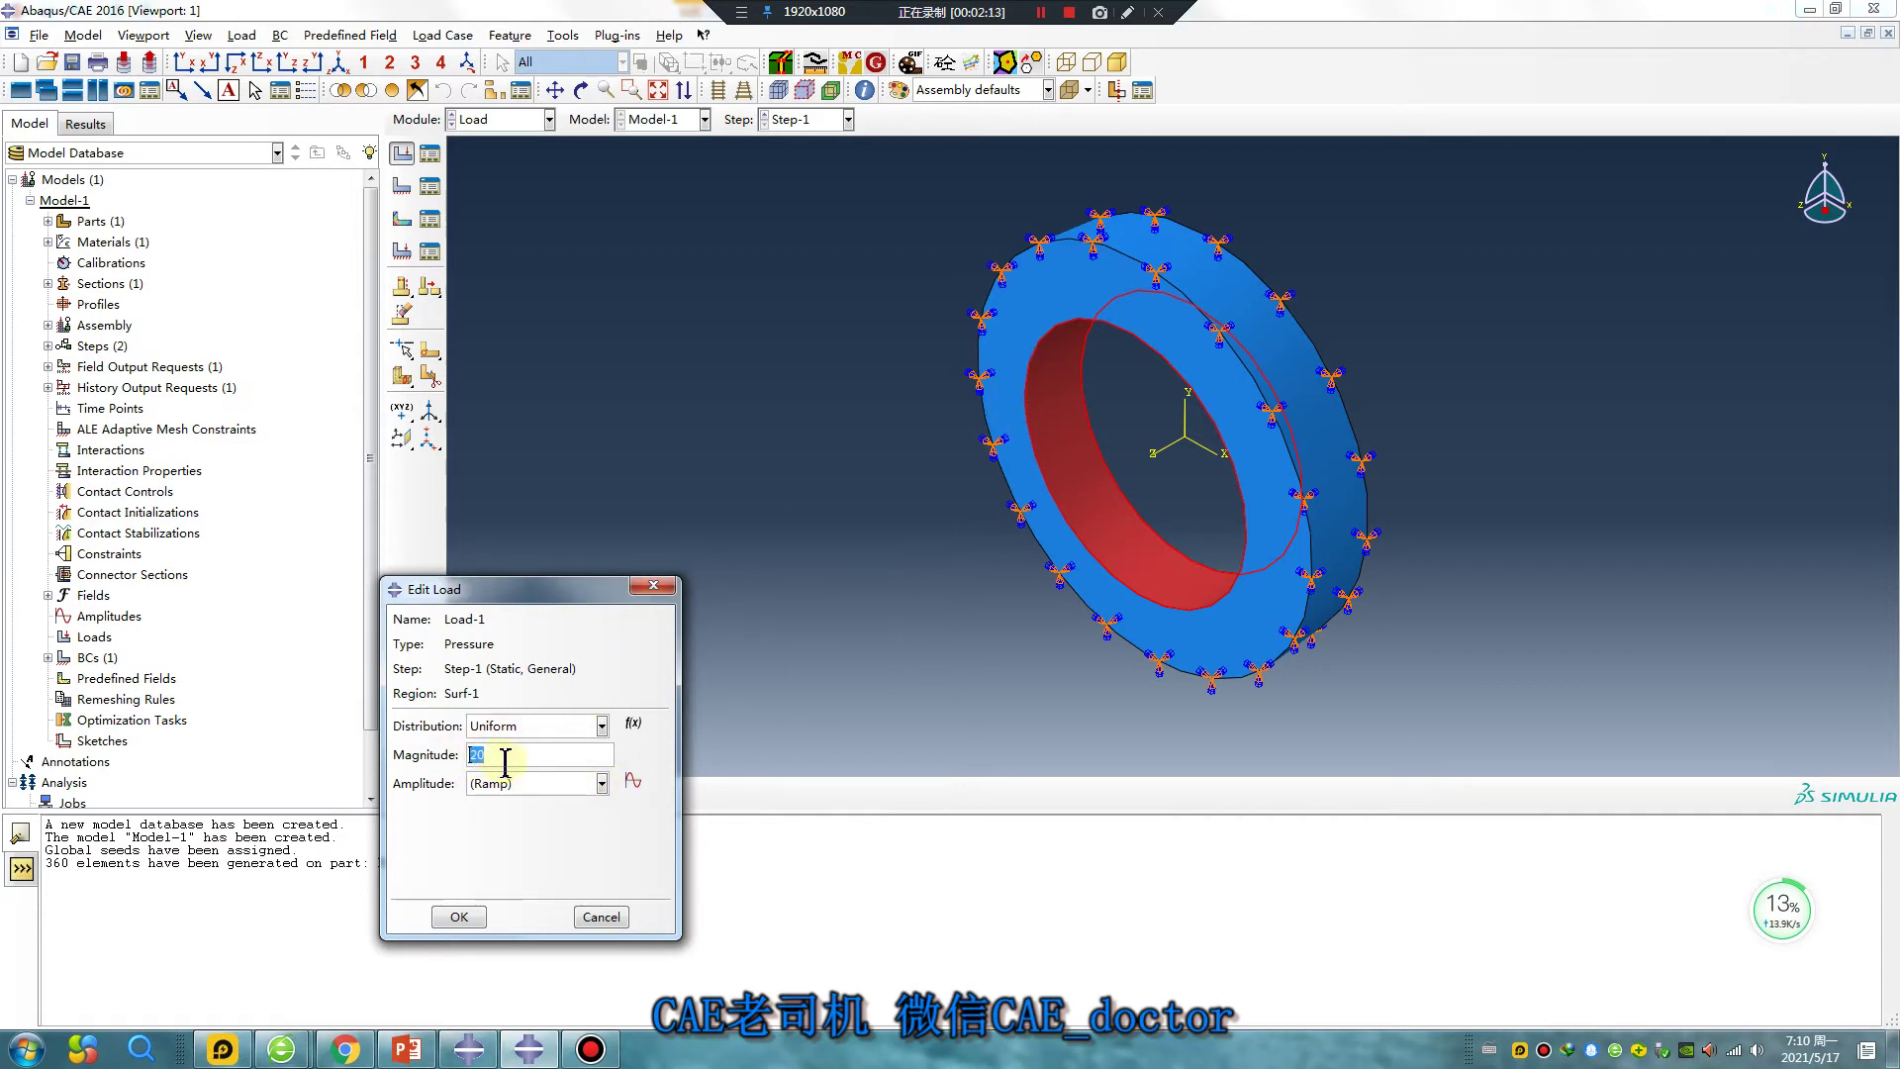
left_click(459, 916)
left_click(513, 120)
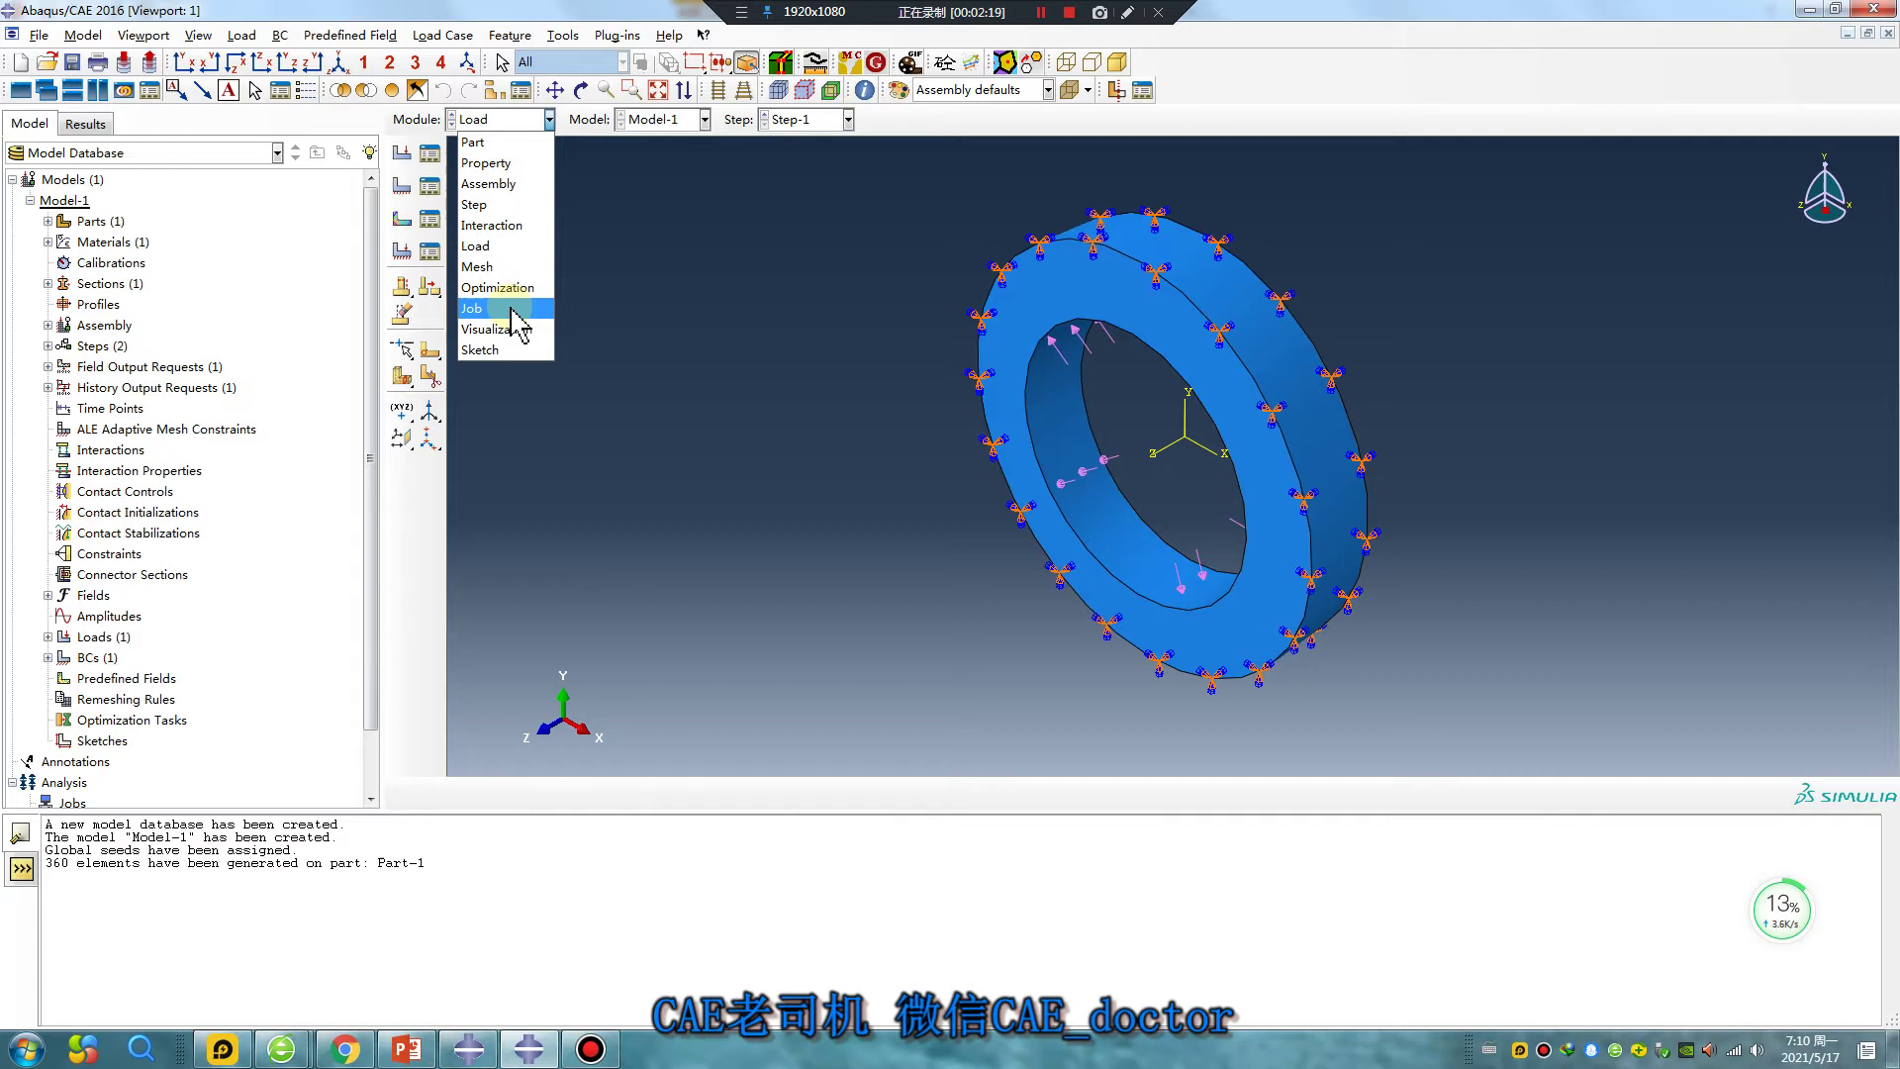
left_click(513, 309)
- Create analysis Job-1 with default settings
left_click(401, 154)
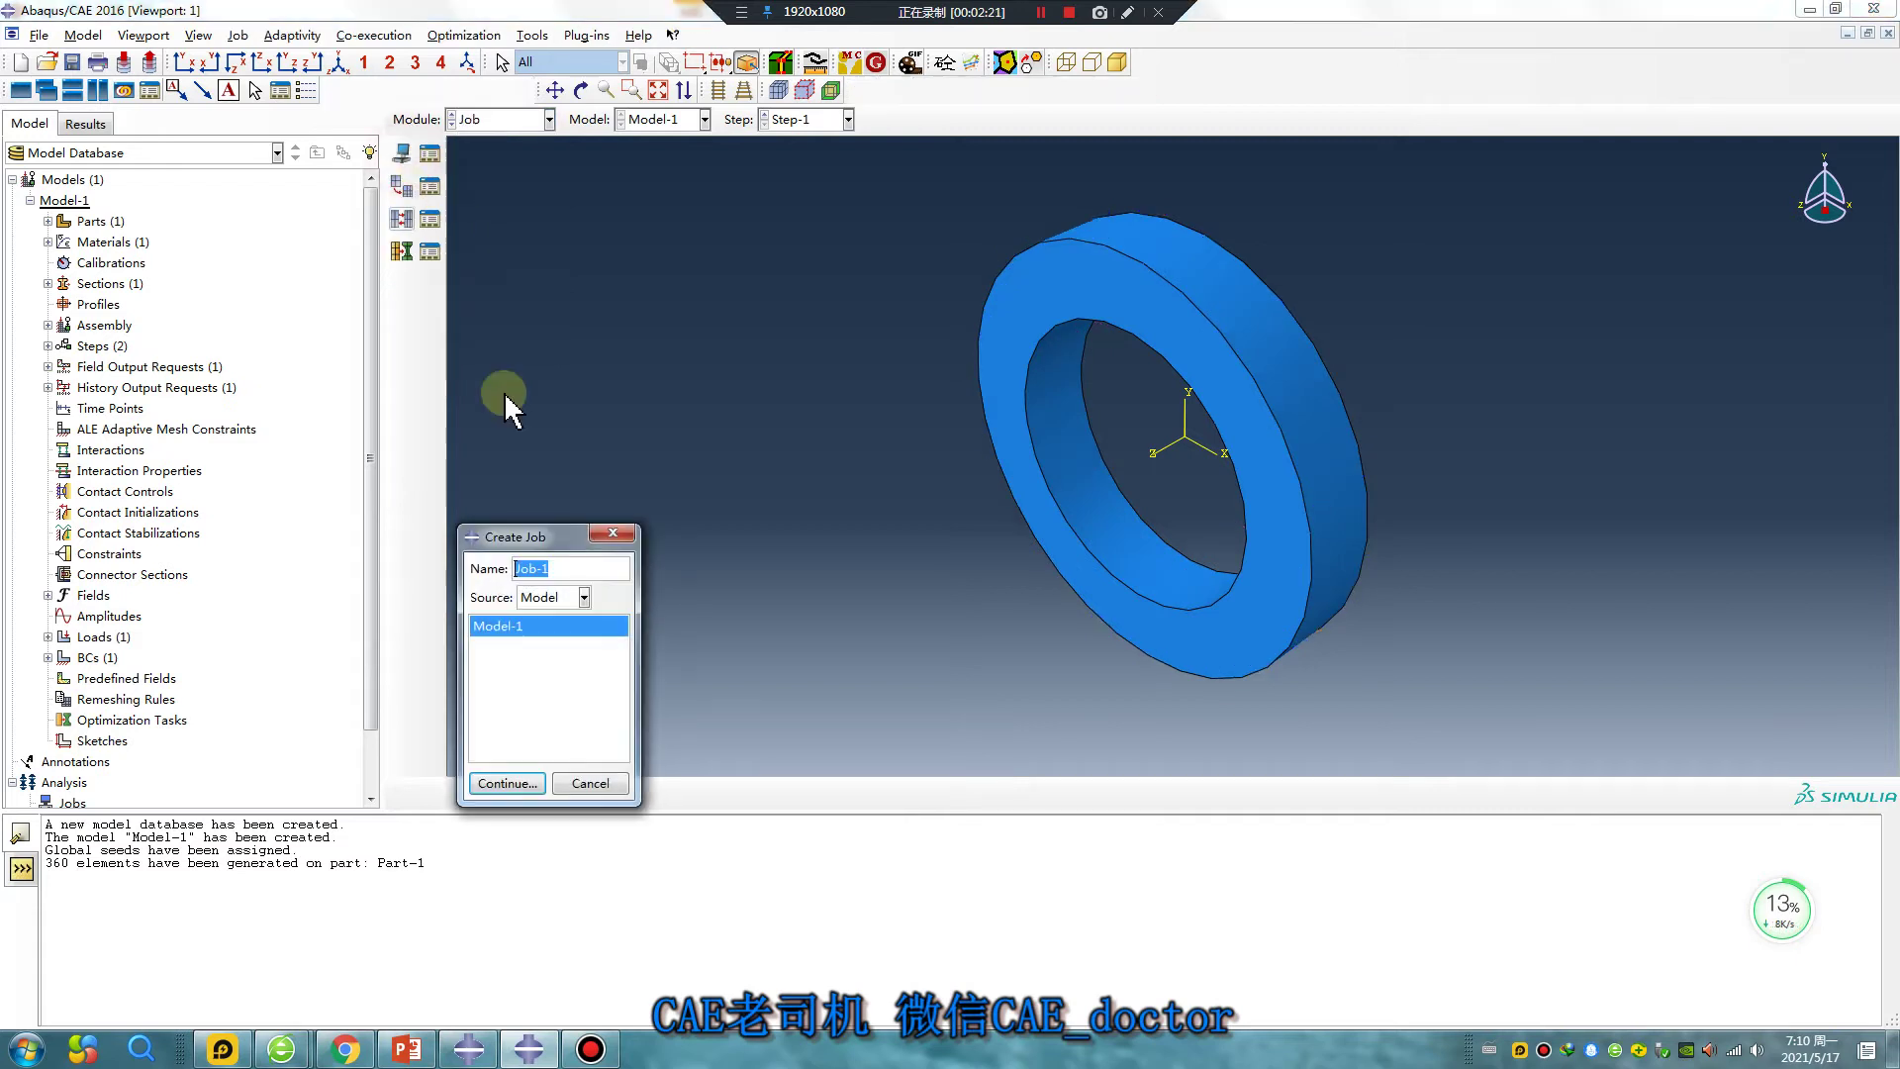
left_click(510, 780)
left_click(682, 631)
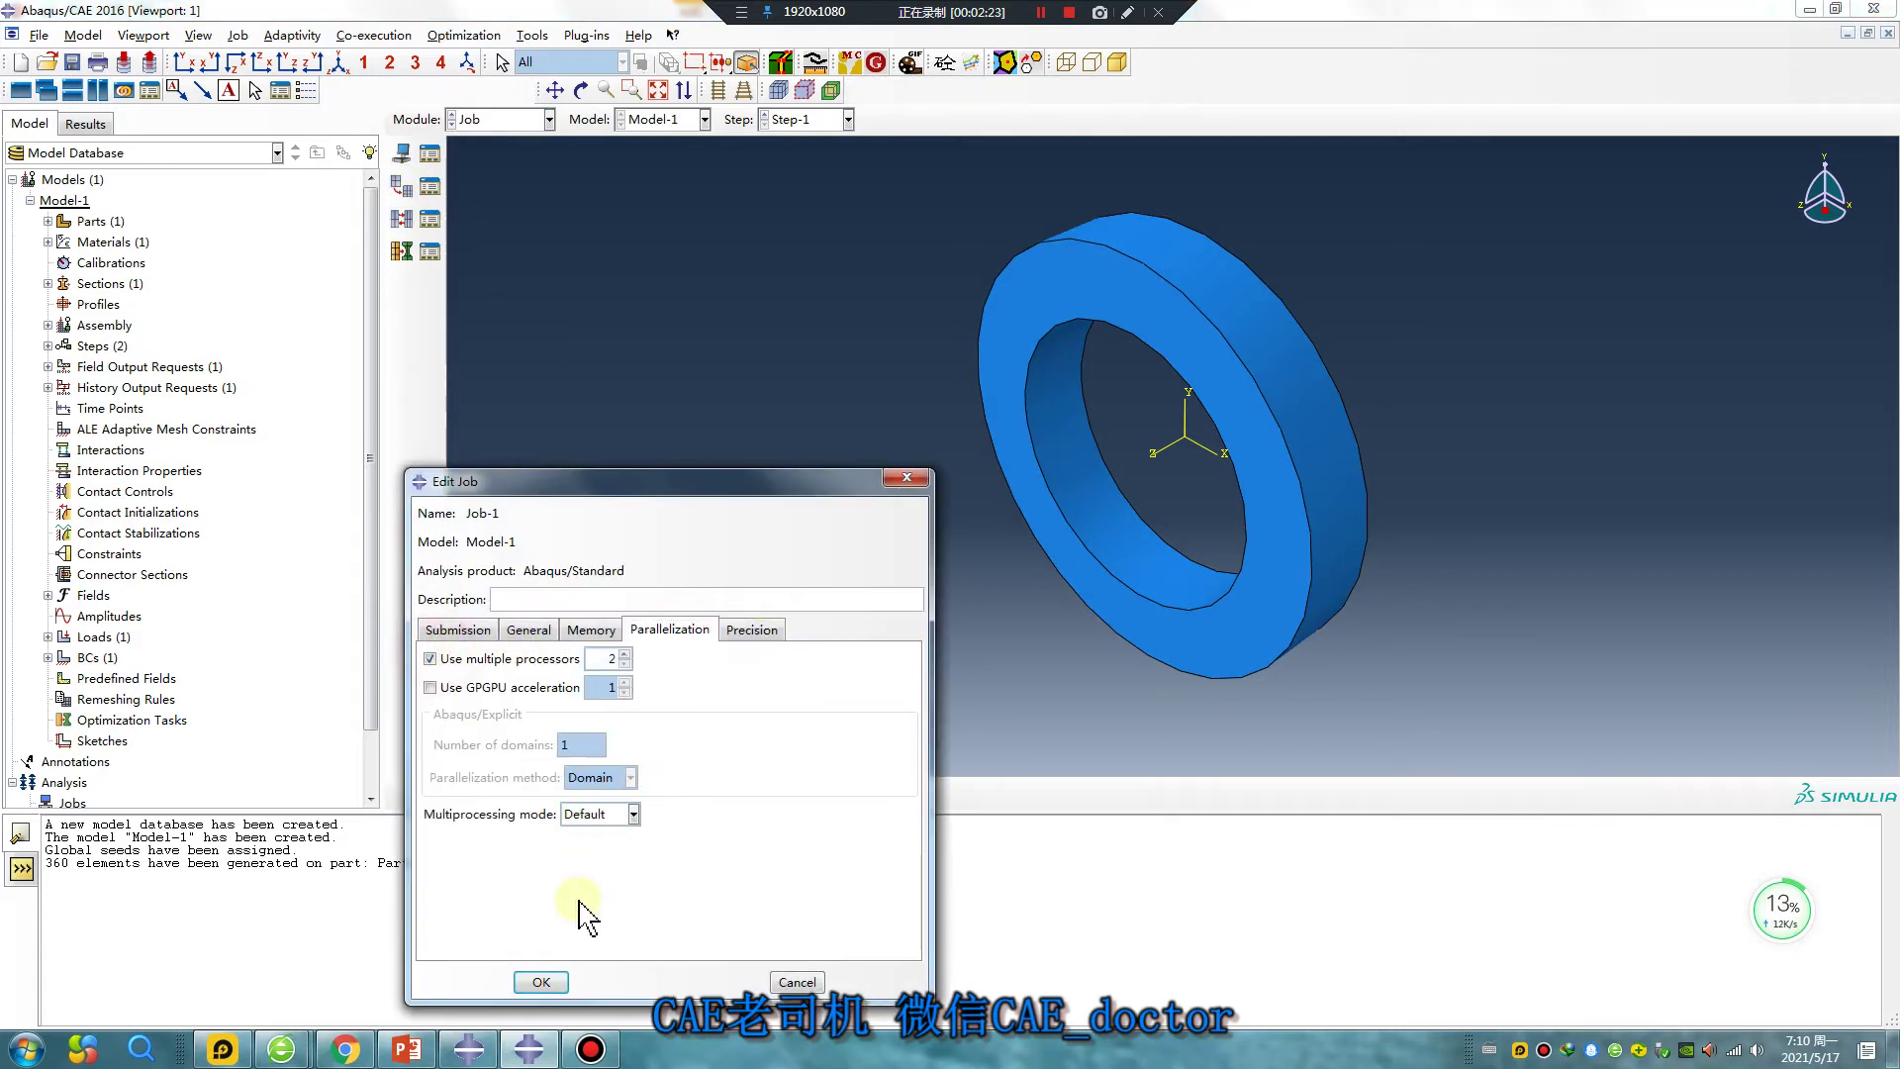
left_click(541, 981)
- Submit Job-1 and, once complete, plot Mises stress contours on the deformed shape
left_click(430, 153)
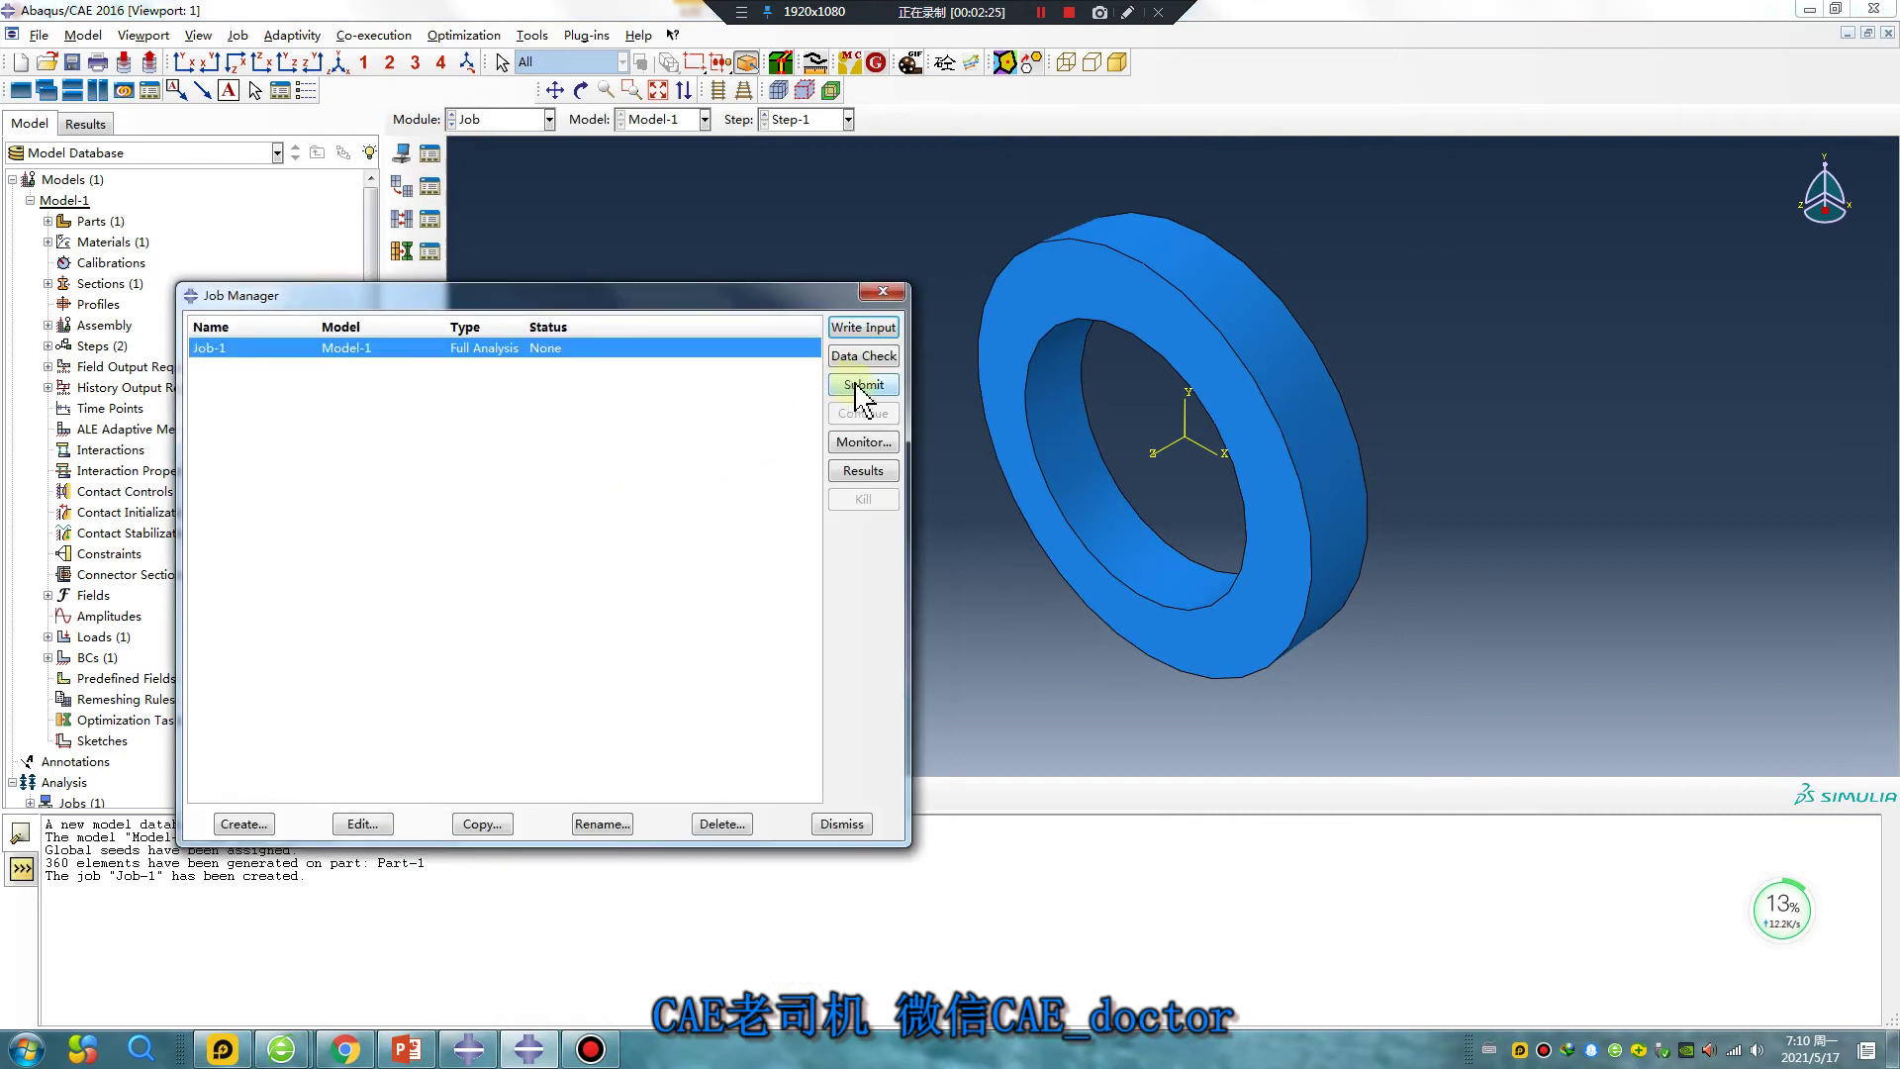
left_click(856, 385)
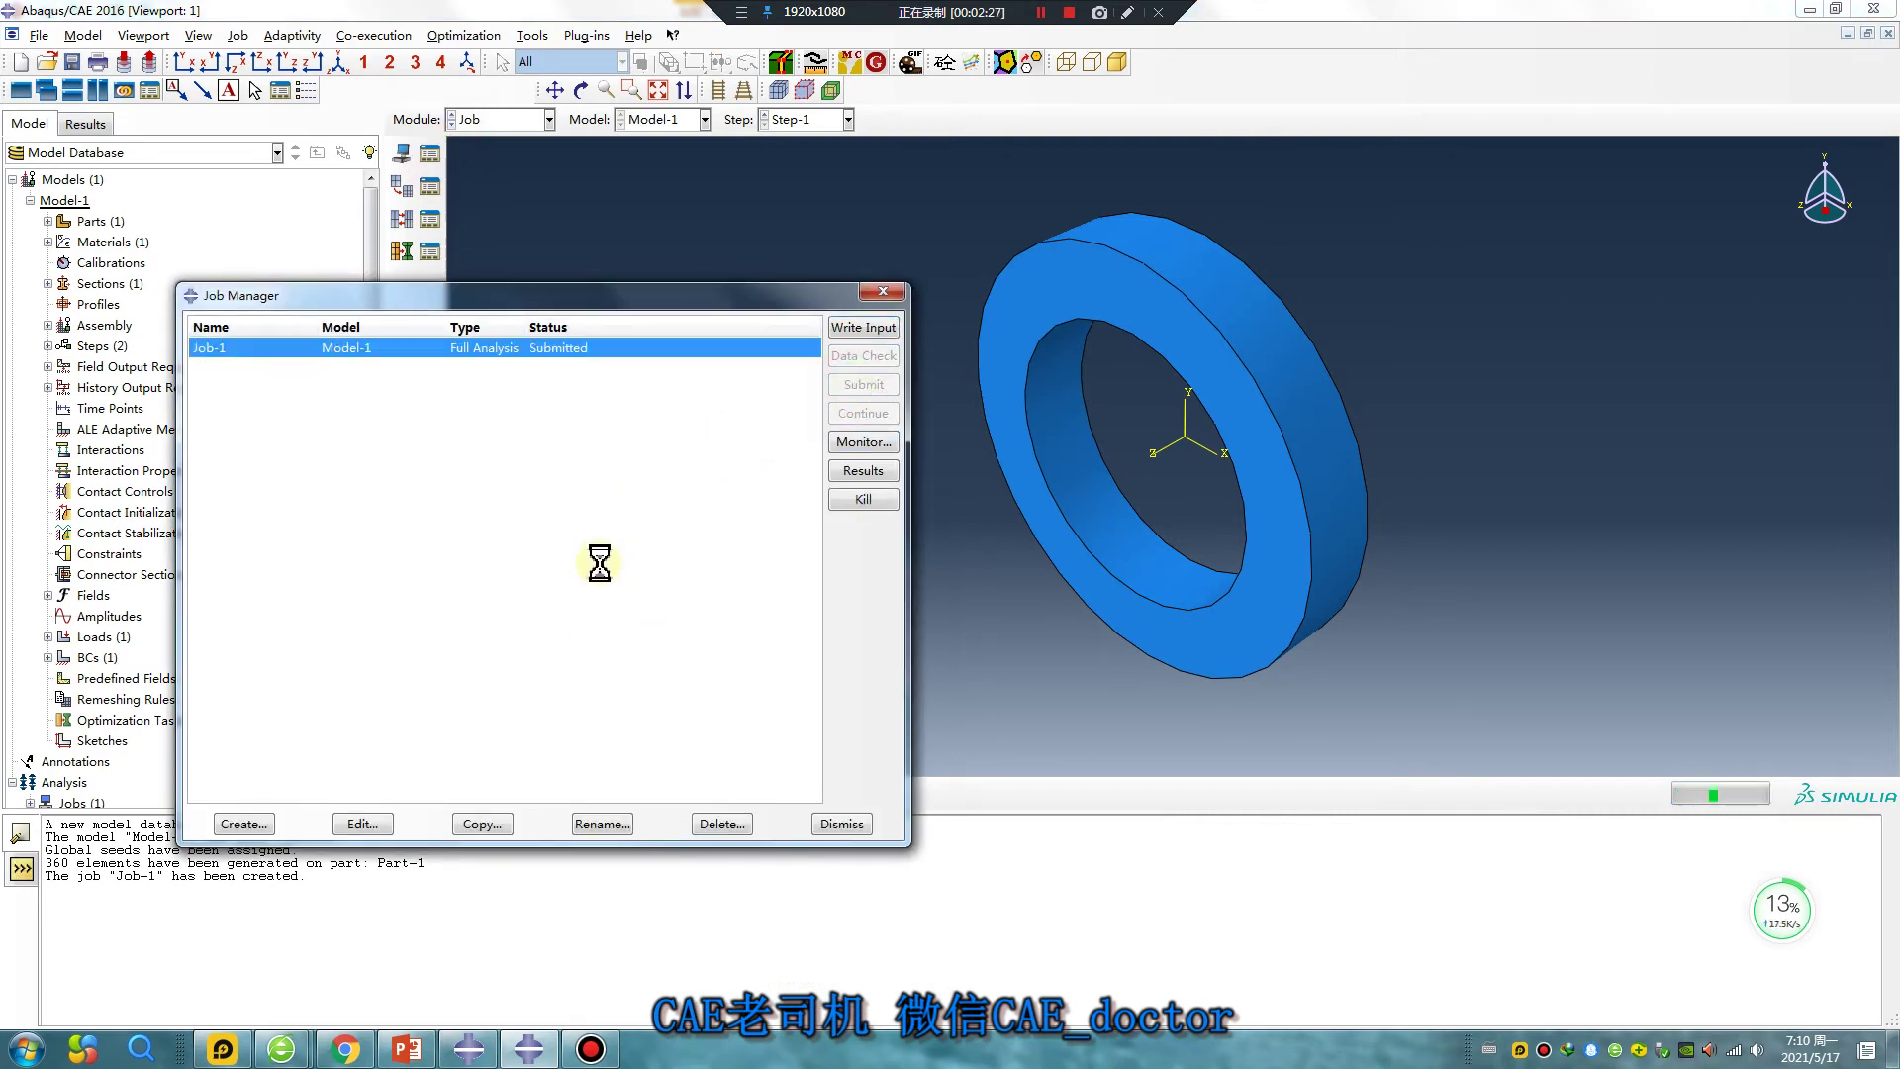
left_click(1041, 12)
left_click(863, 471)
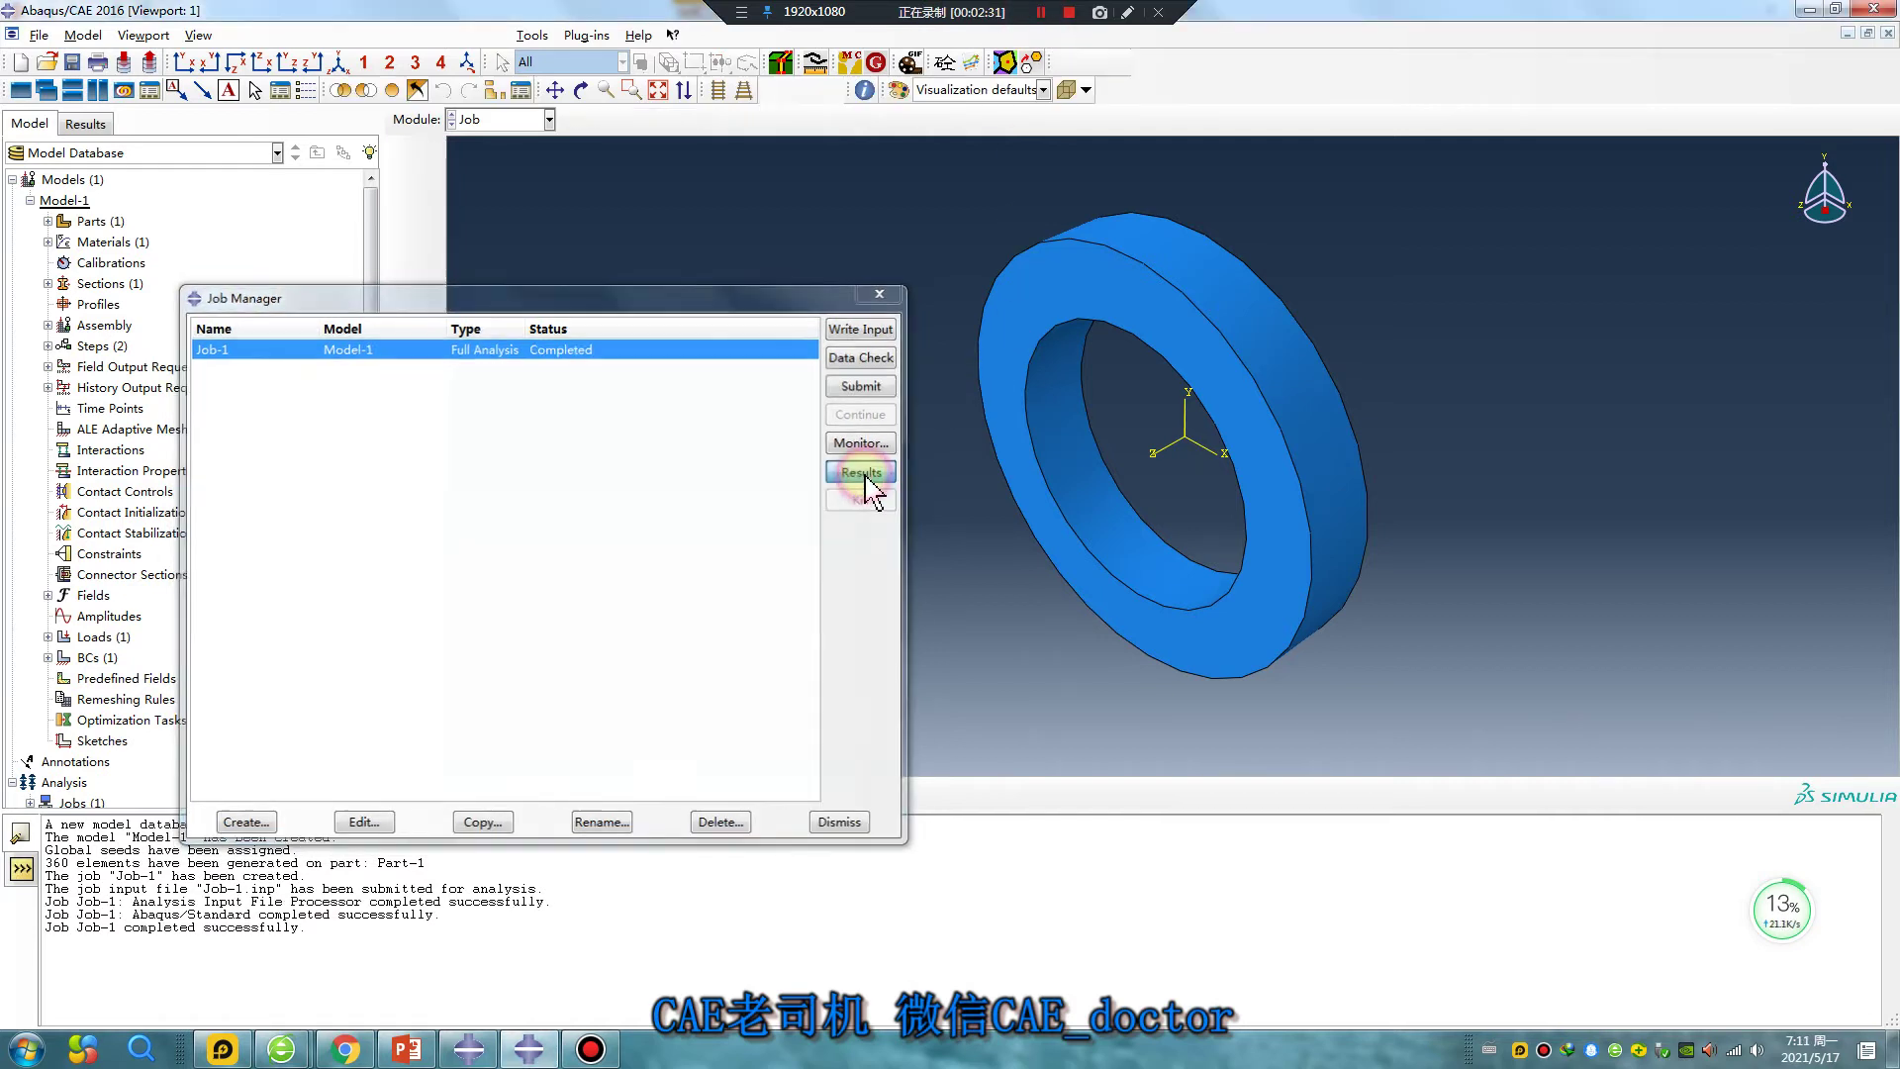
left_click(401, 245)
- Rotate and zoom the Mises plot to face the ring, briefly showing the PowerPoint title slide
left_click_drag(996, 530, 1191, 592, "ctrl+alt")
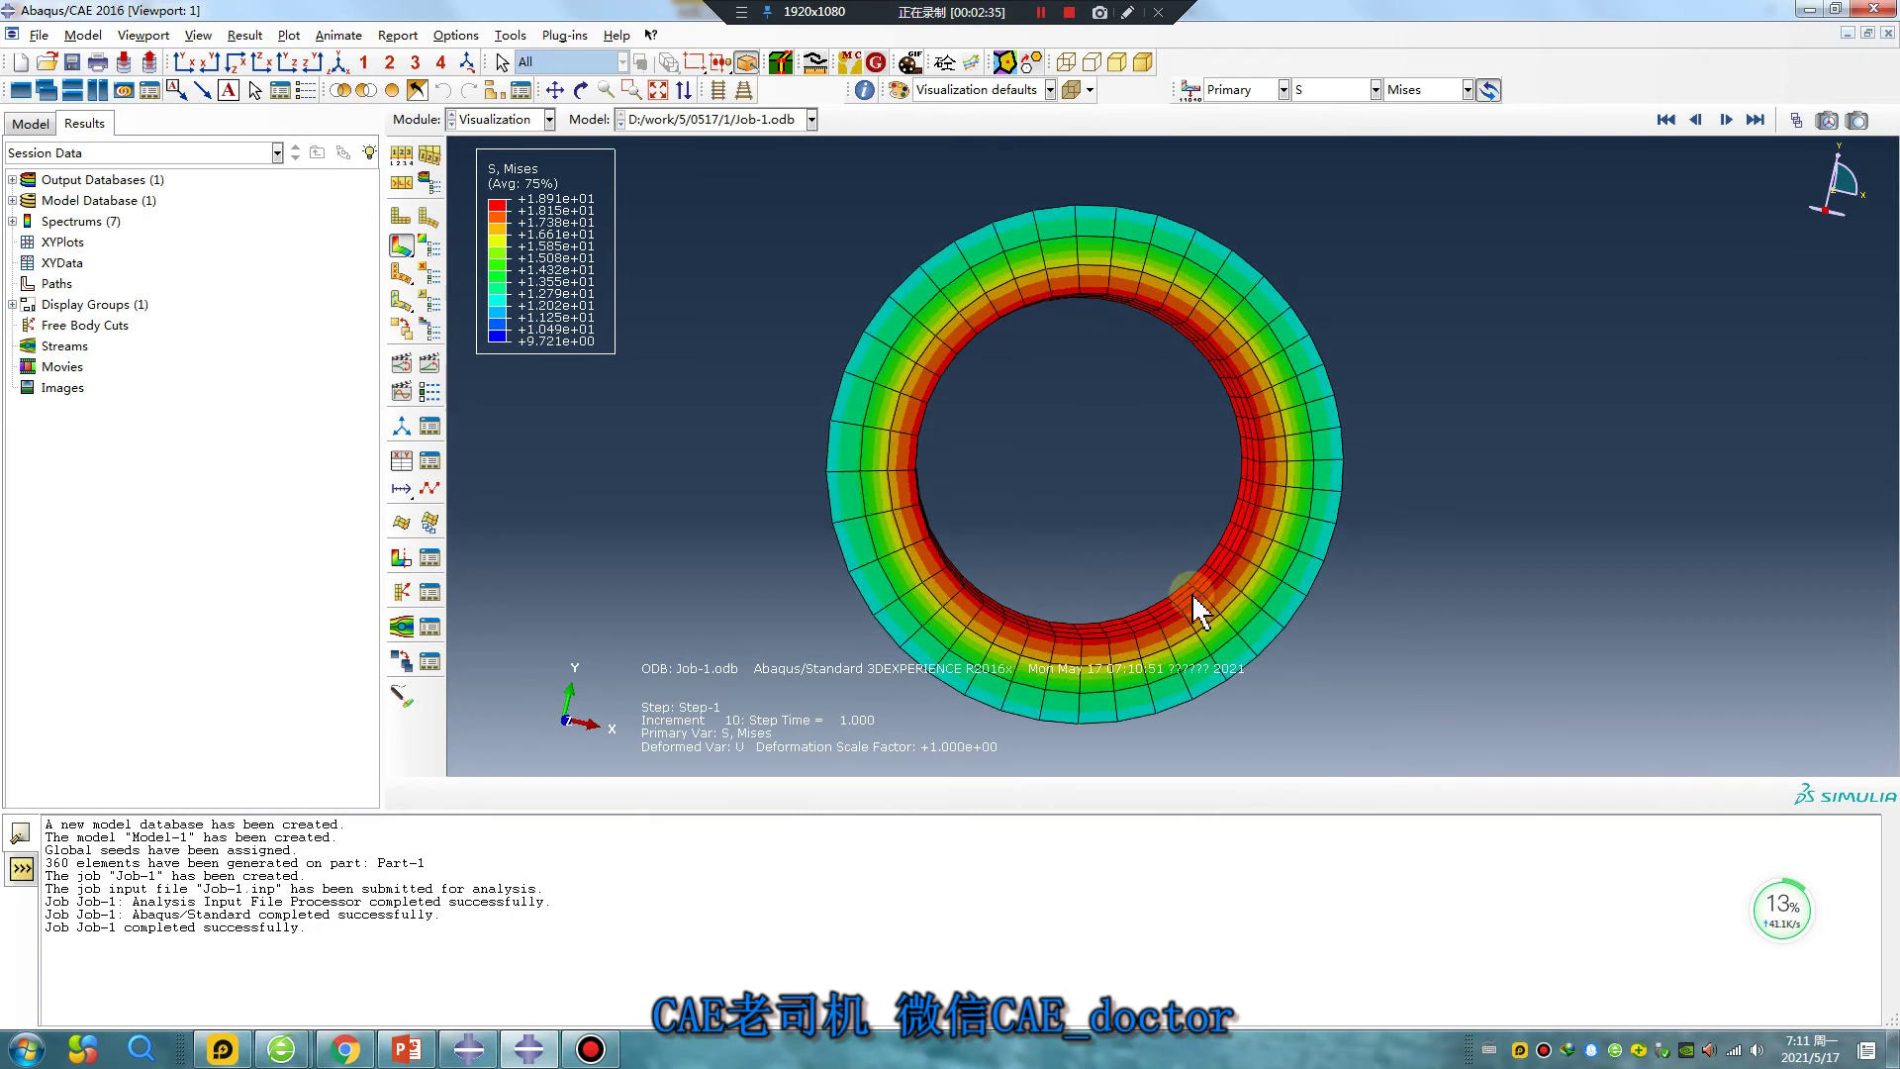
right_click_drag(909, 641, 944, 584, "ctrl+alt")
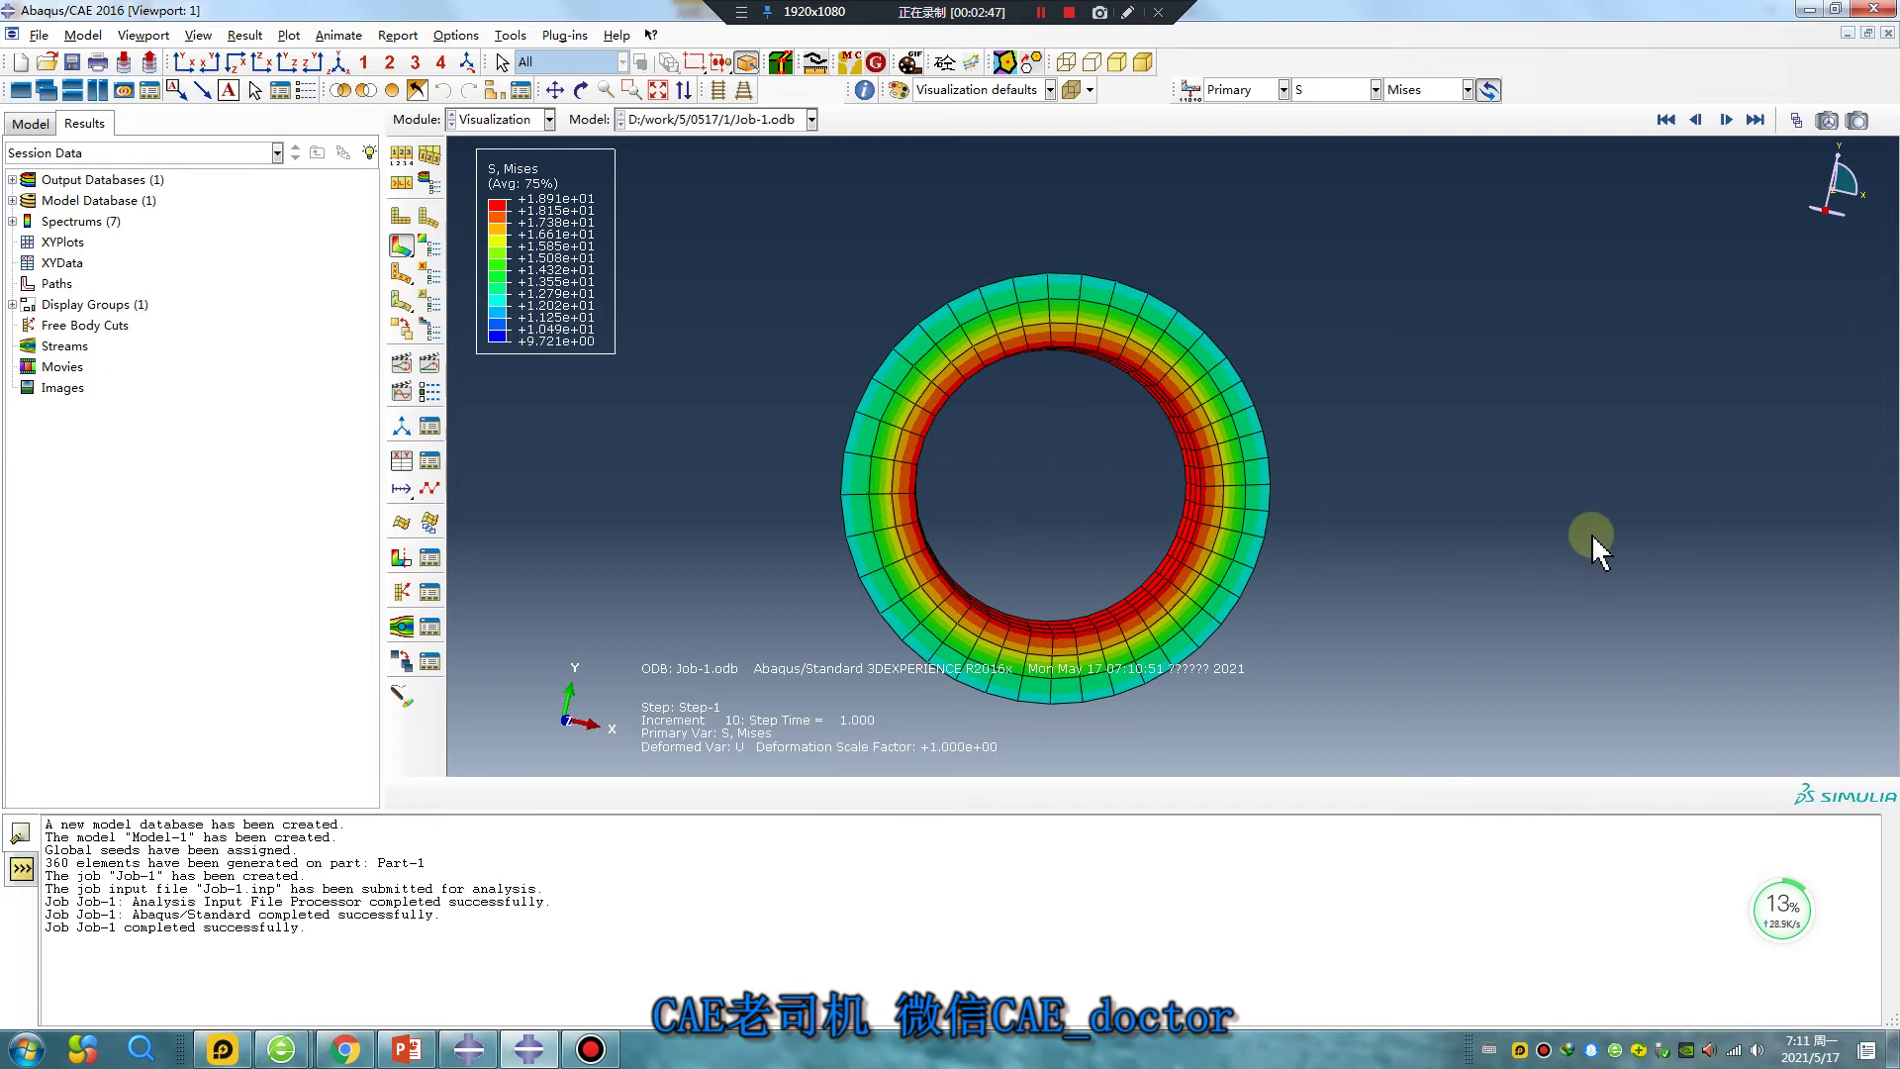
left_click(403, 1049)
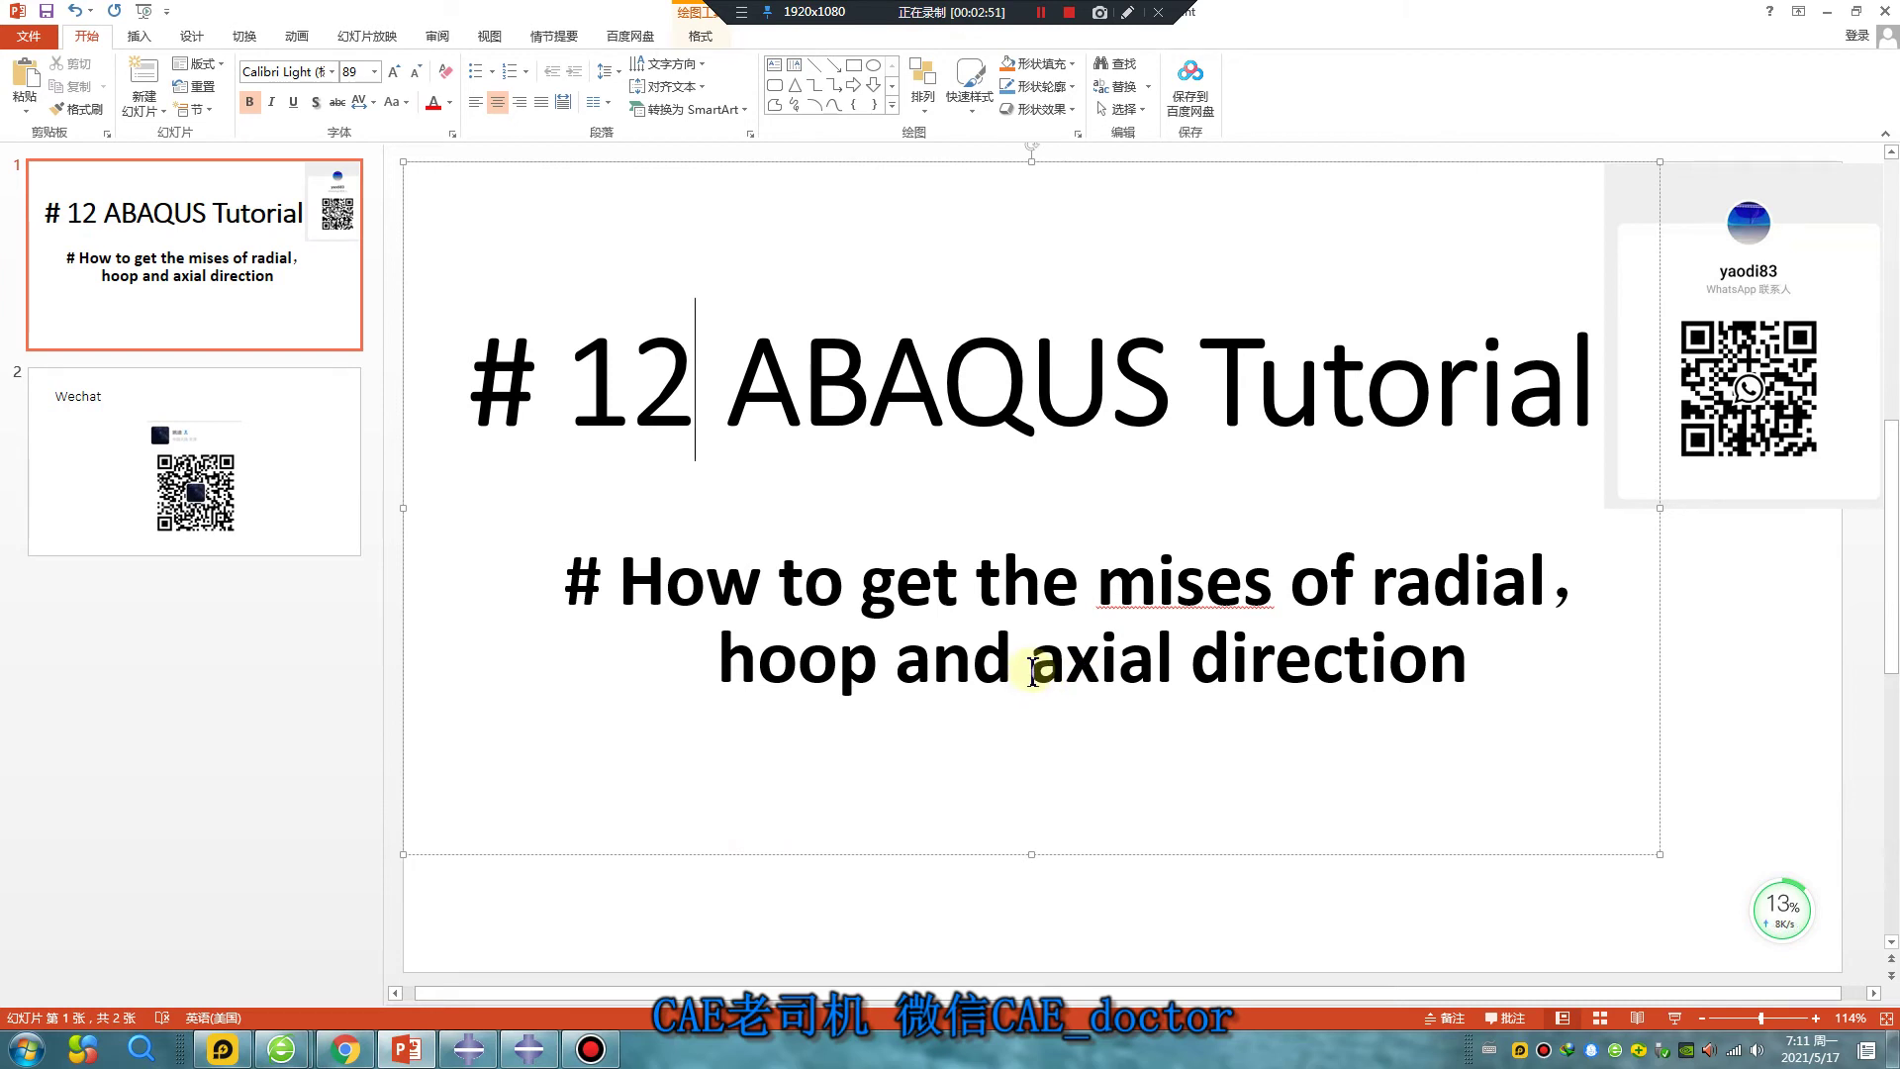
left_click(1823, 12)
- Create cylindrical CSYS-1 from three nodes on the ring's outer edge circle
left_click(511, 36)
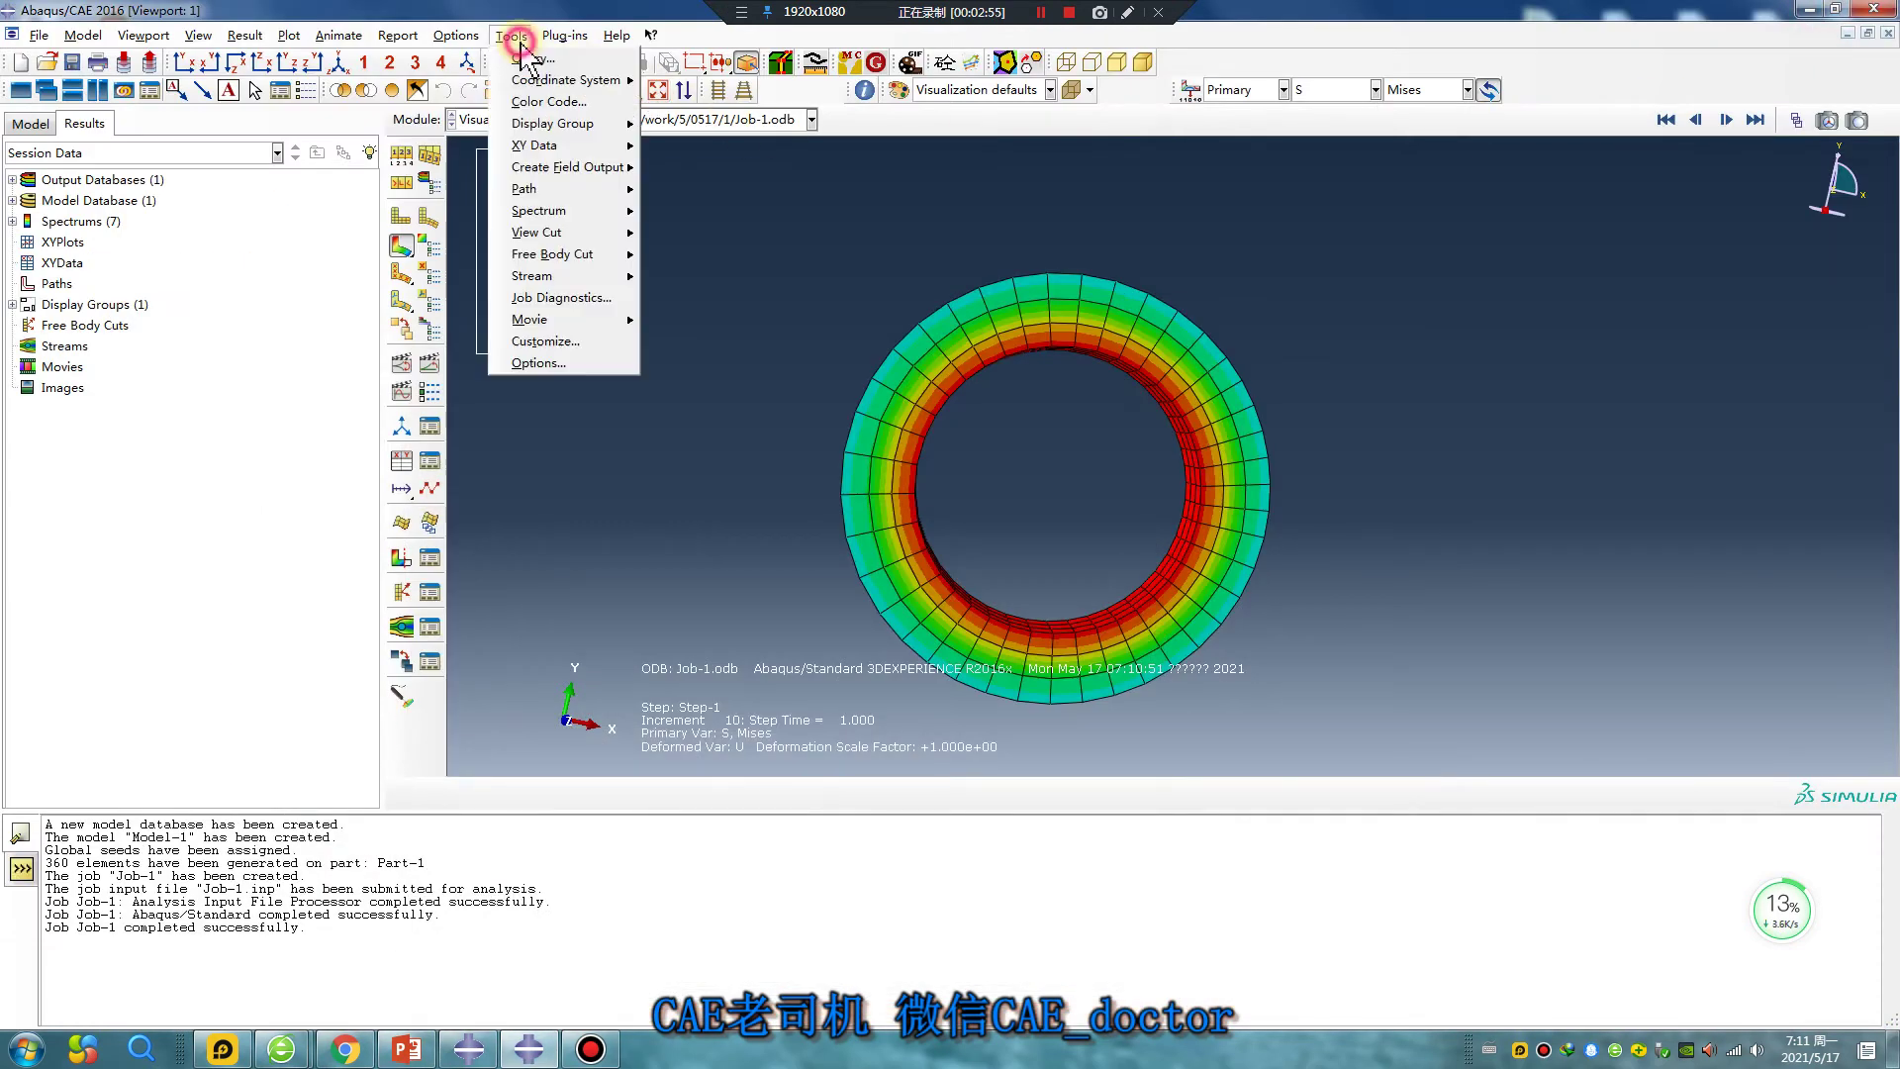
mouse_move(554, 87)
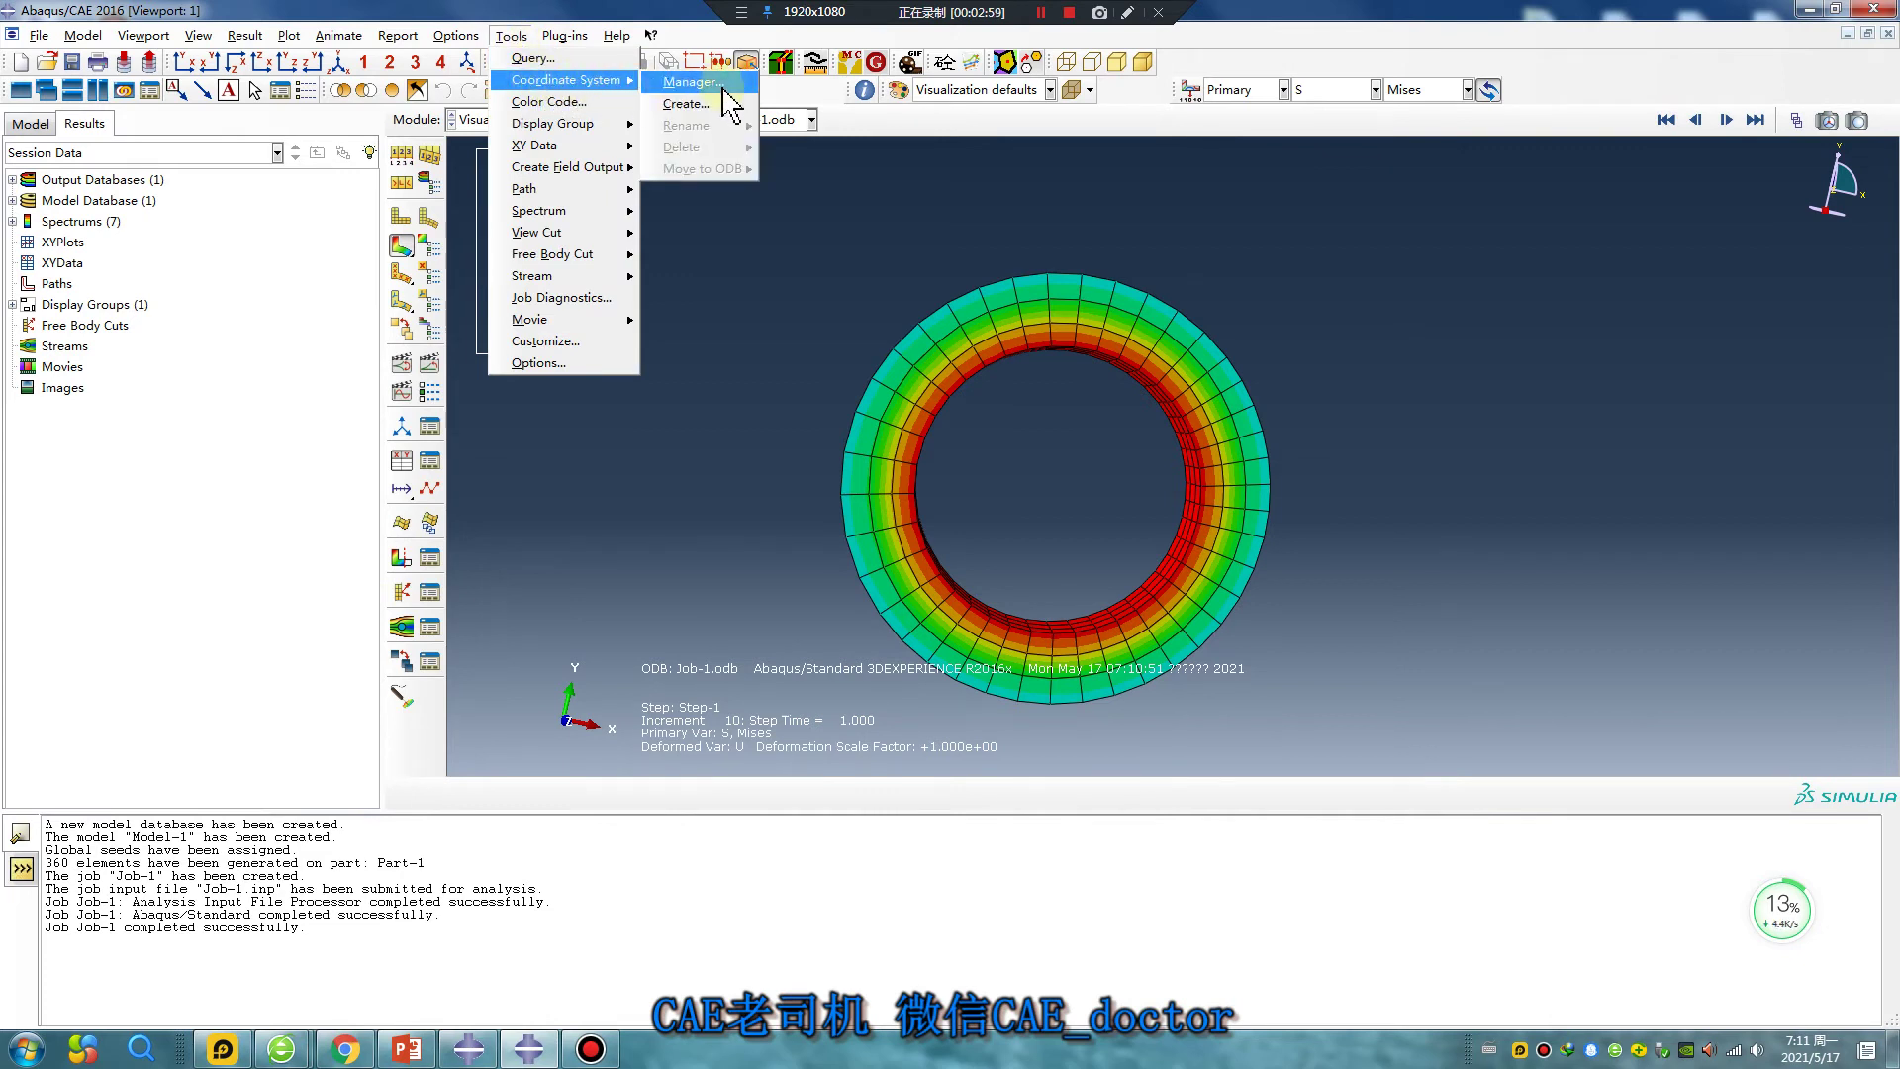
left_click(693, 104)
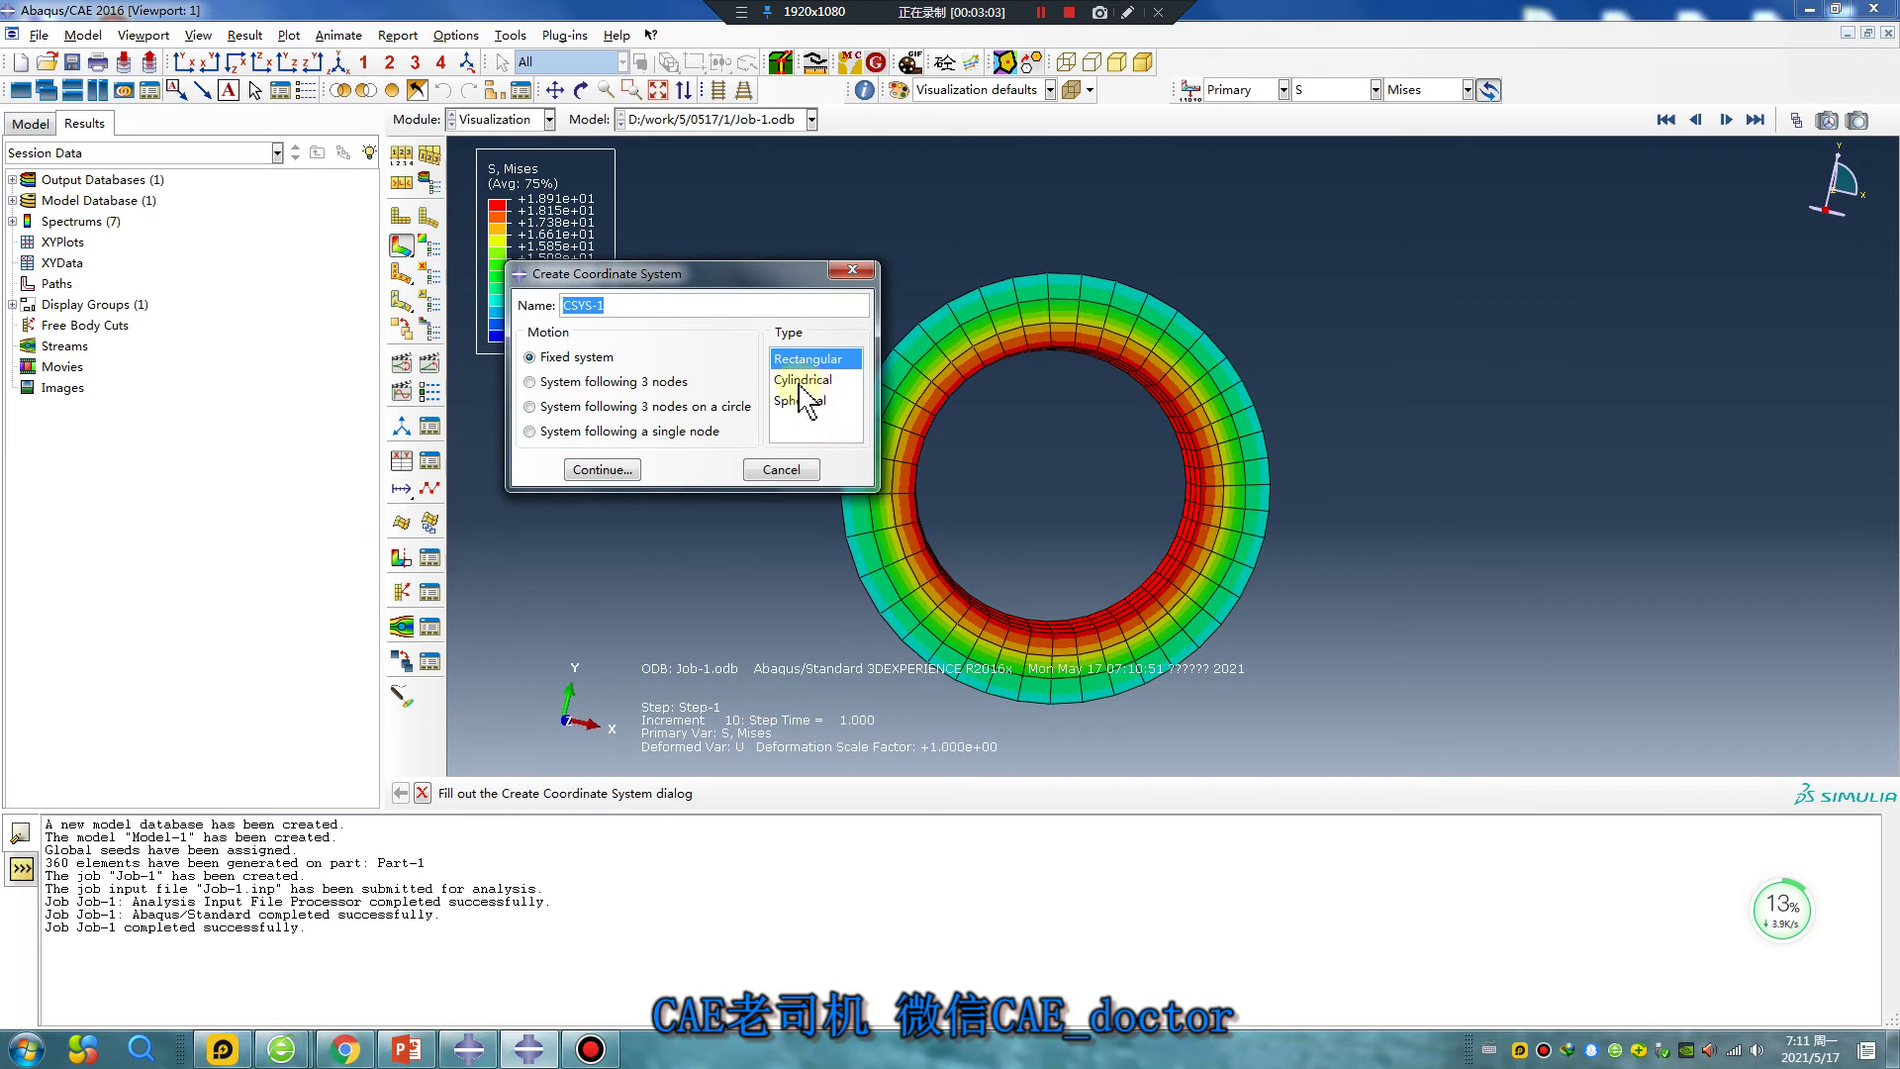
left_click(801, 382)
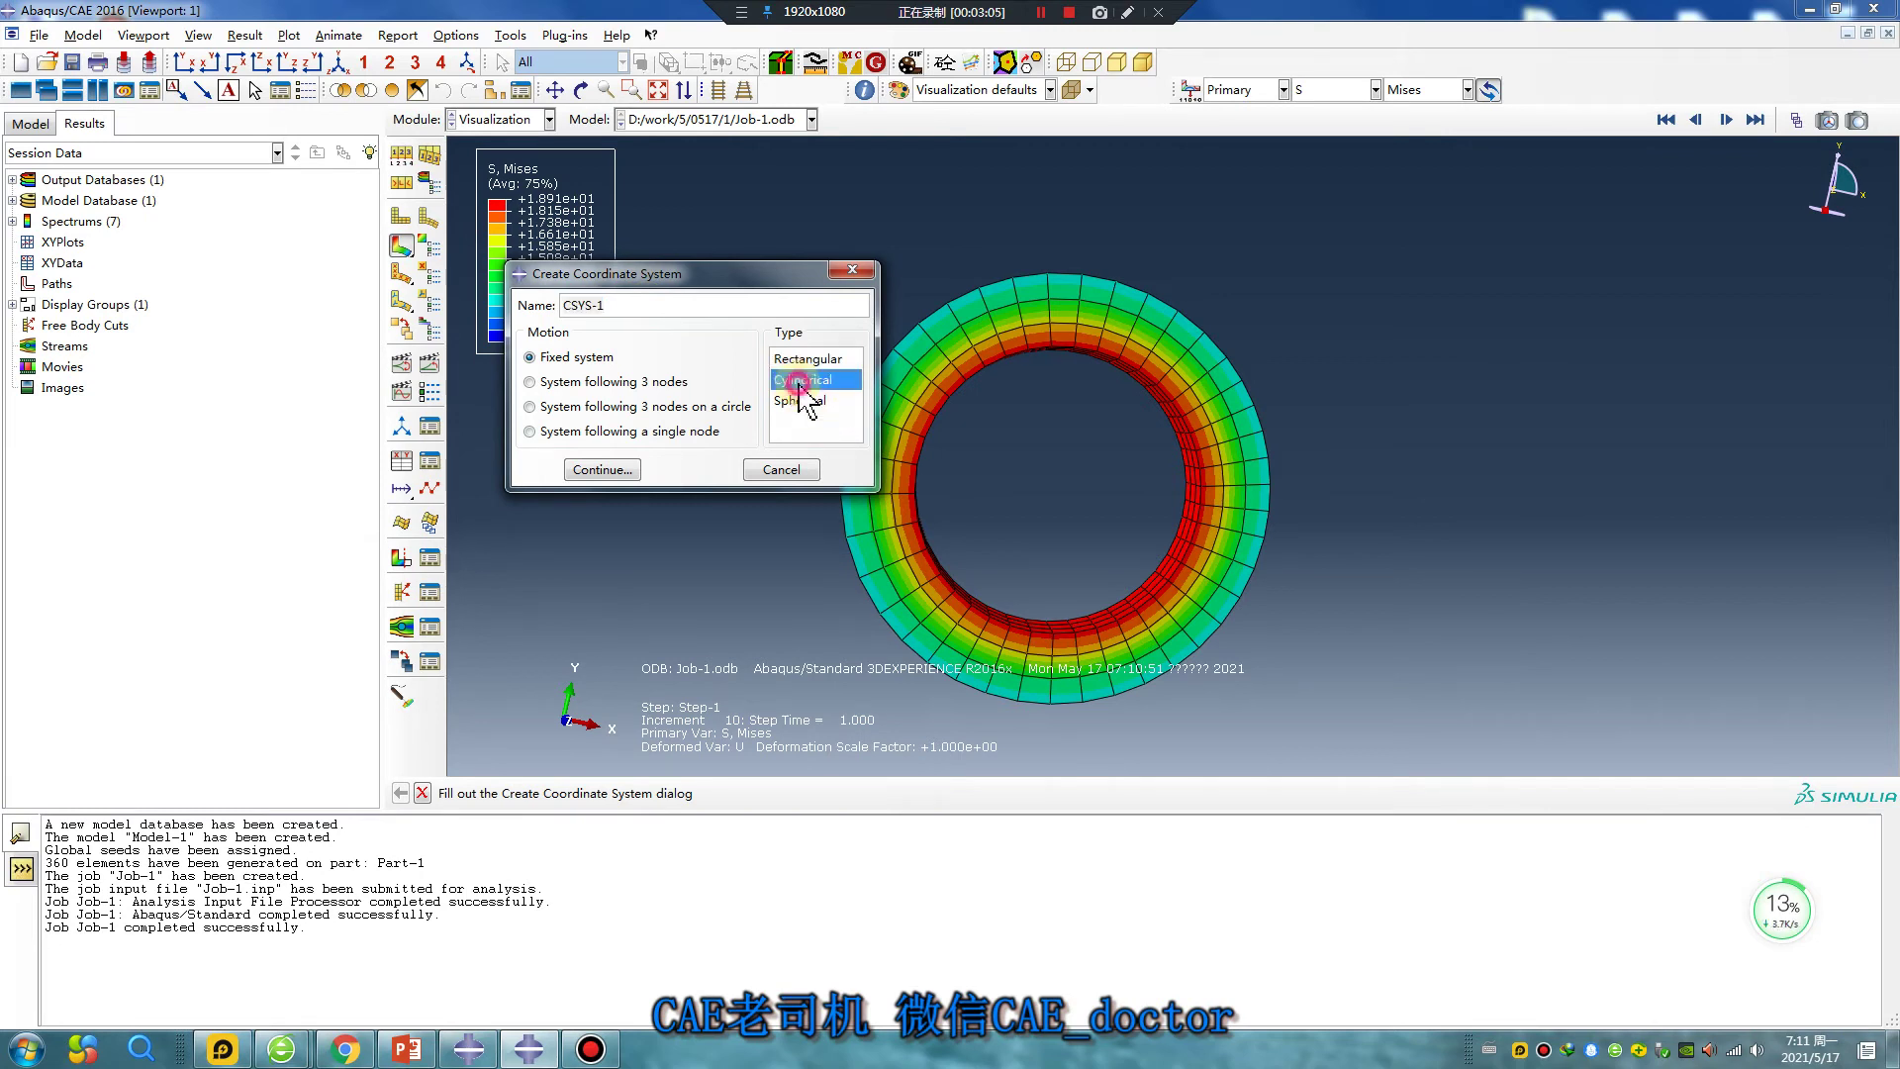
left_click(538, 408)
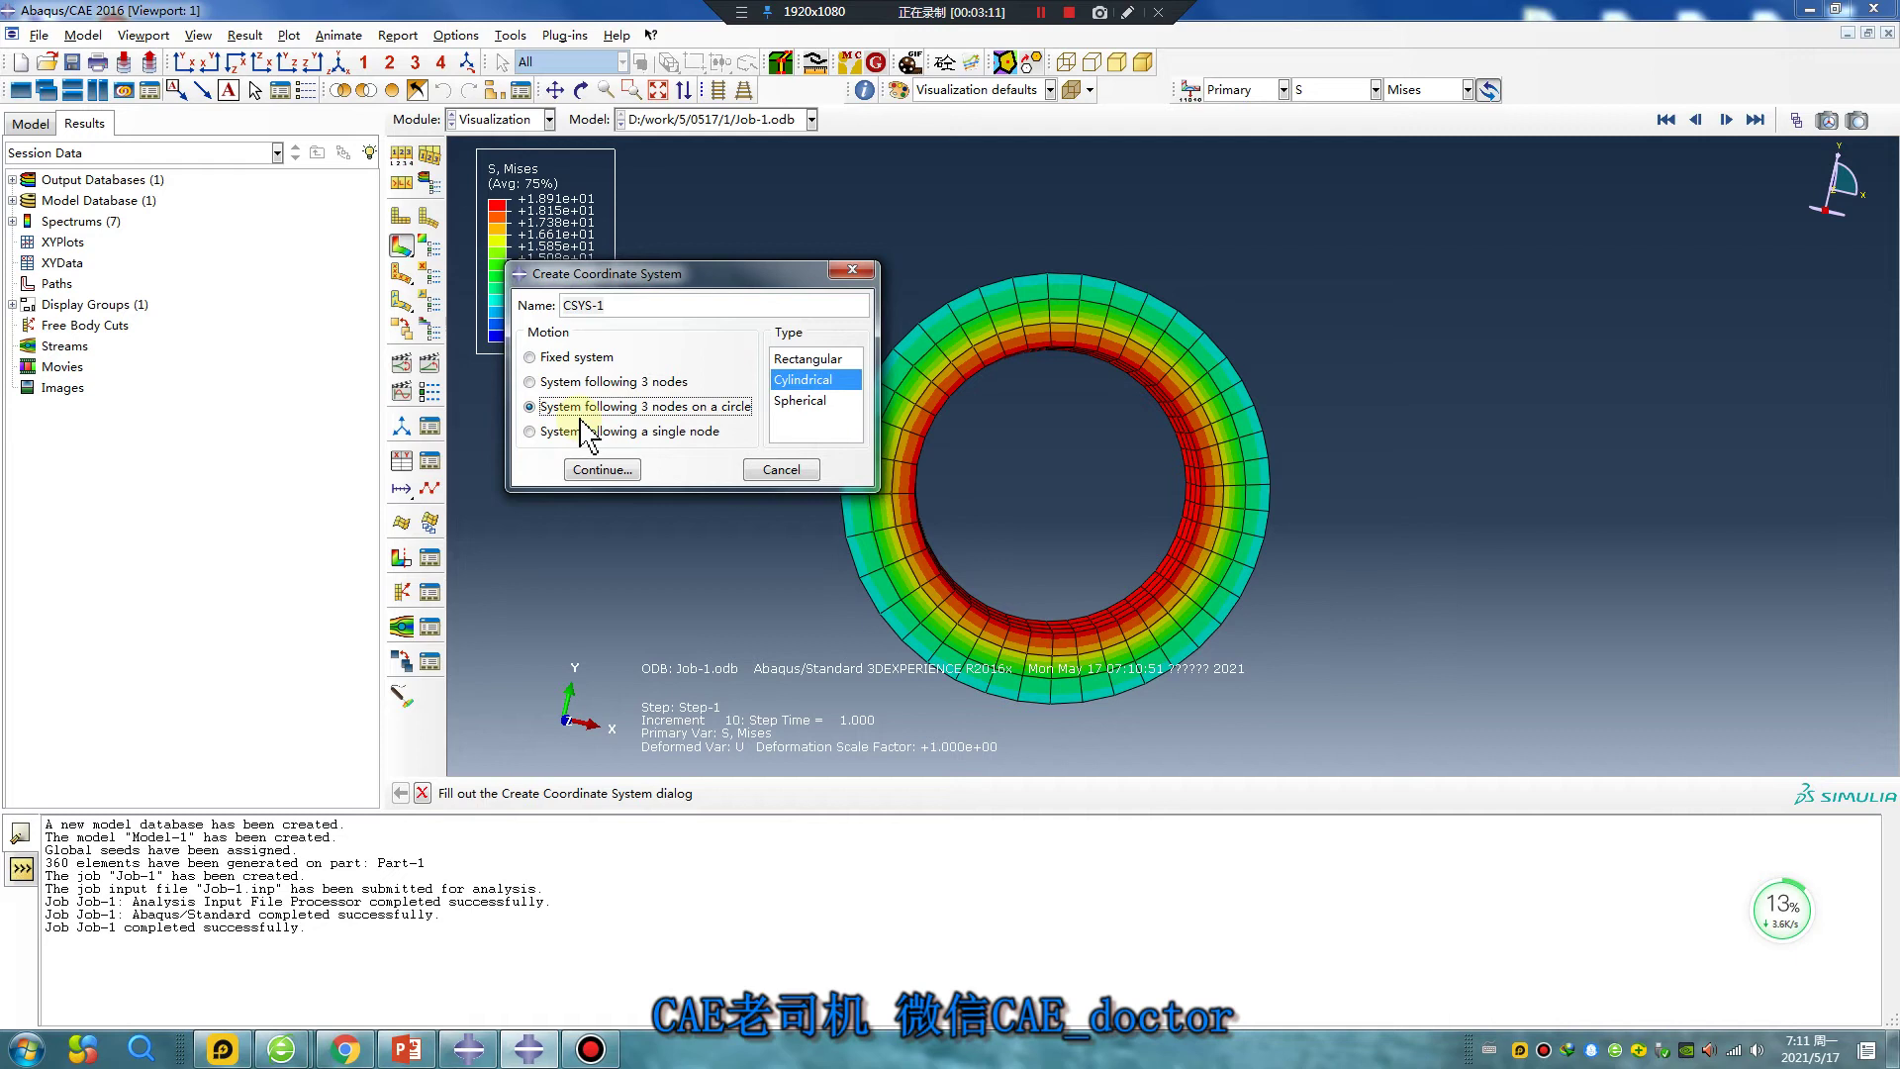
left_click(599, 470)
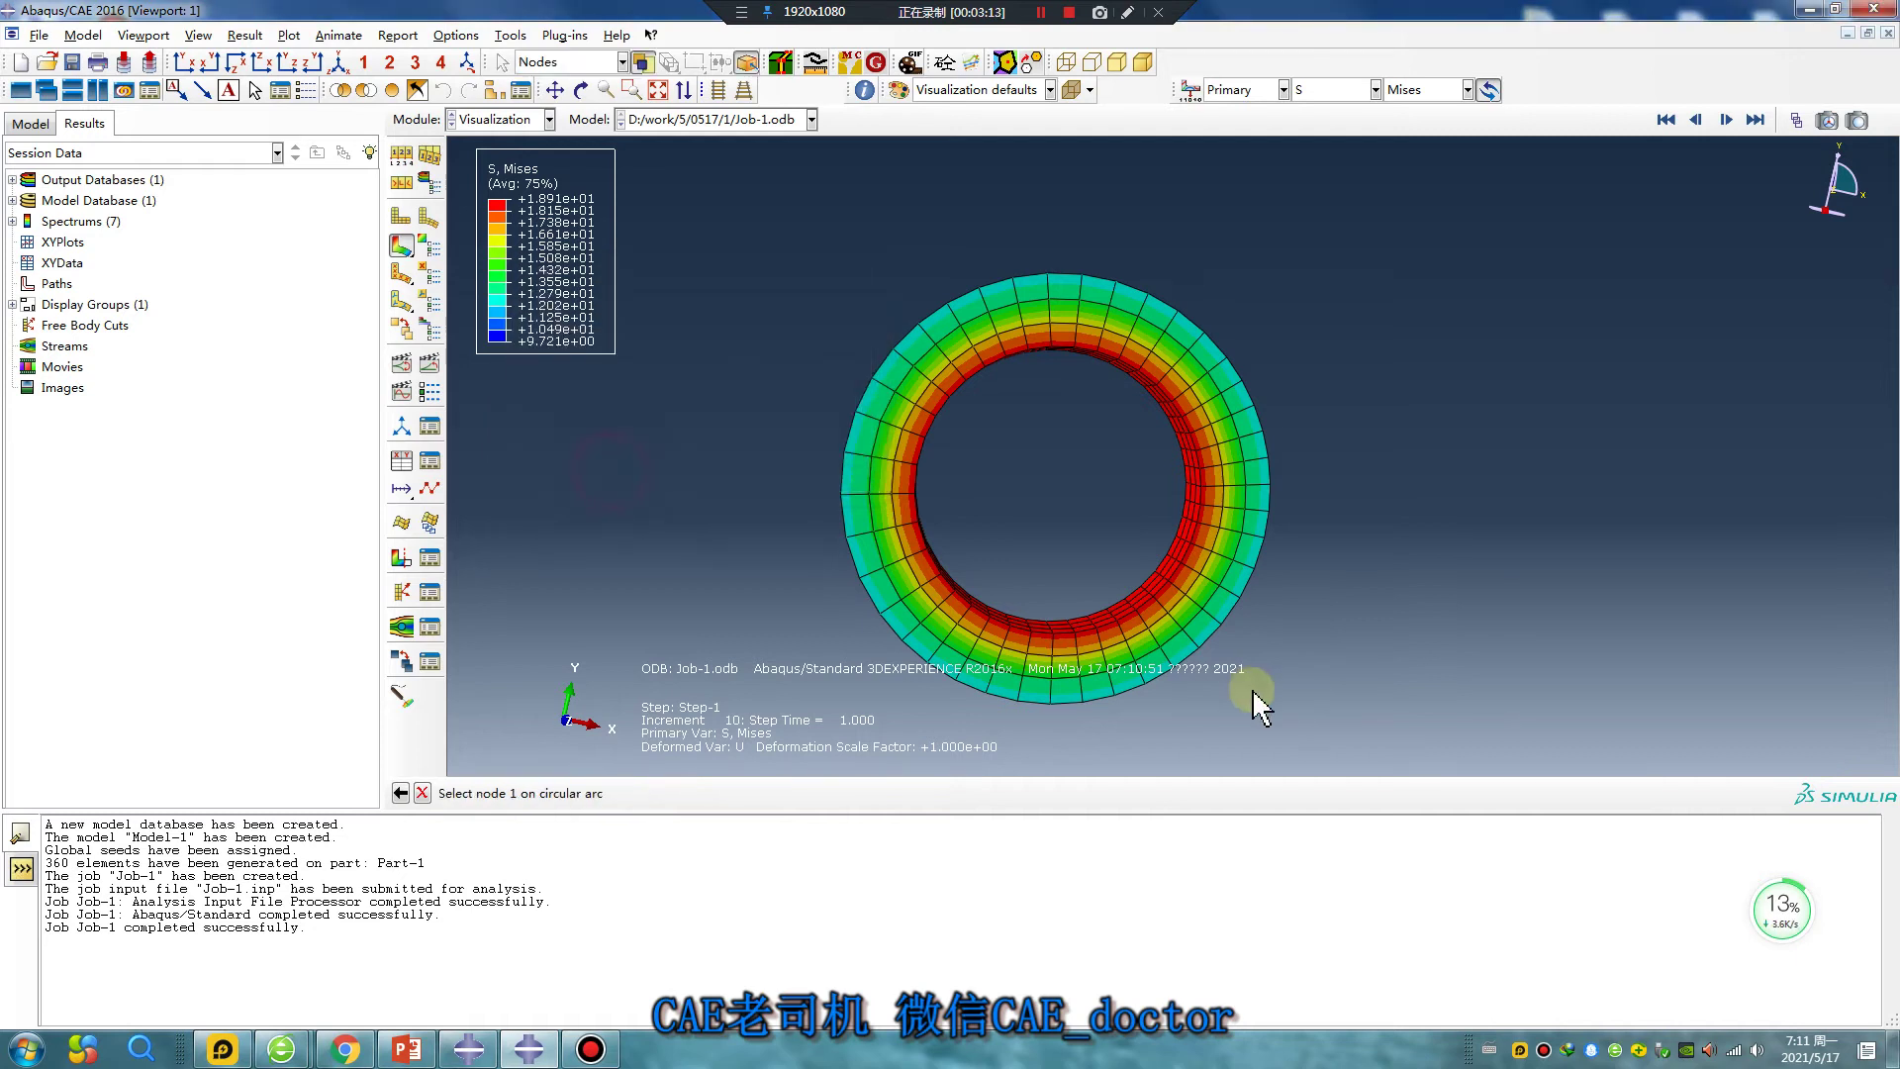
left_click(1115, 696)
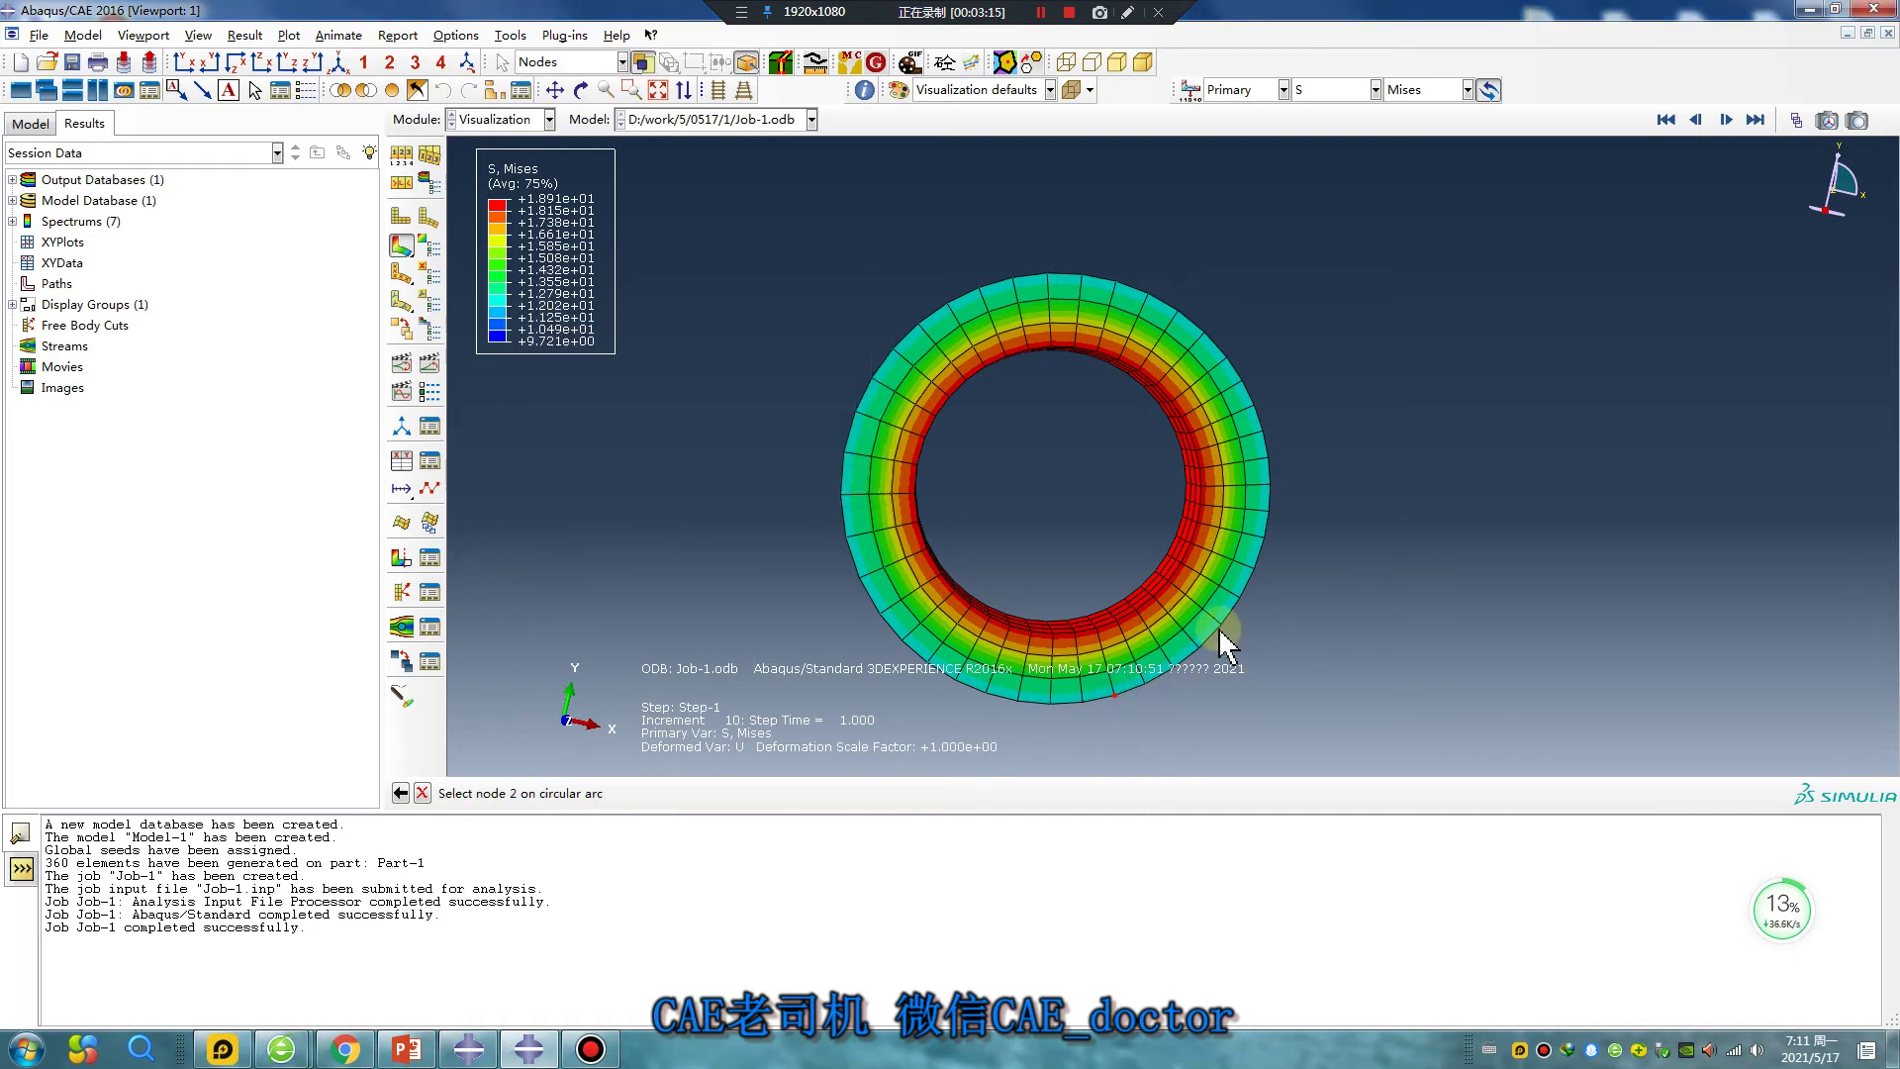
left_click(1253, 568)
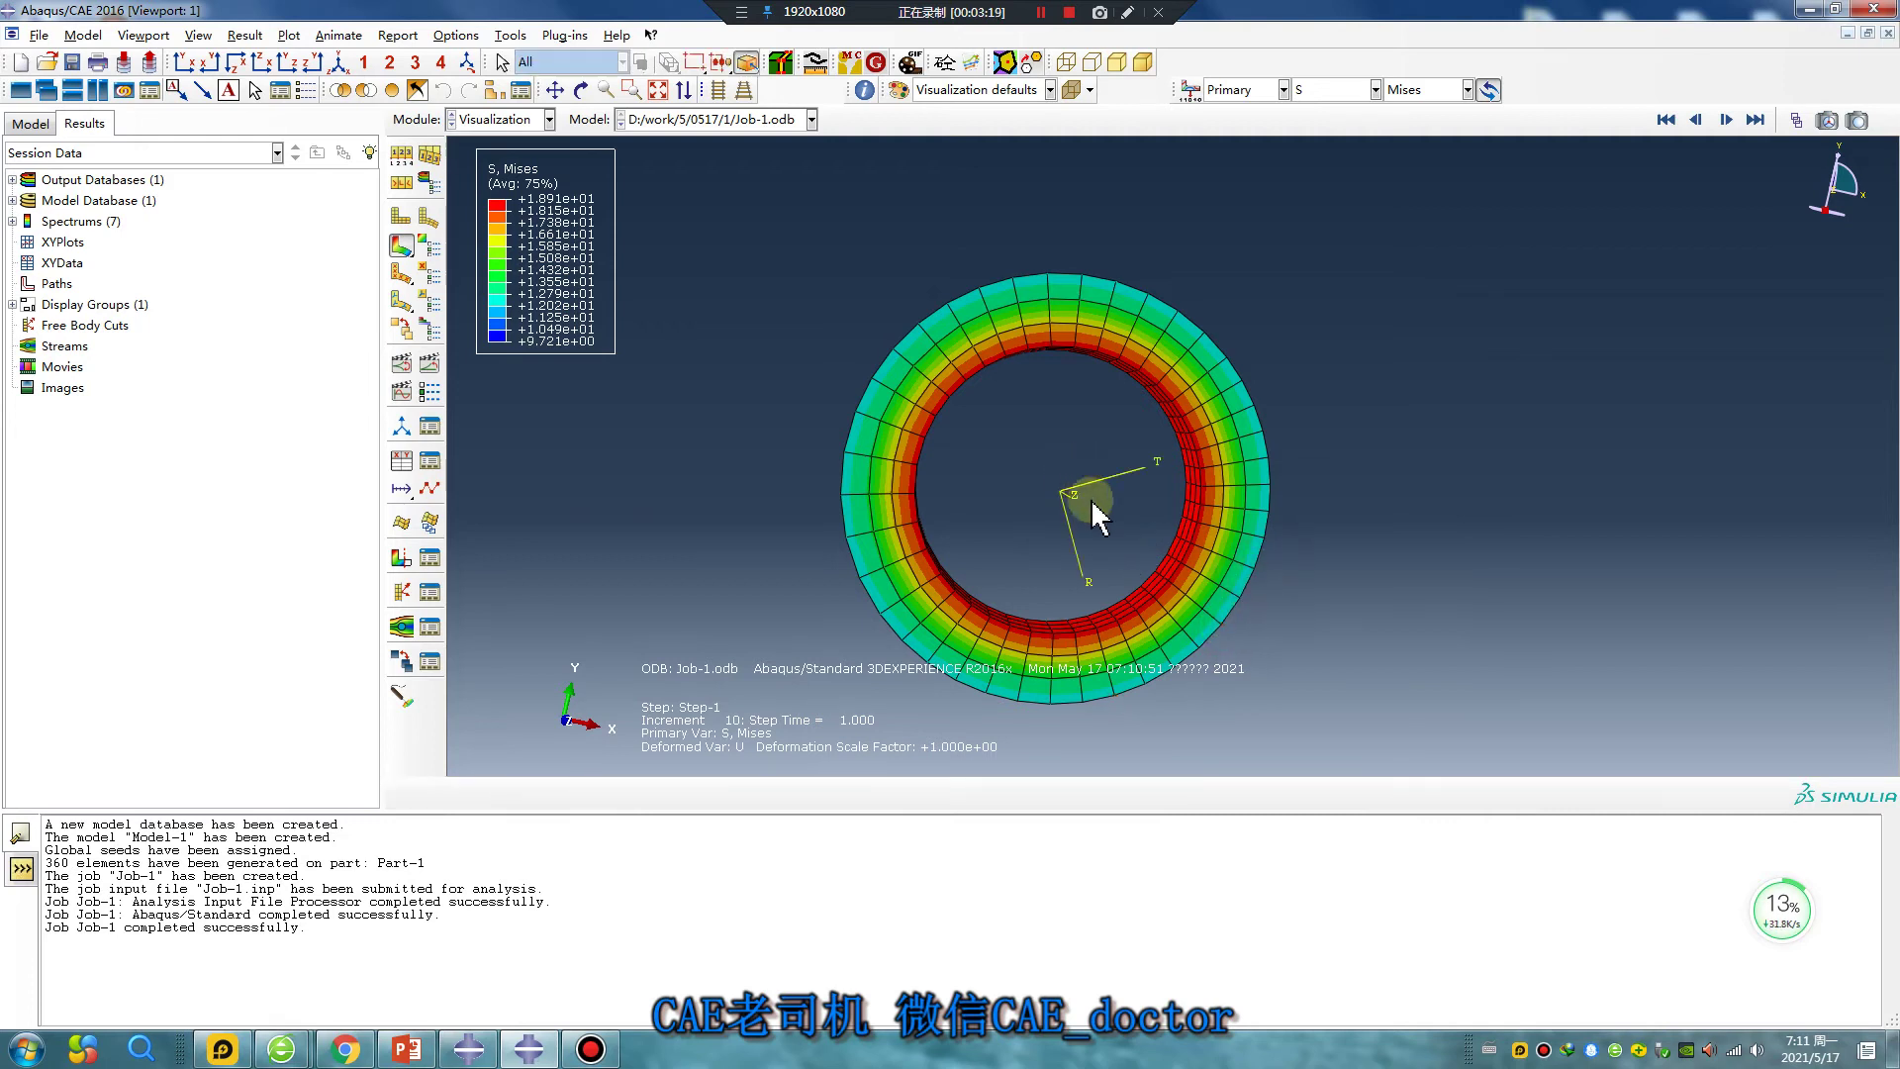
left_click_drag(1130, 561, 1125, 457, "ctrl+alt")
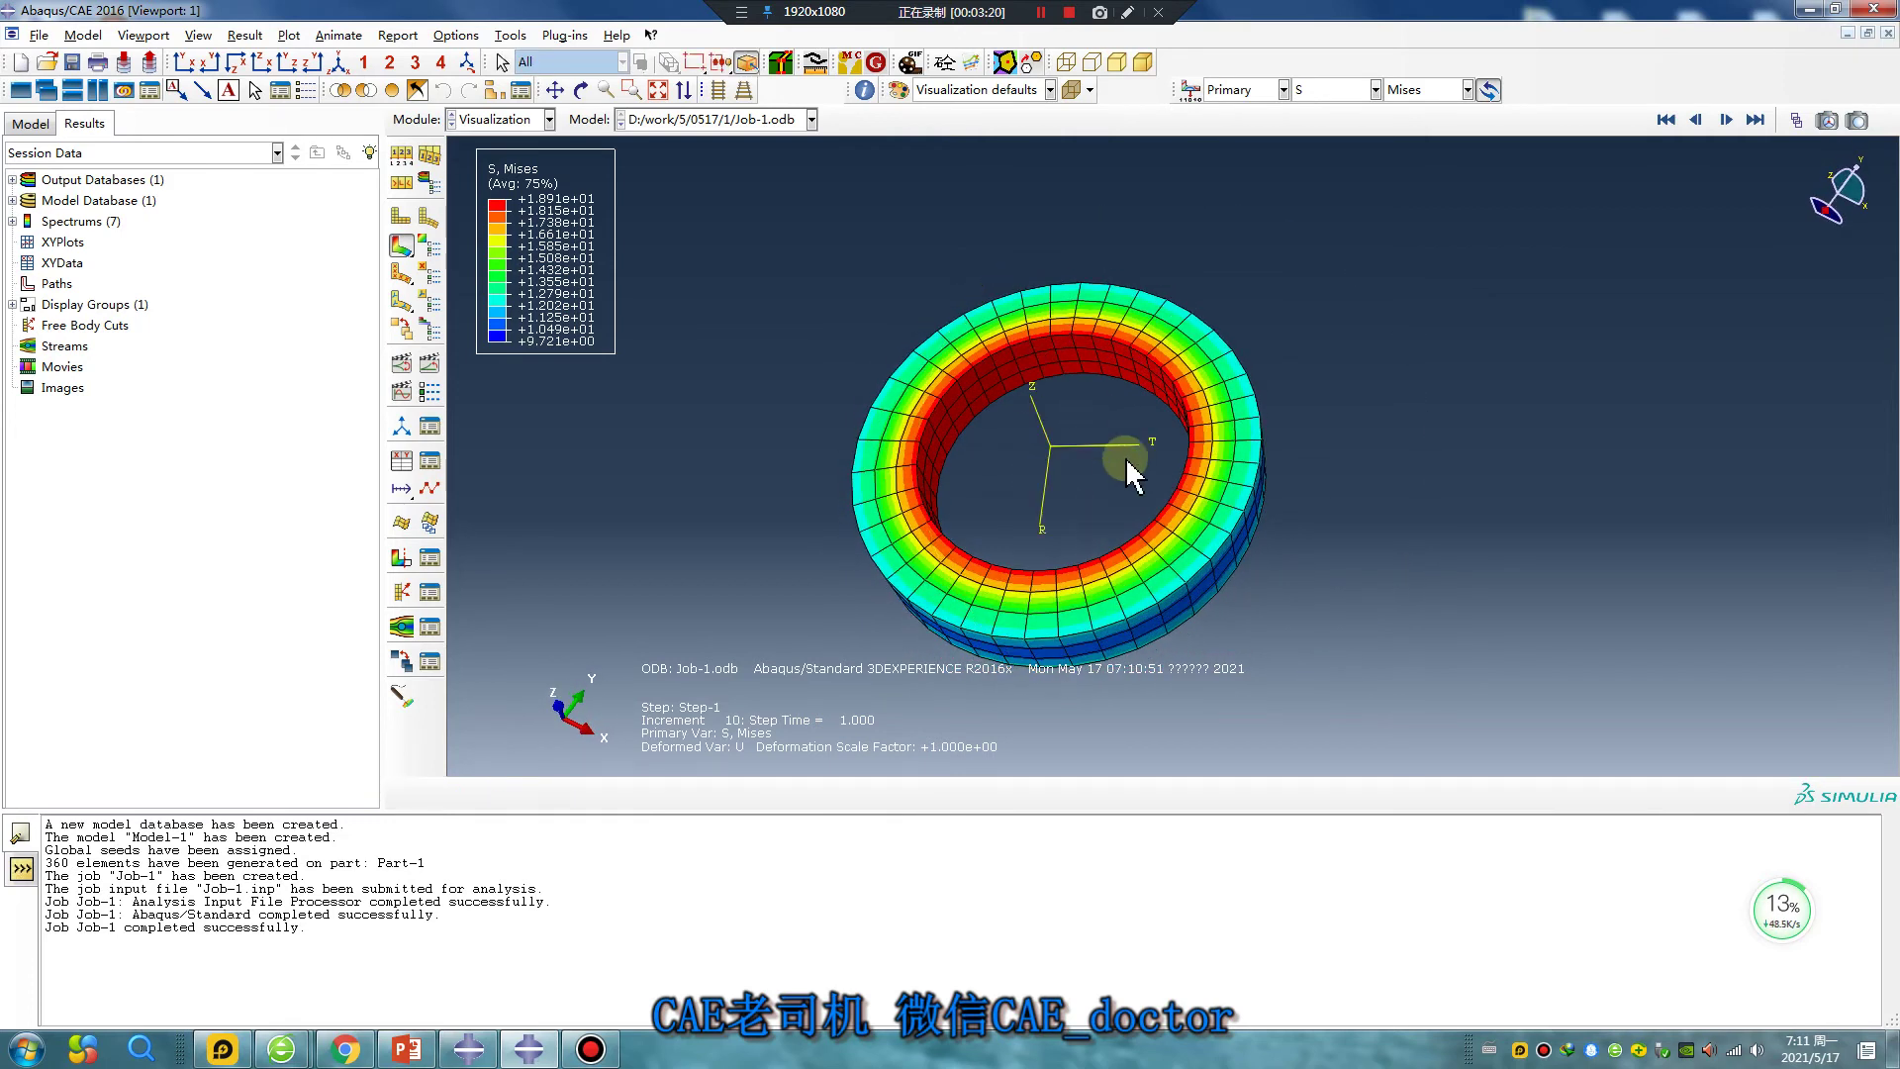
- Transform results into user-specified CSYS-1, with rigid body transformation on primary and deformed variables
left_click(244, 35)
left_click(265, 169)
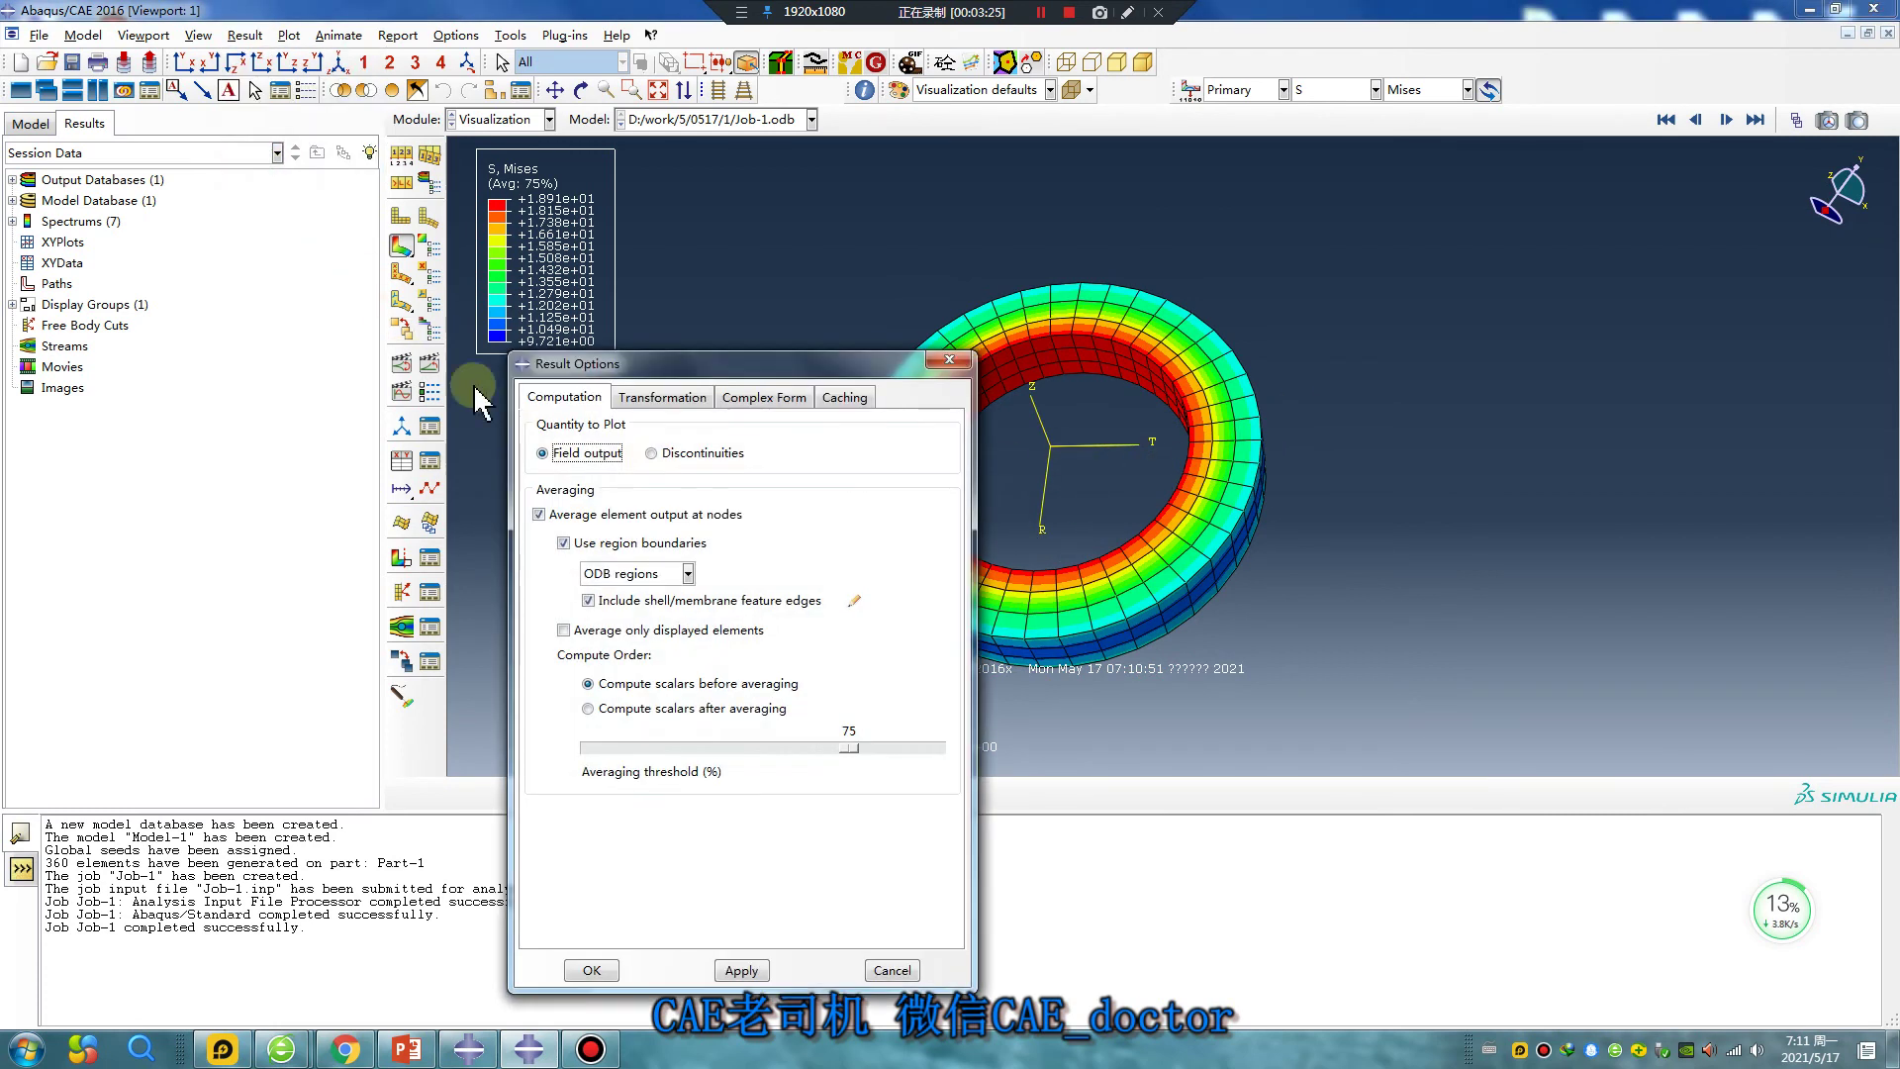
left_click(690, 401)
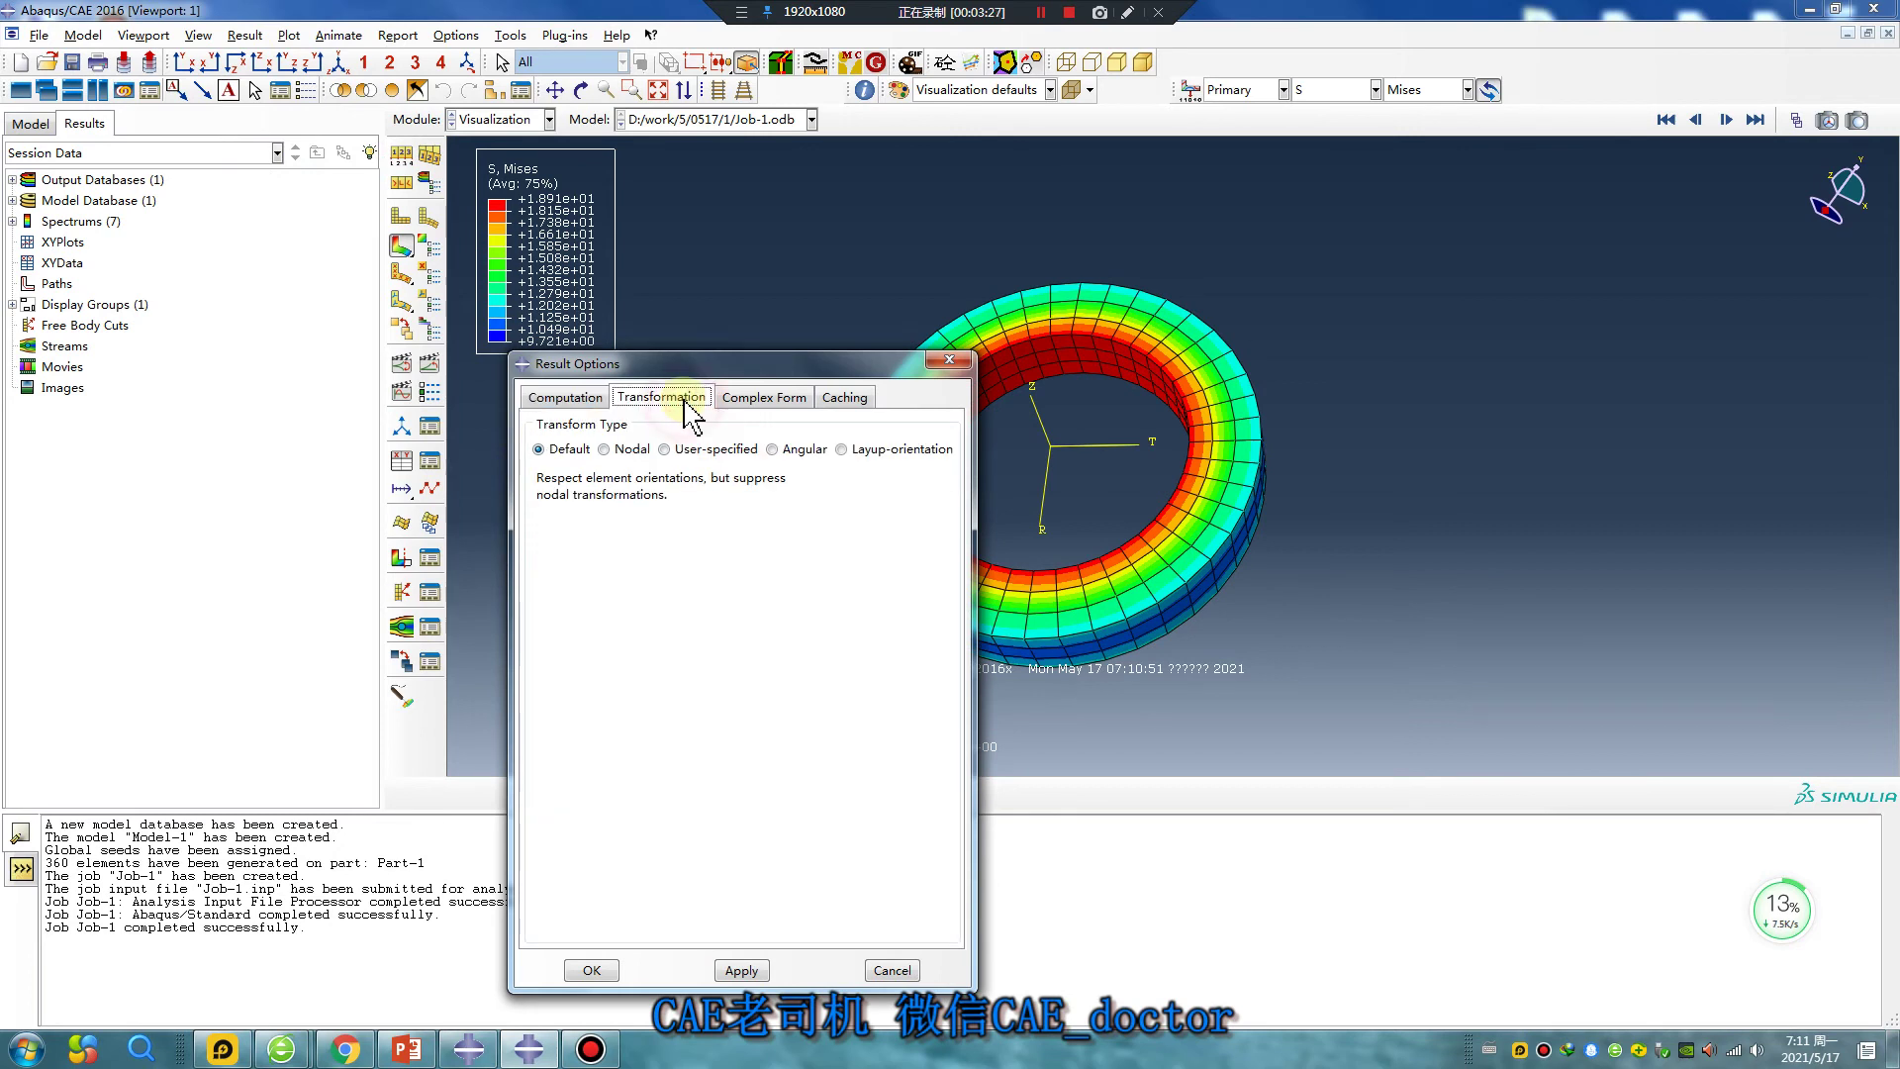
left_click(664, 450)
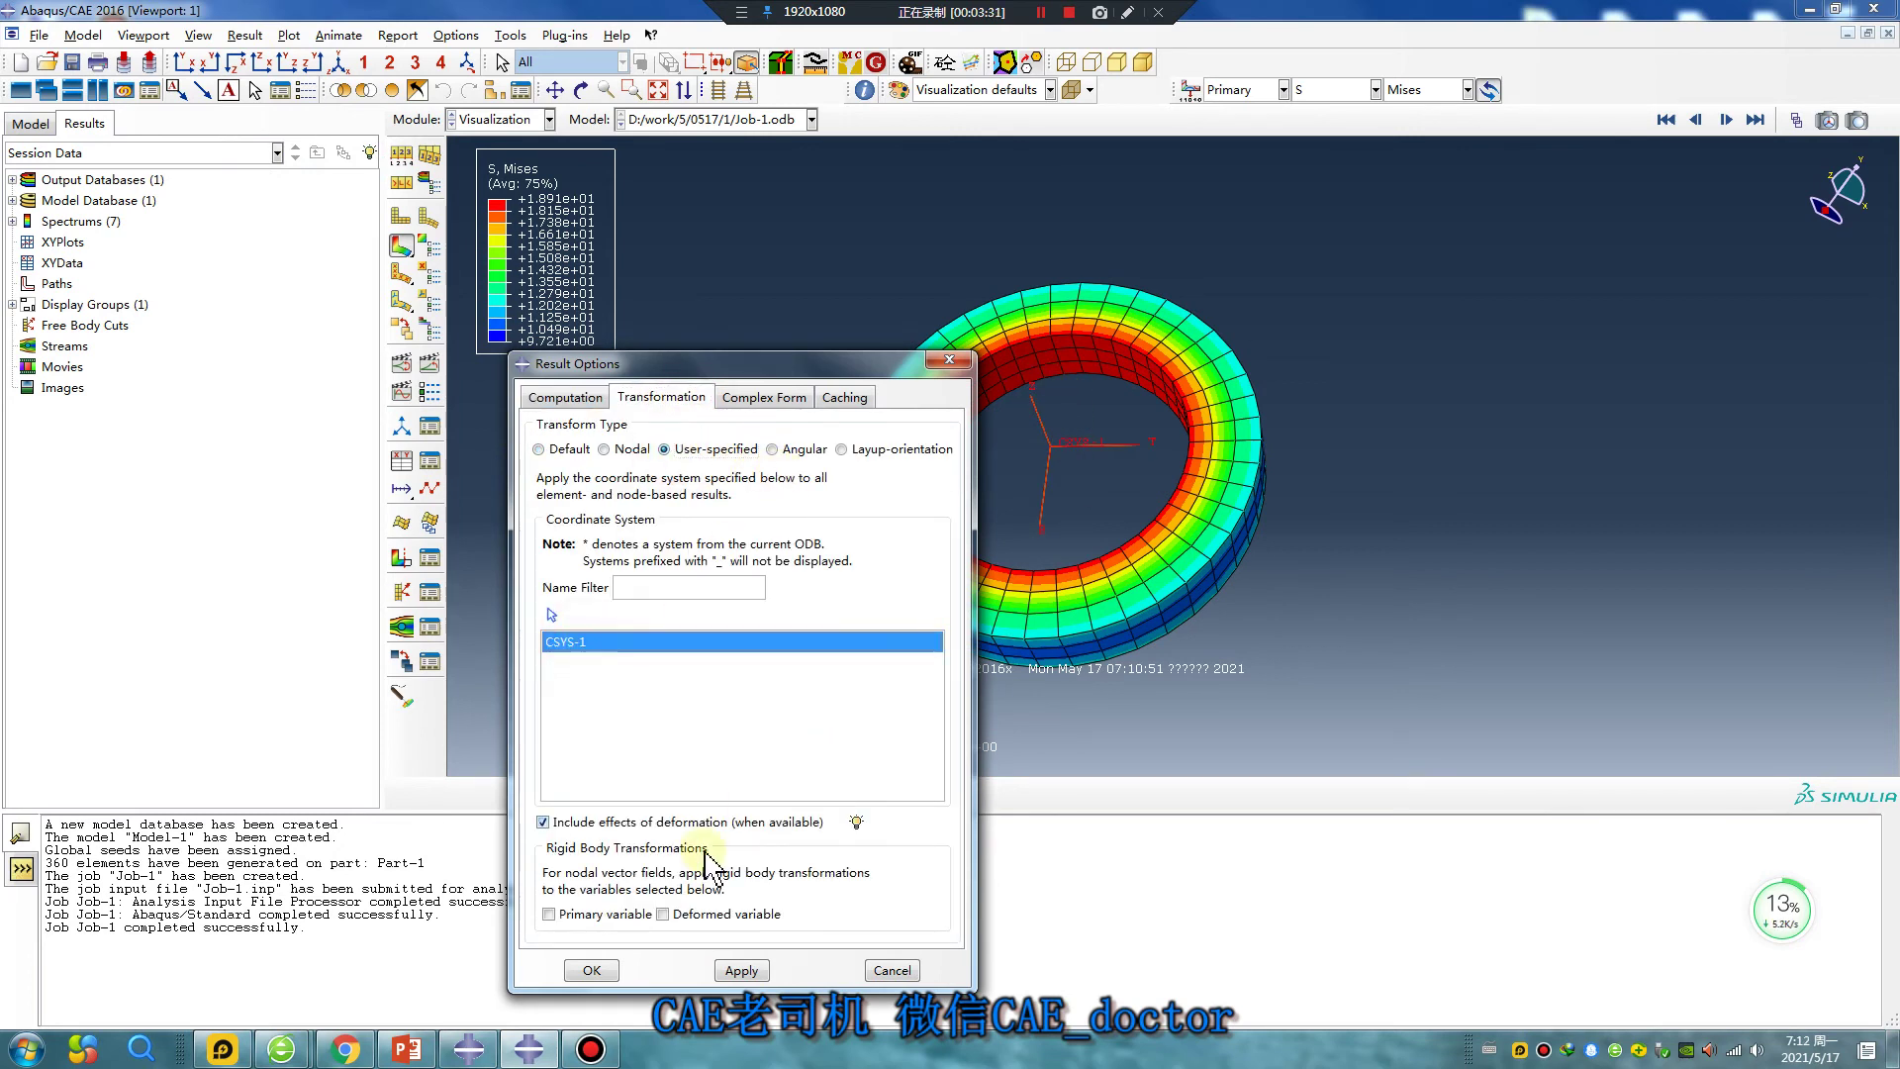
left_click(549, 914)
left_click(662, 915)
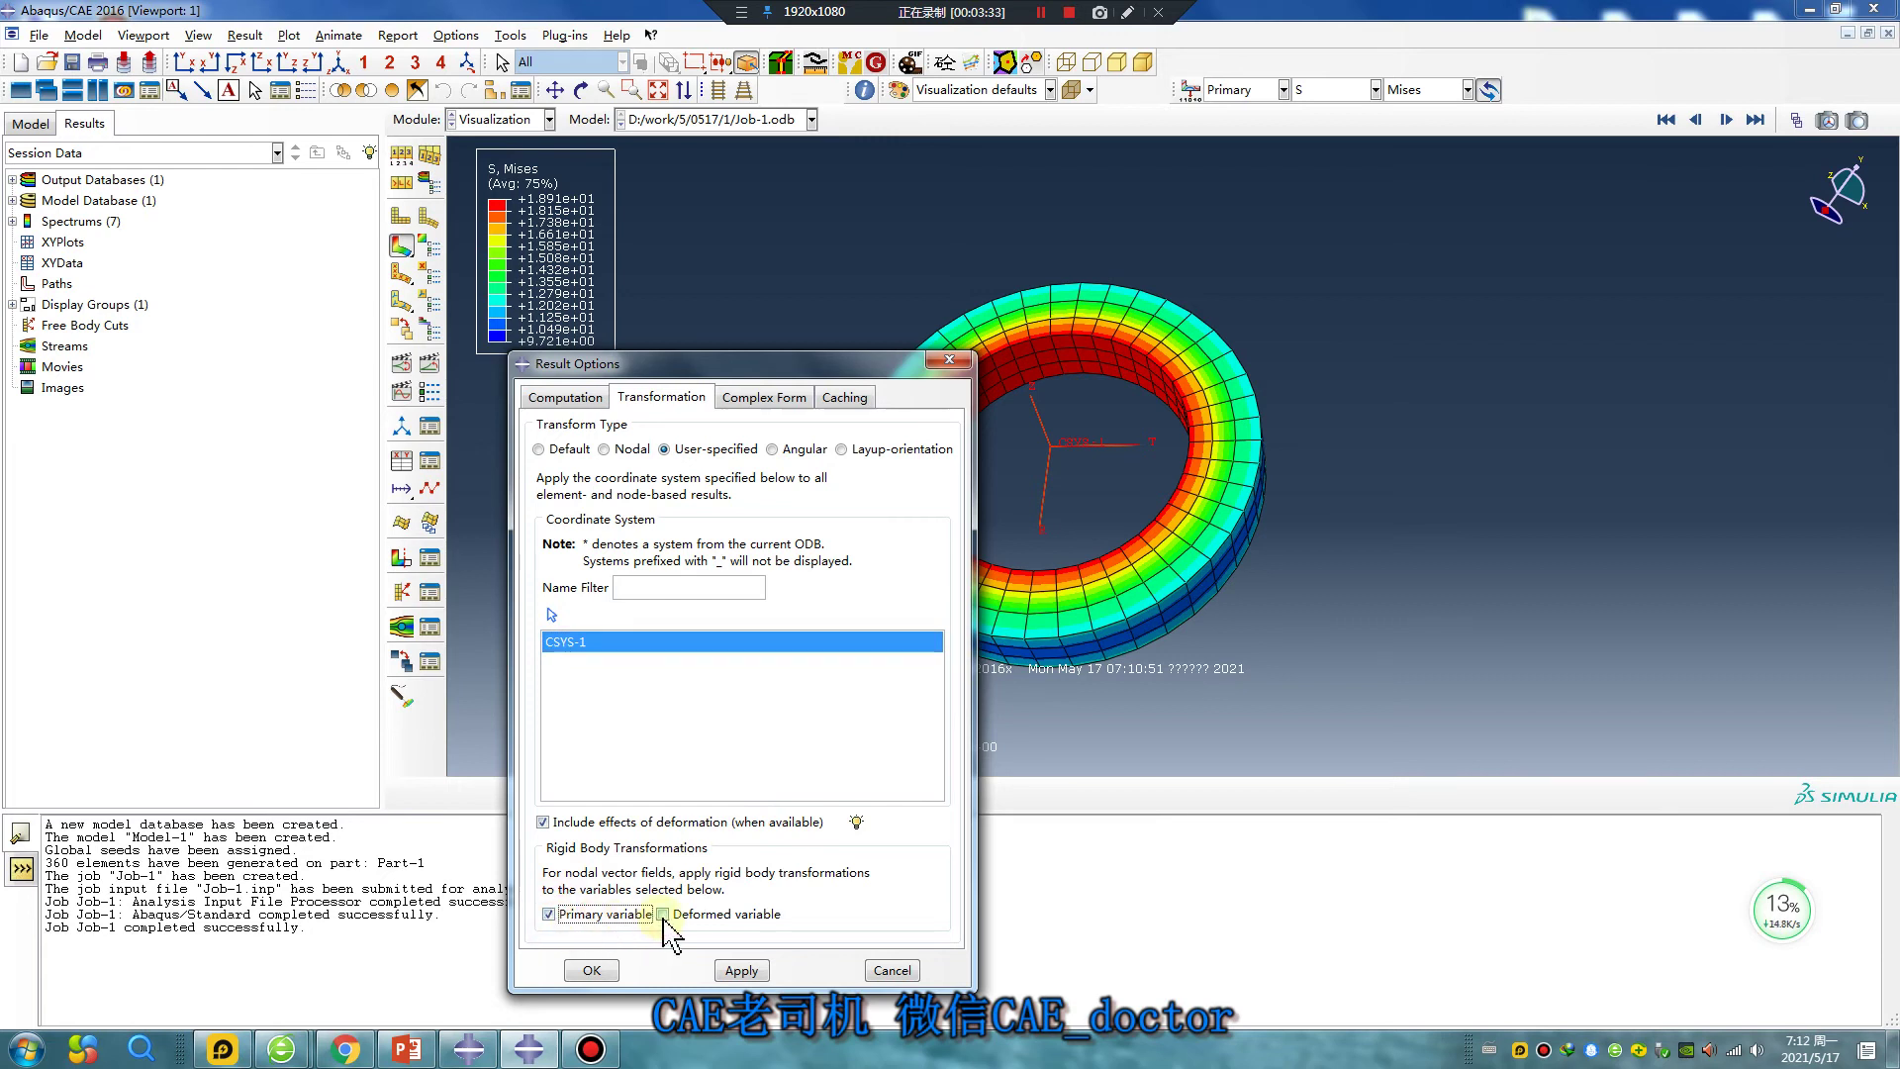
left_click(747, 970)
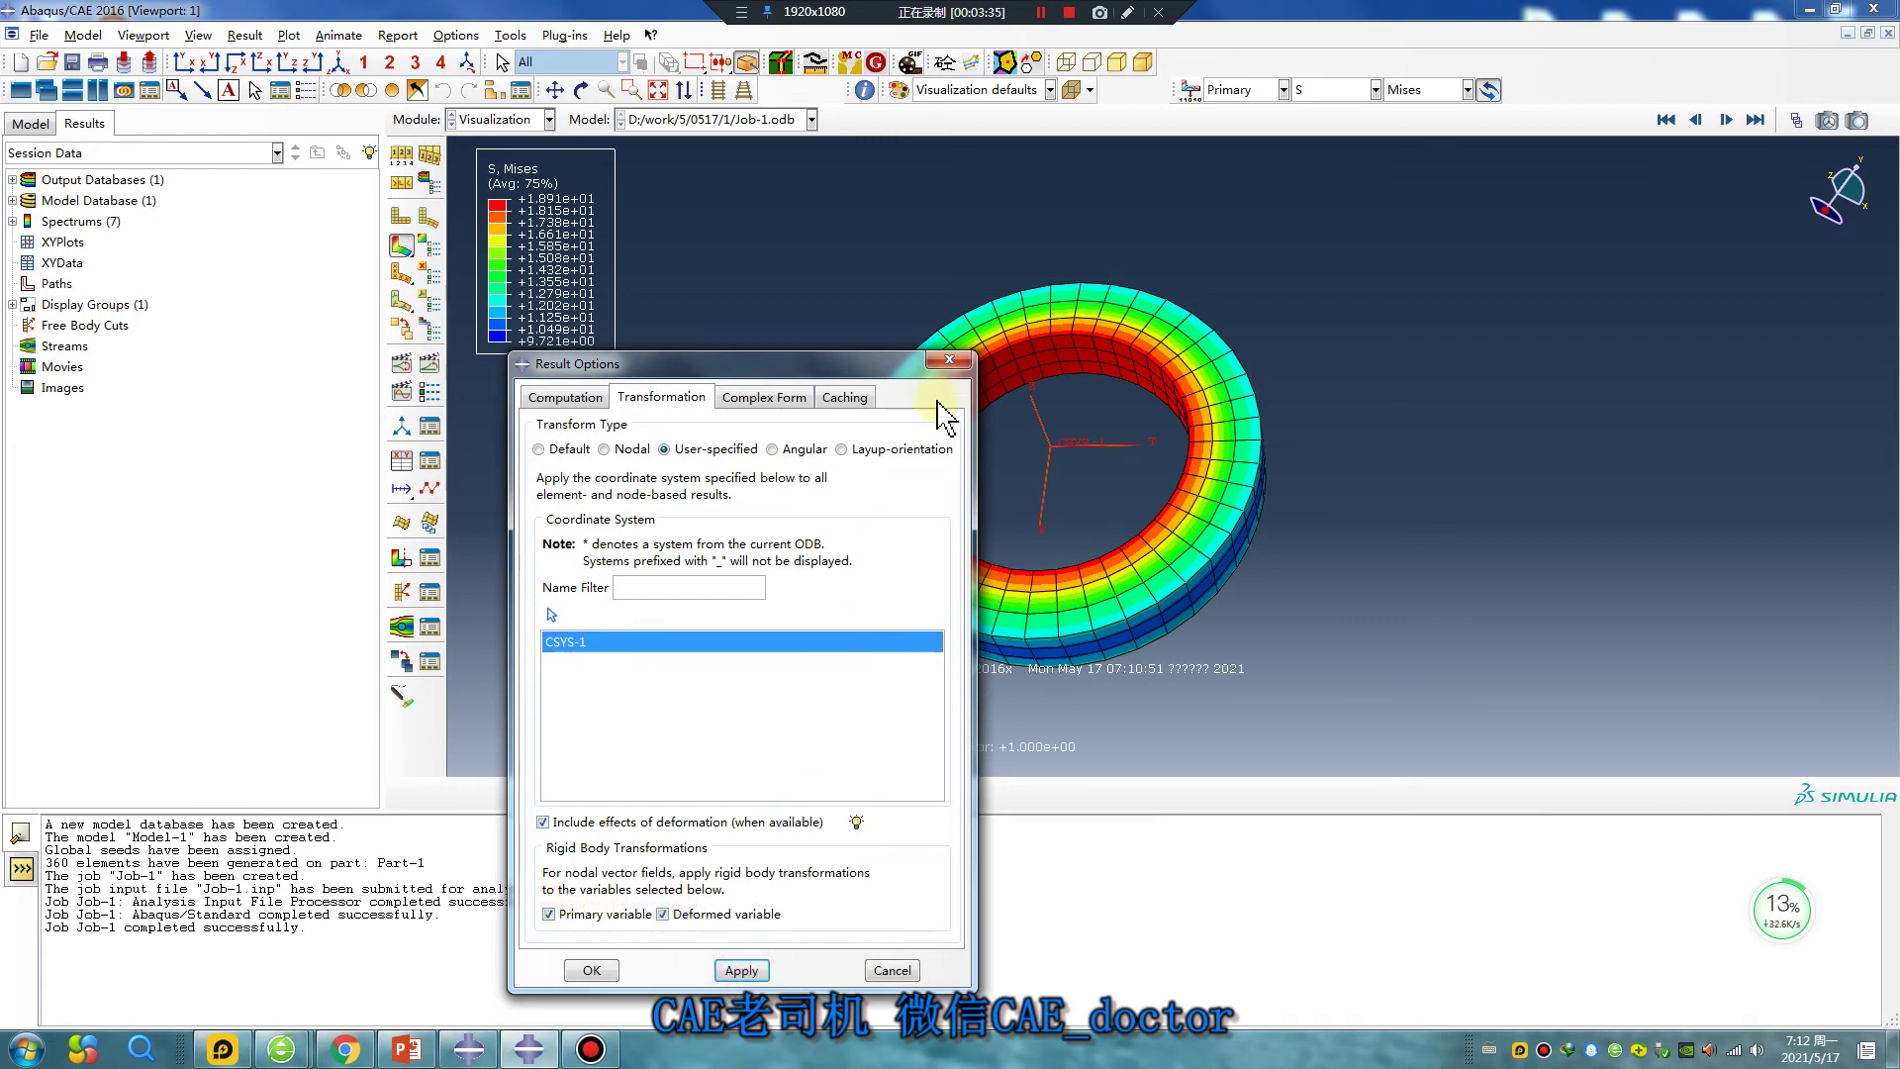
left_click(949, 359)
left_click(1425, 89)
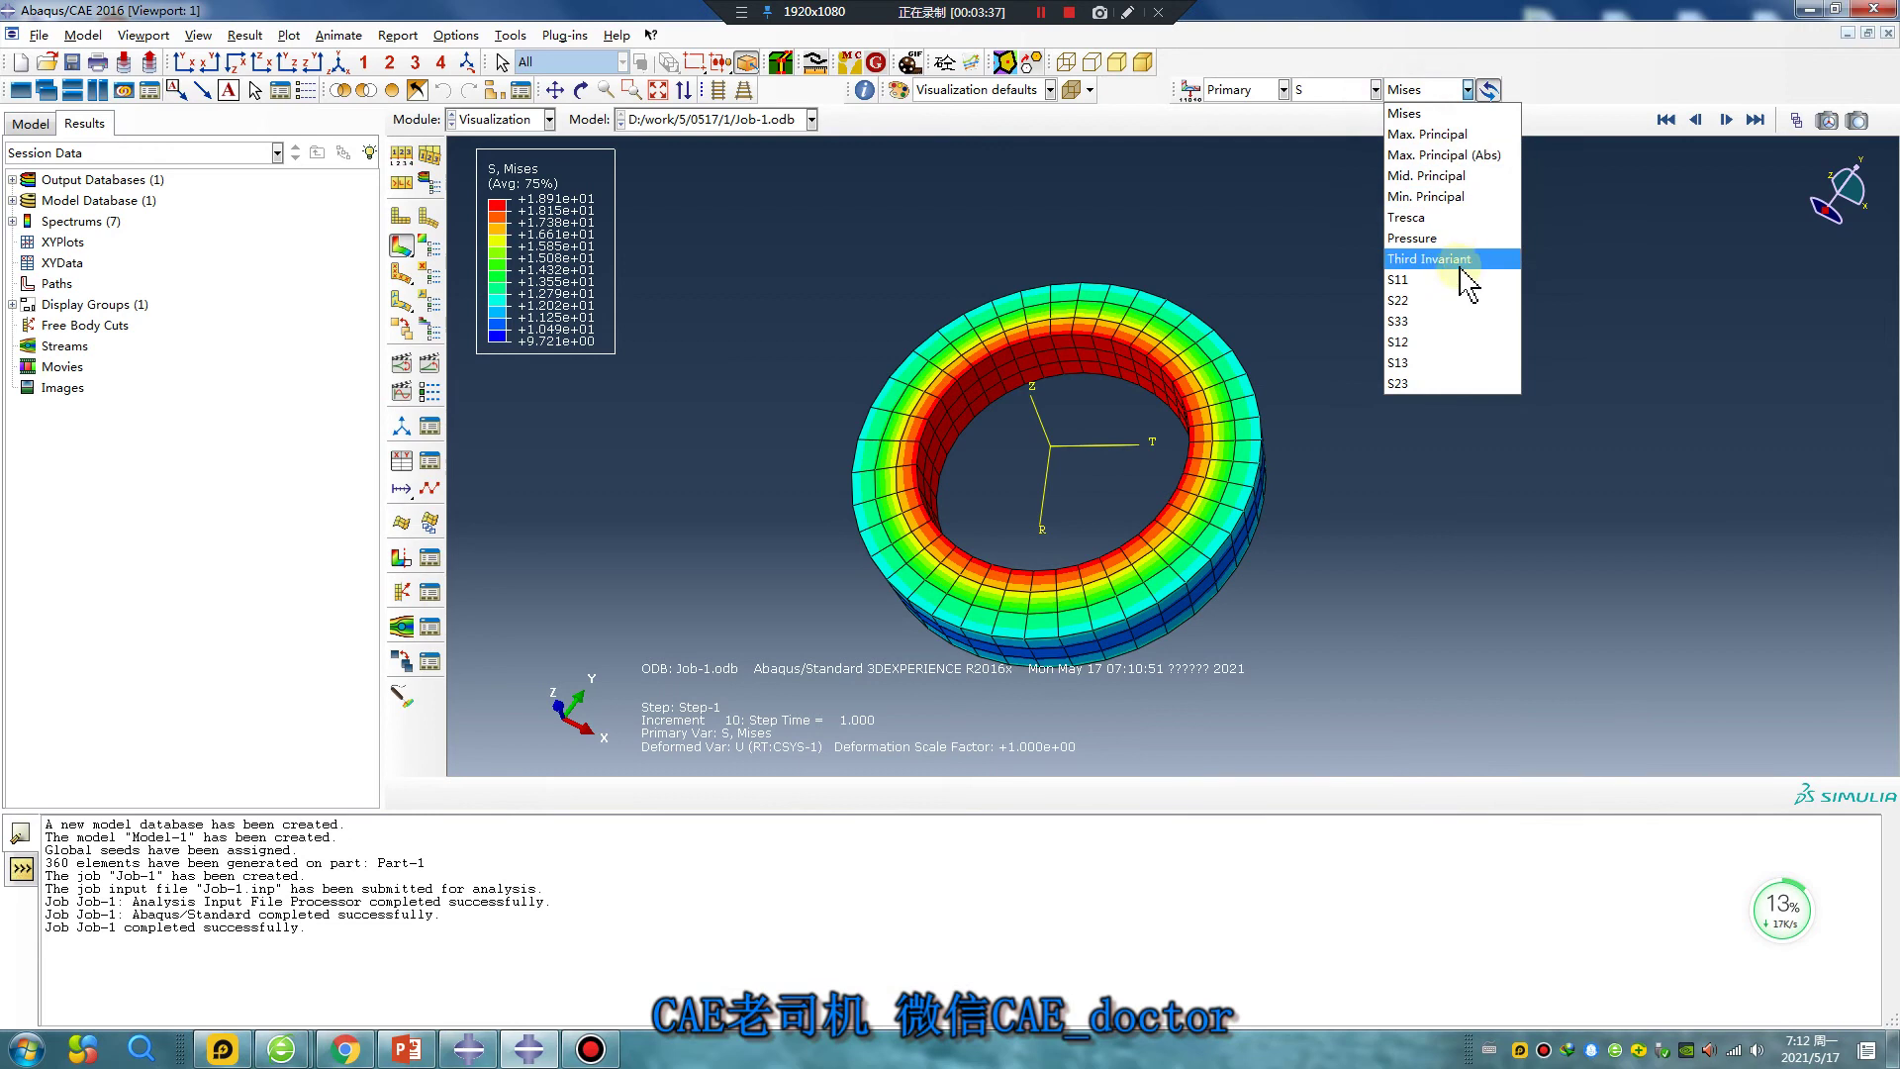
- Plot the S11, S22 and S33 stress contours in turn, tilting the ring between plots
left_click(1425, 306)
left_click_drag(1029, 475, 1050, 416, "ctrl+alt")
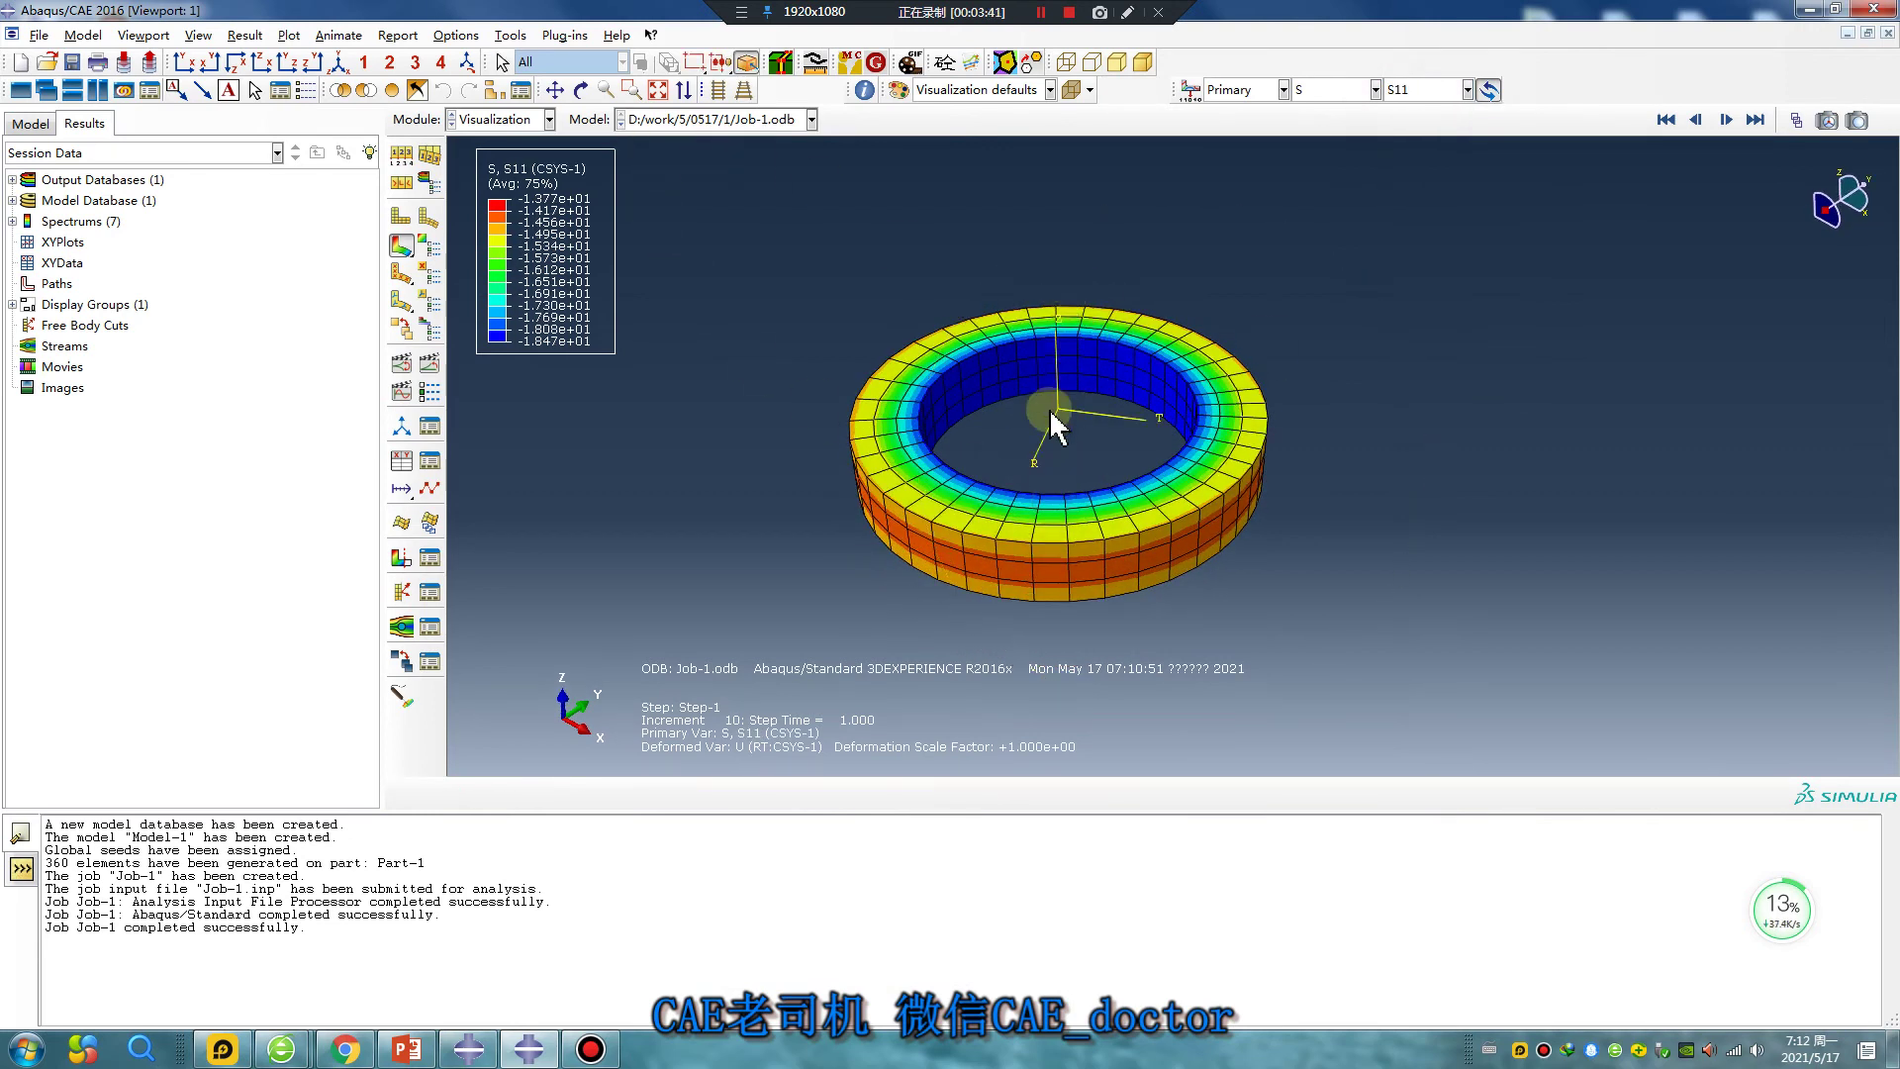
left_click(1424, 89)
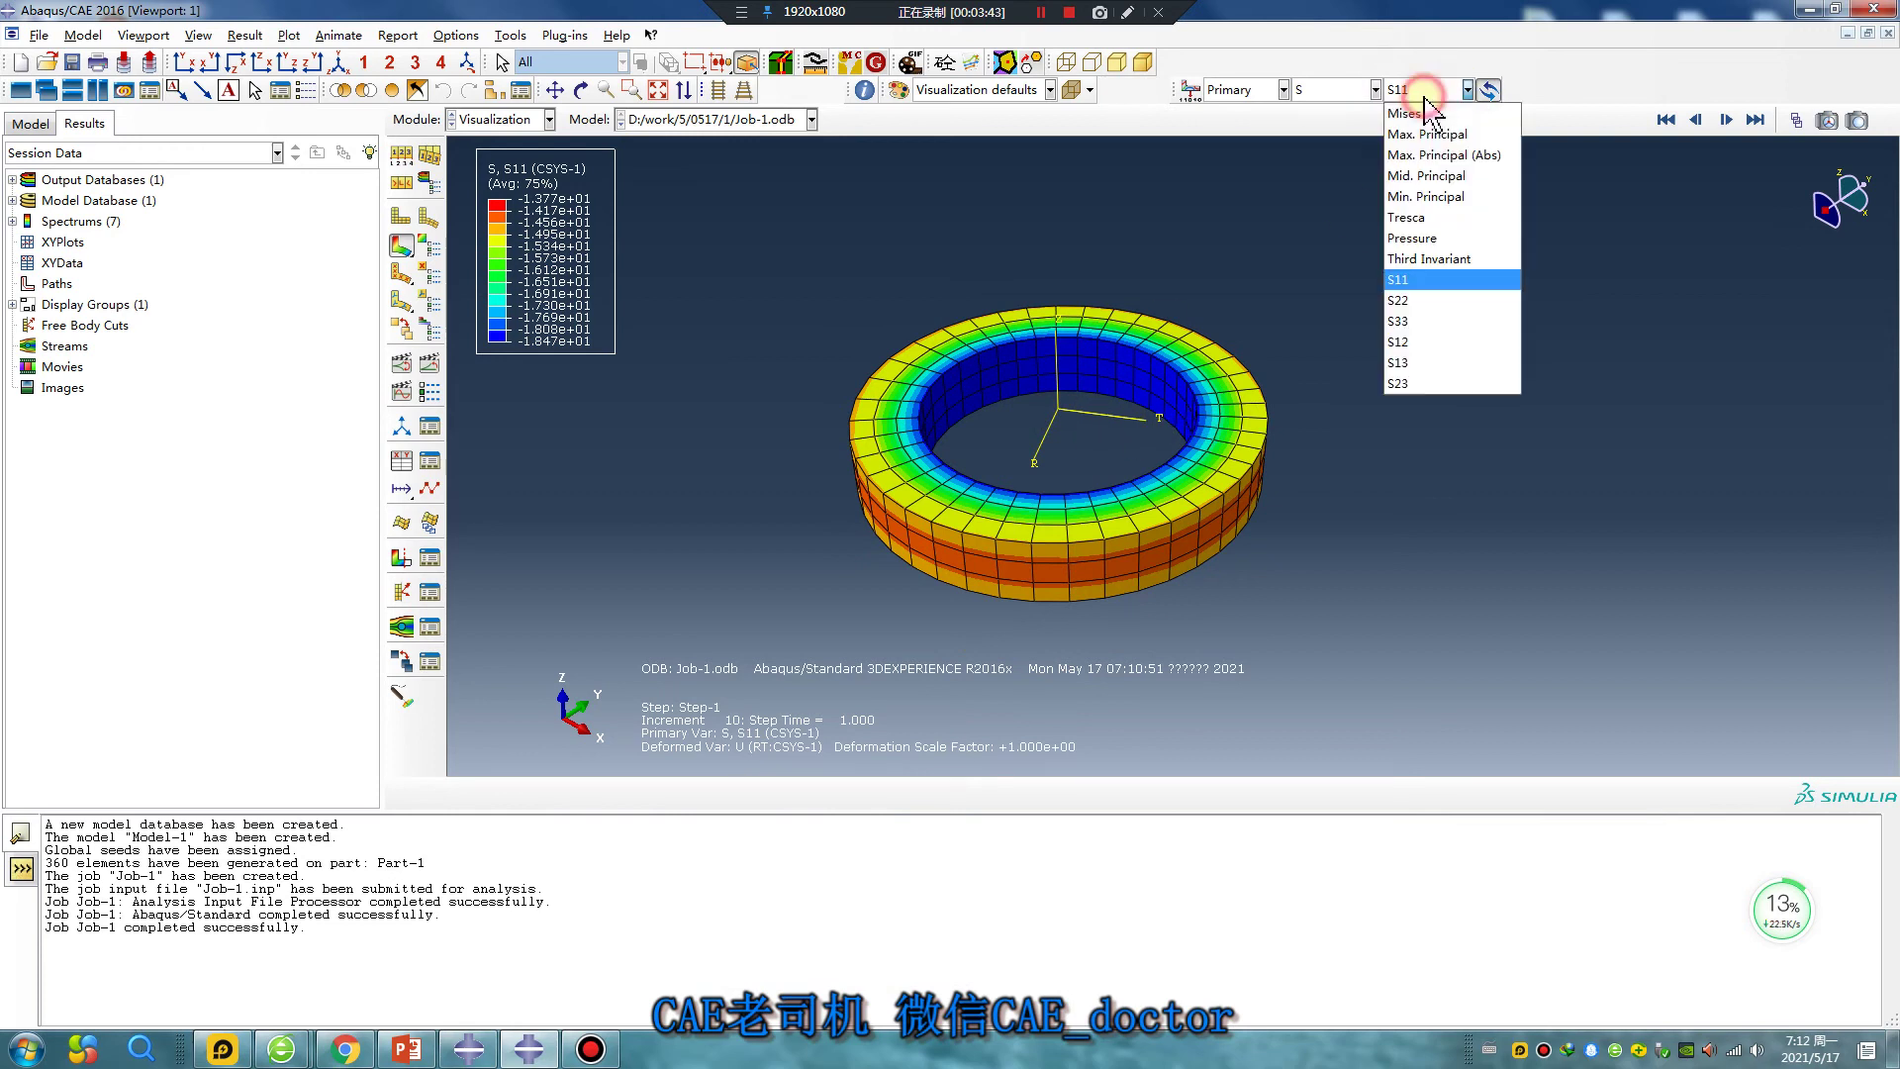
left_click(1421, 300)
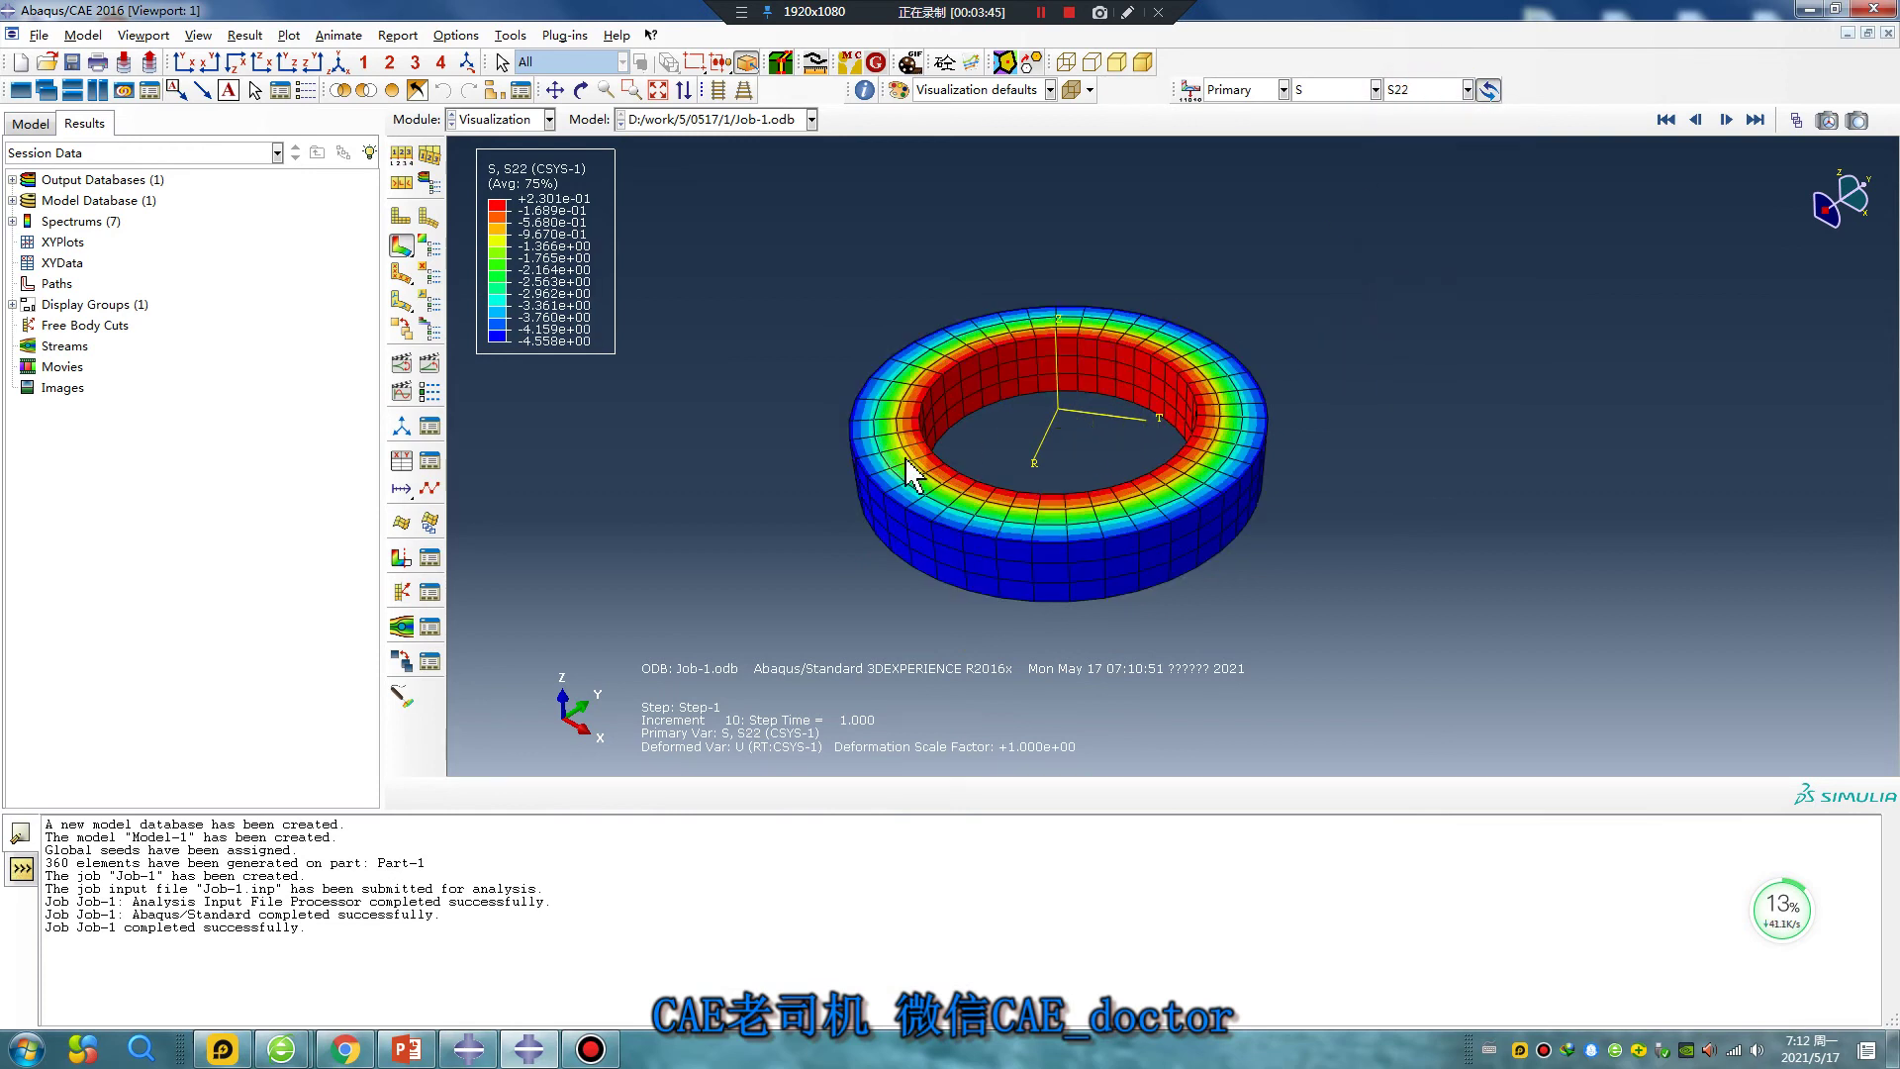
left_click(1425, 89)
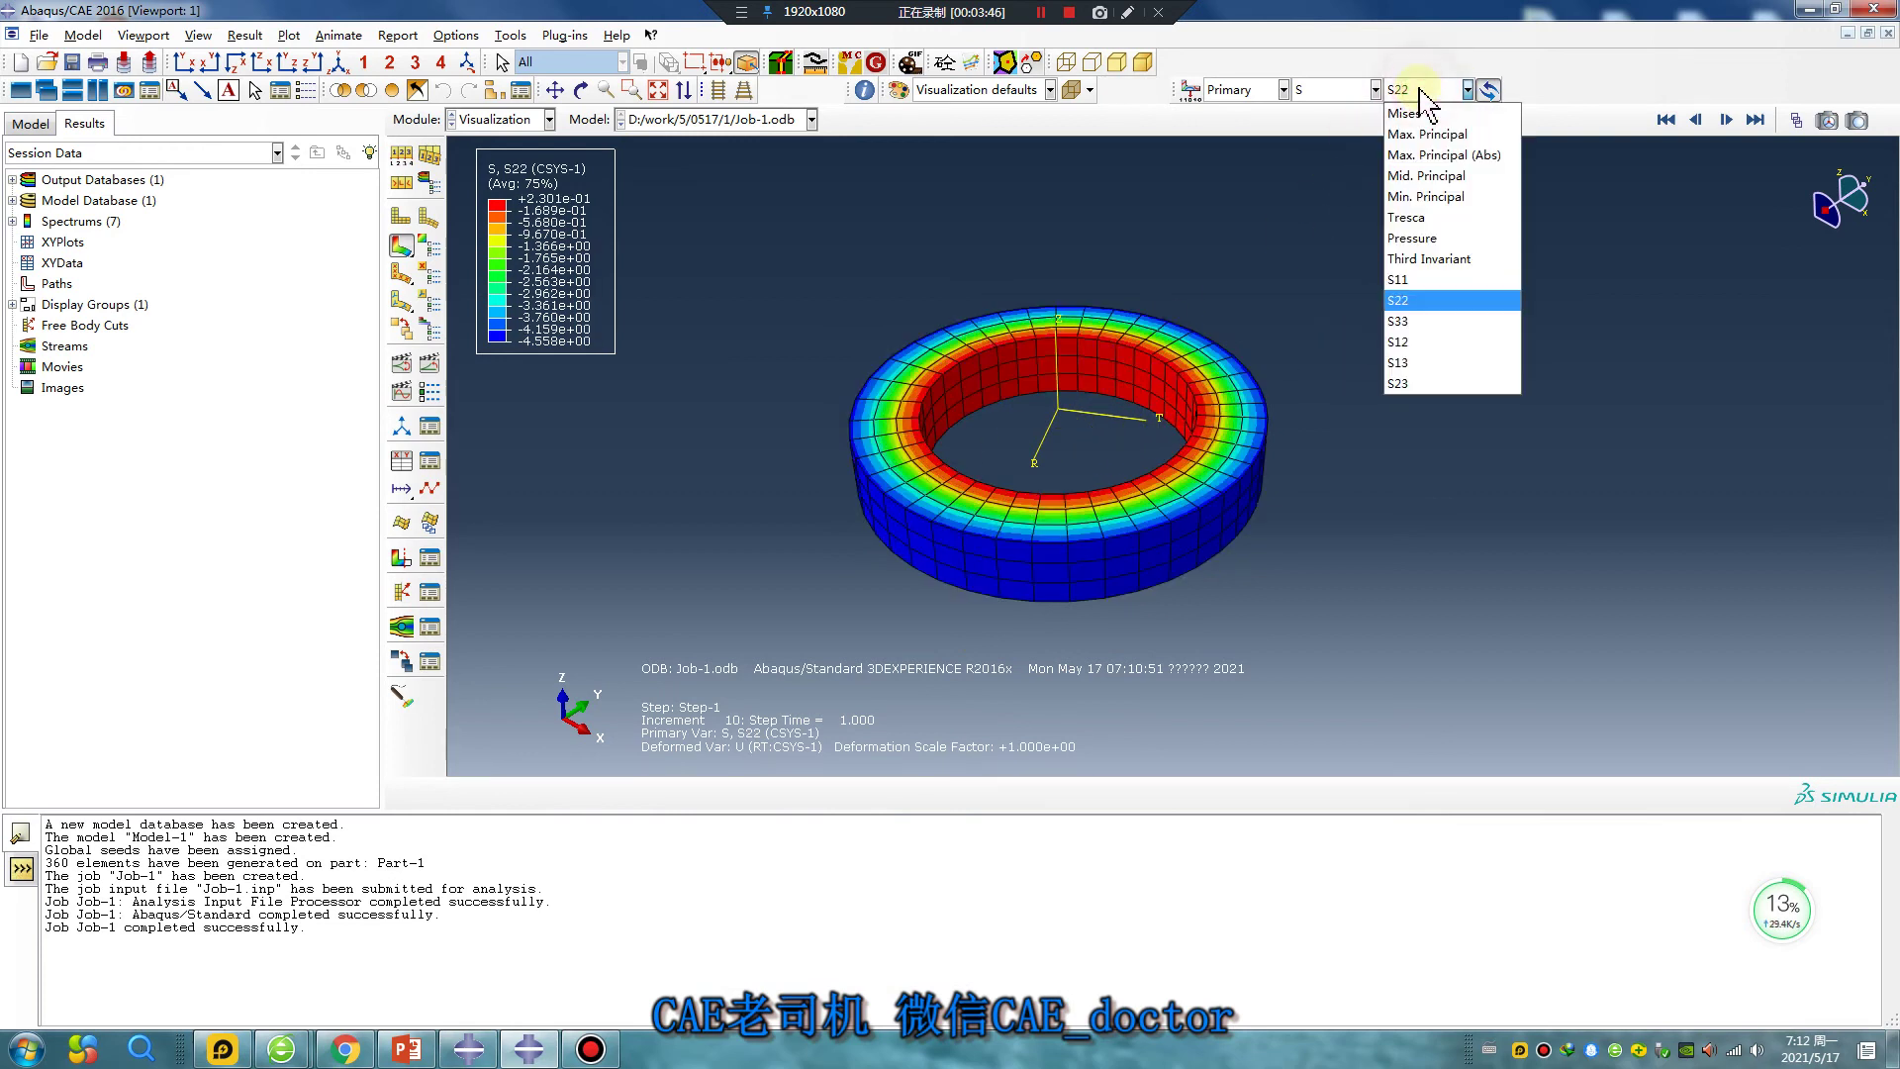
left_click(1415, 314)
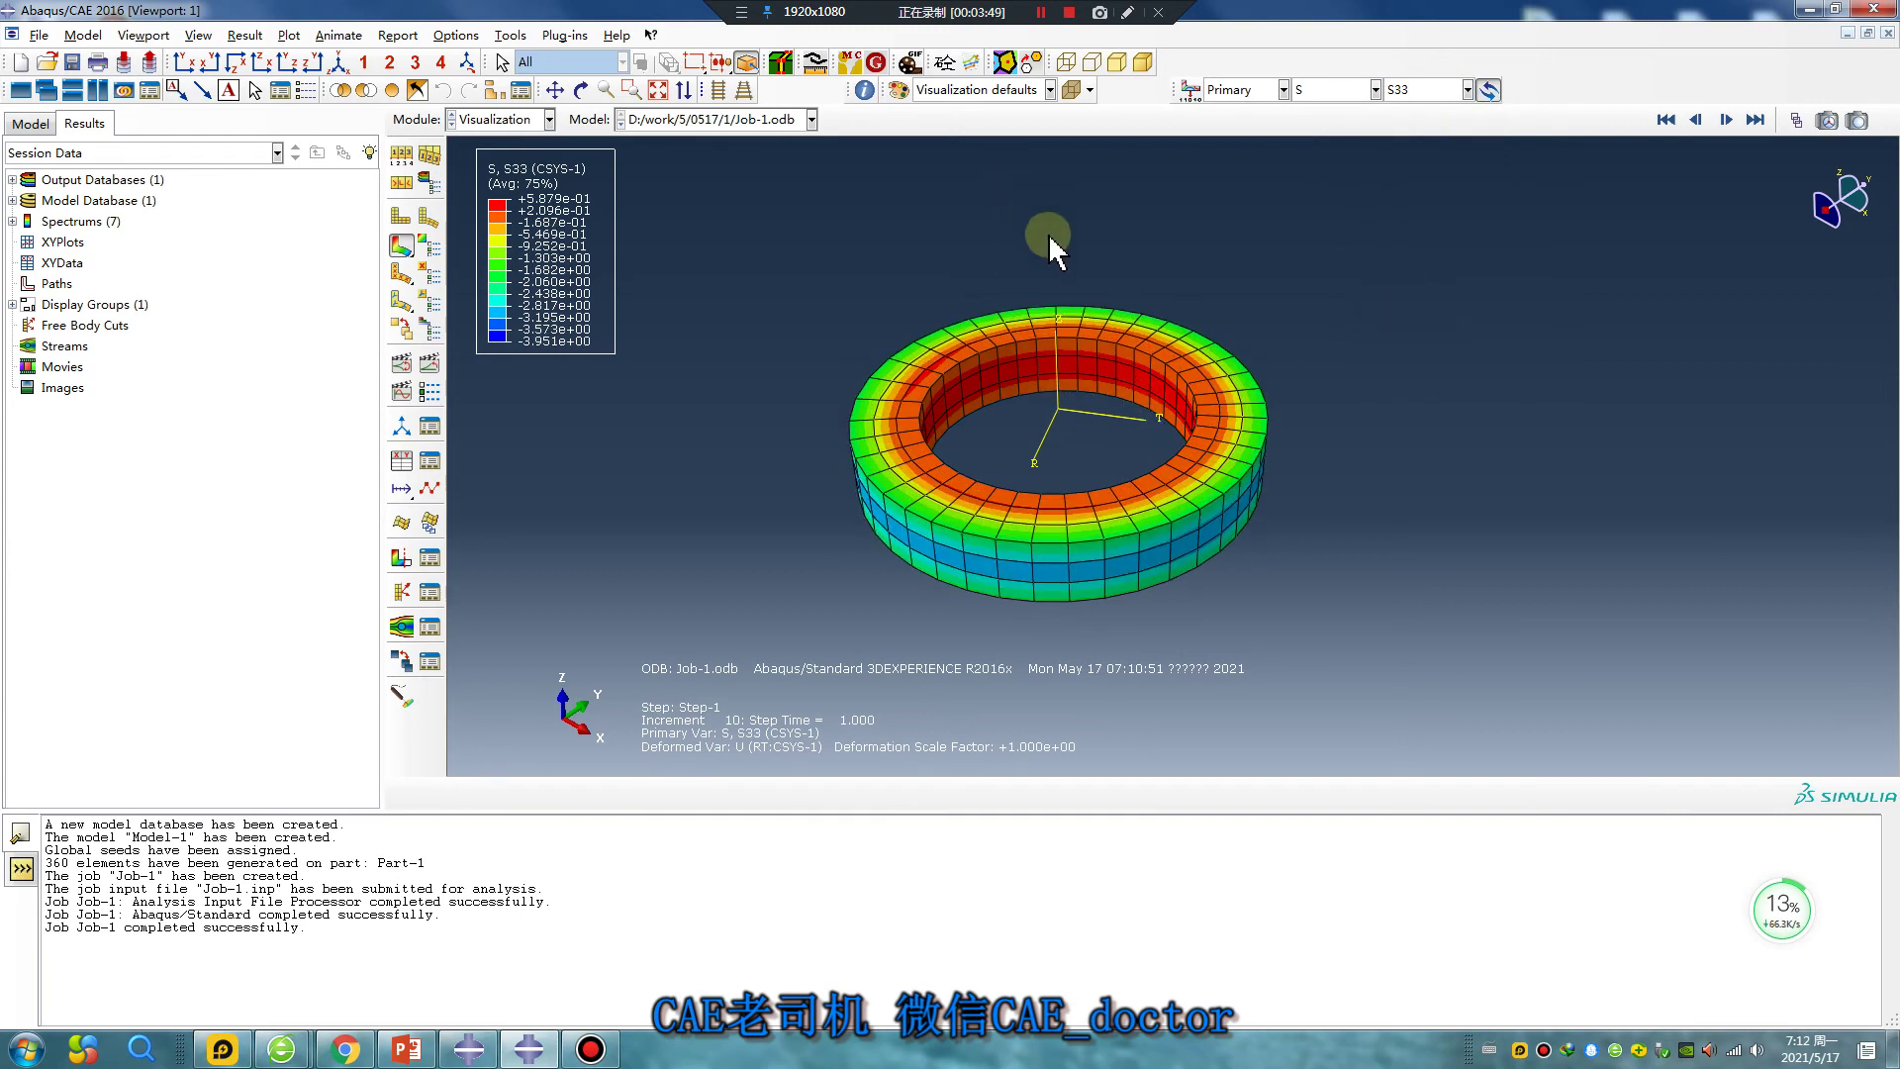
left_click_drag(1098, 411, 1079, 319, "ctrl+alt")
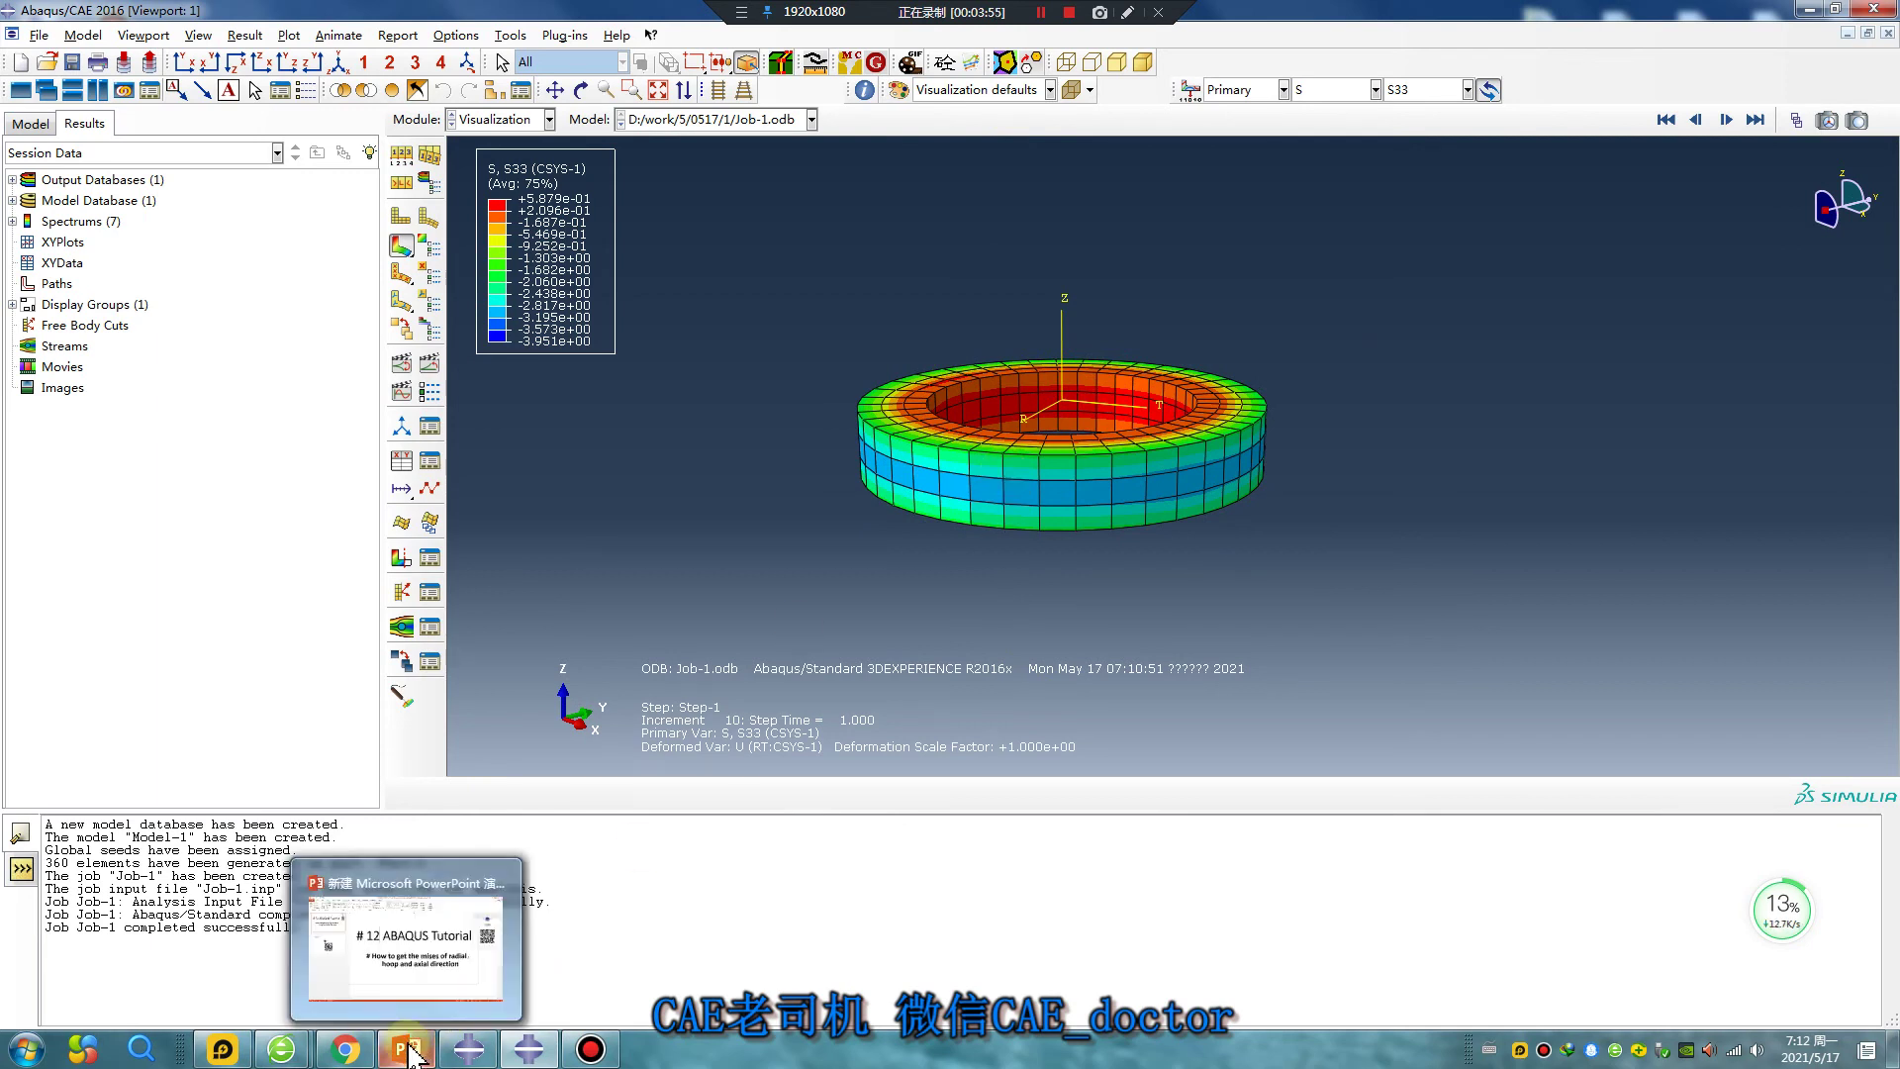
- In the # 12 ABAQUS Tutorial deck, view the Wechat slide, then return to slide 1
mouse_move(438, 1052)
key("alt+Tab")
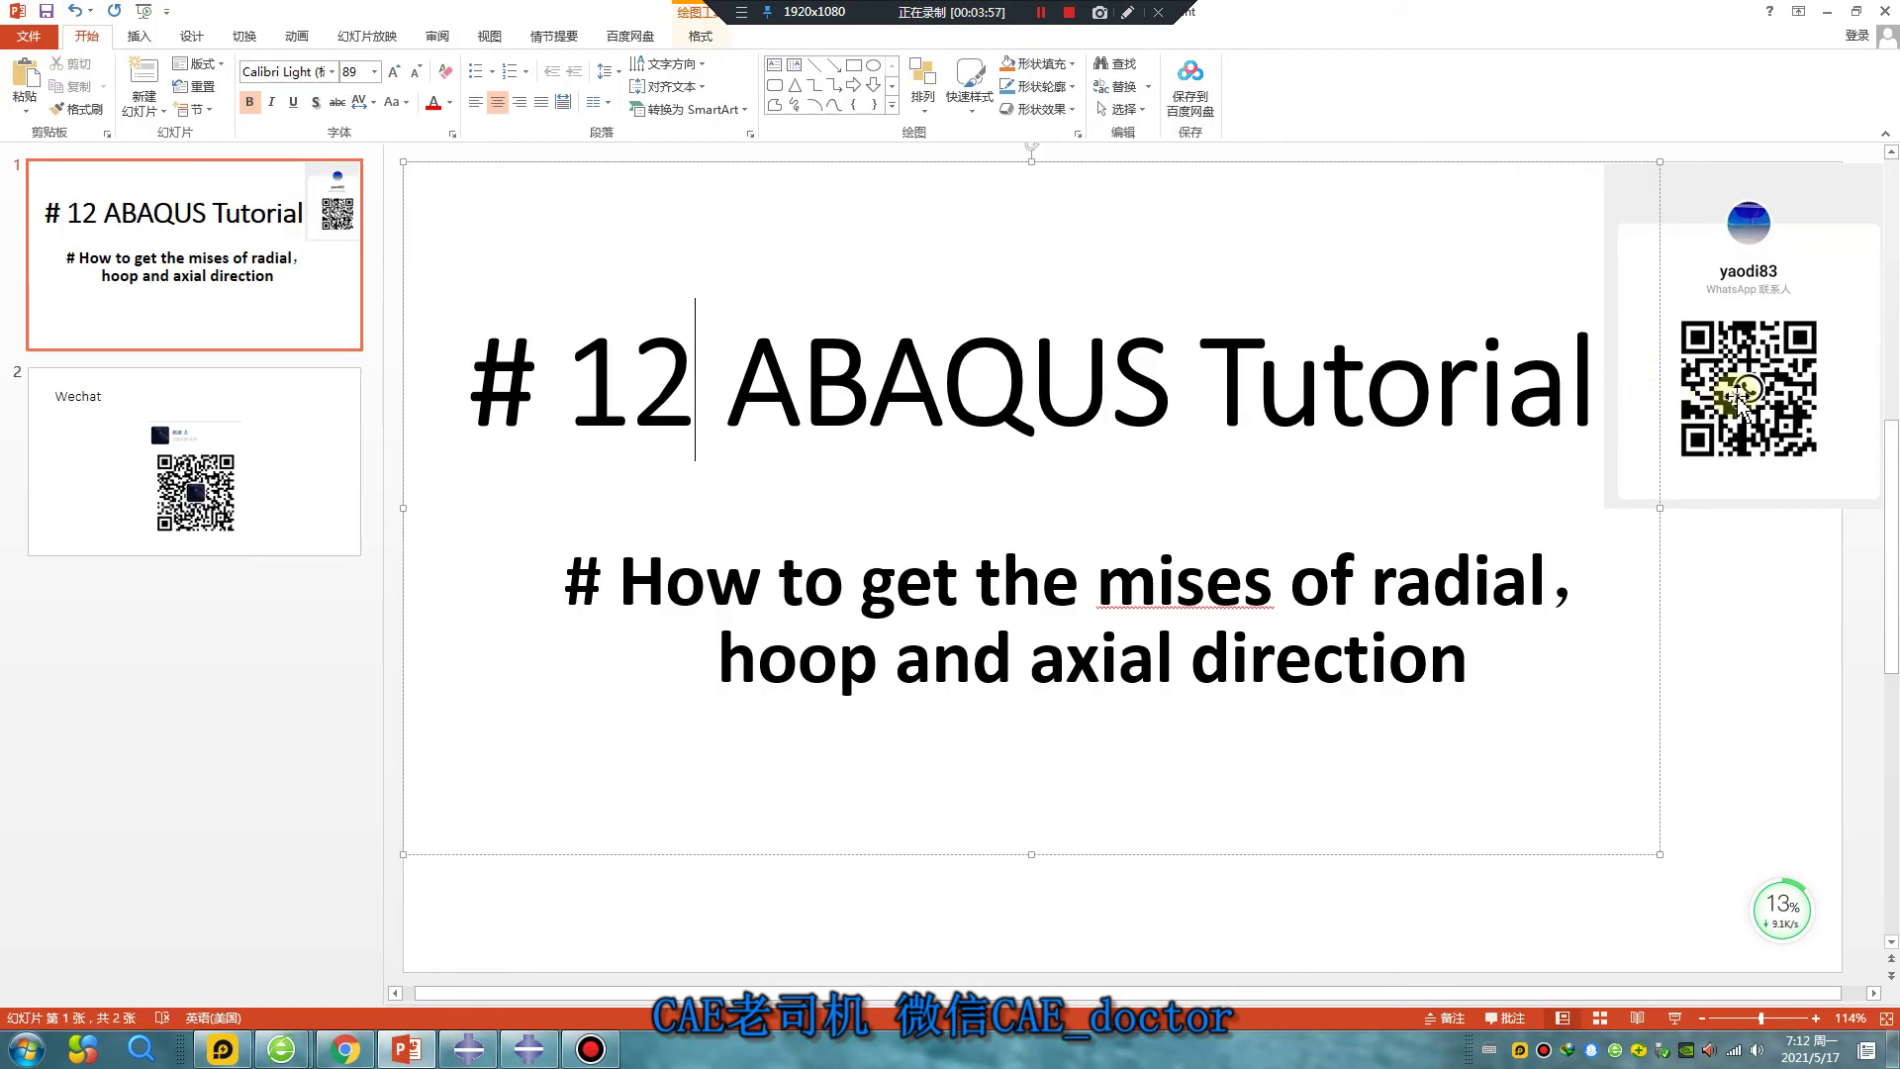
left_click(1802, 578)
left_click(315, 534)
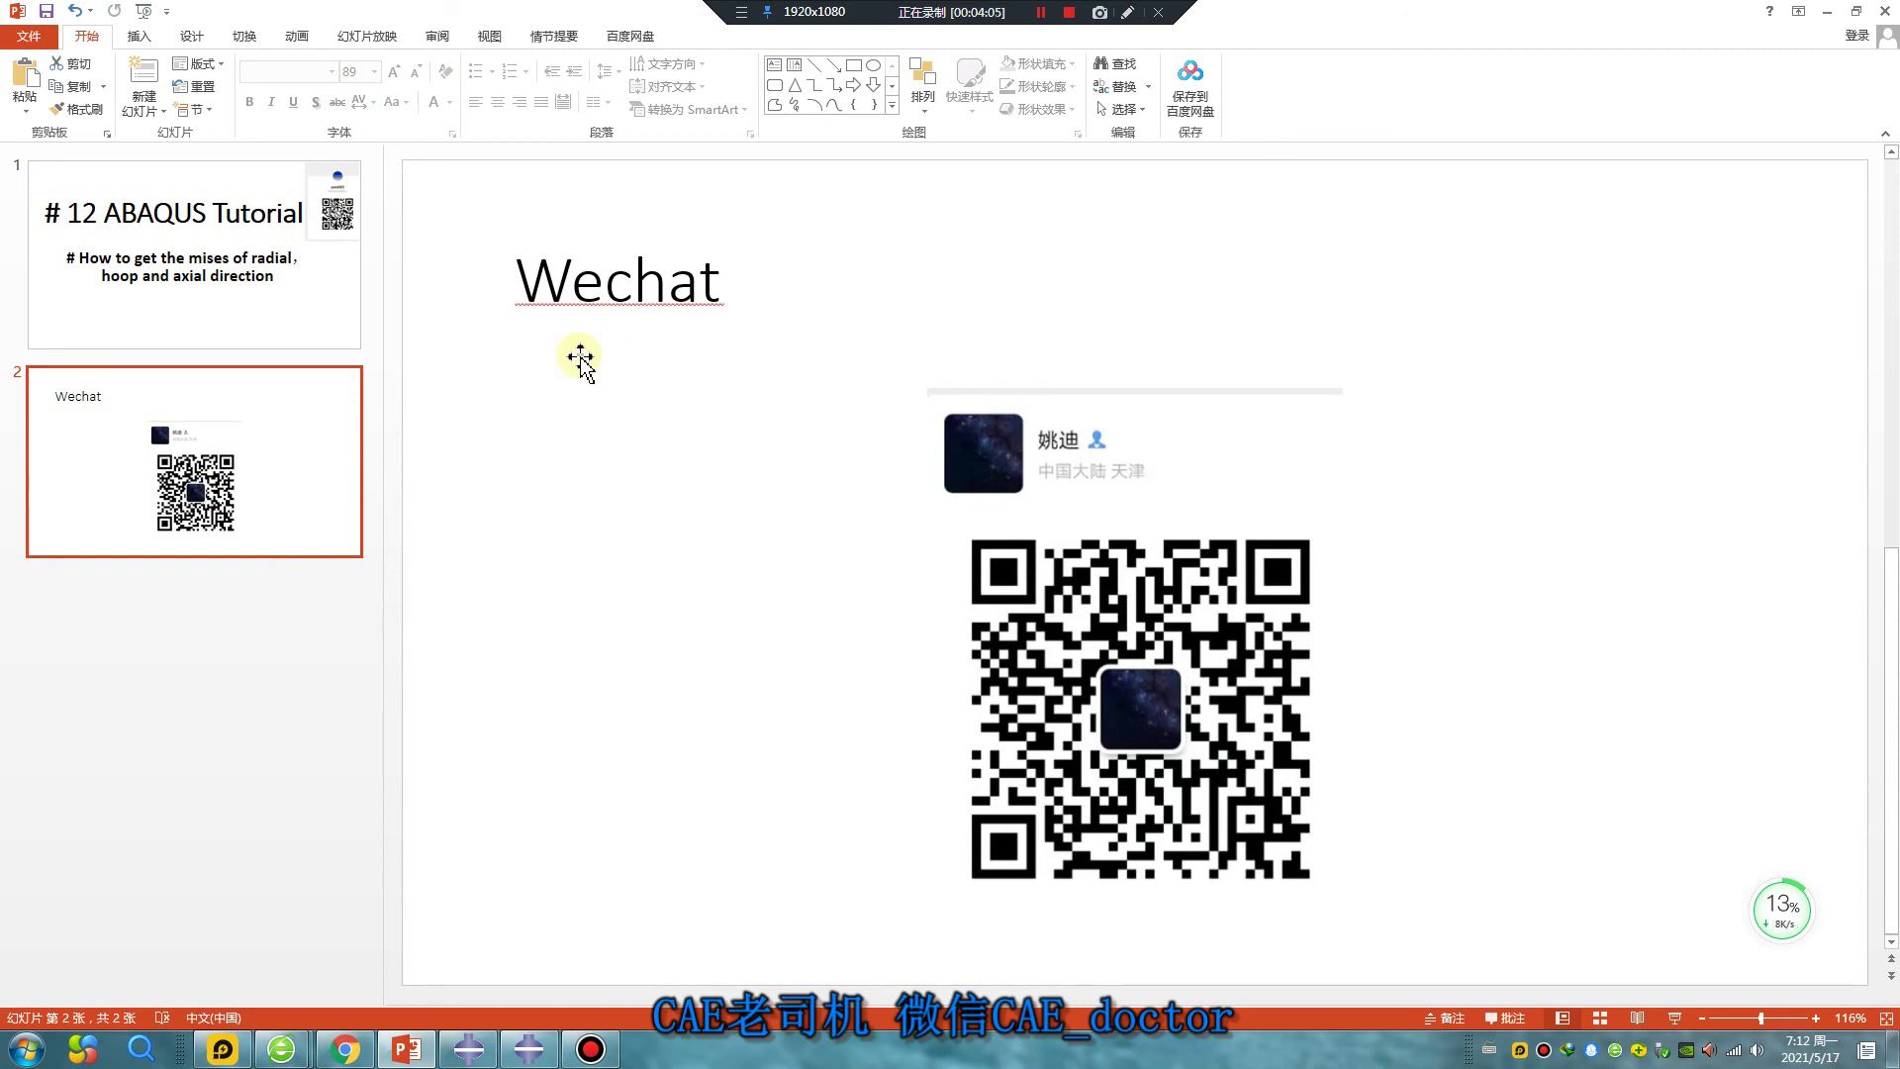
left_click(317, 315)
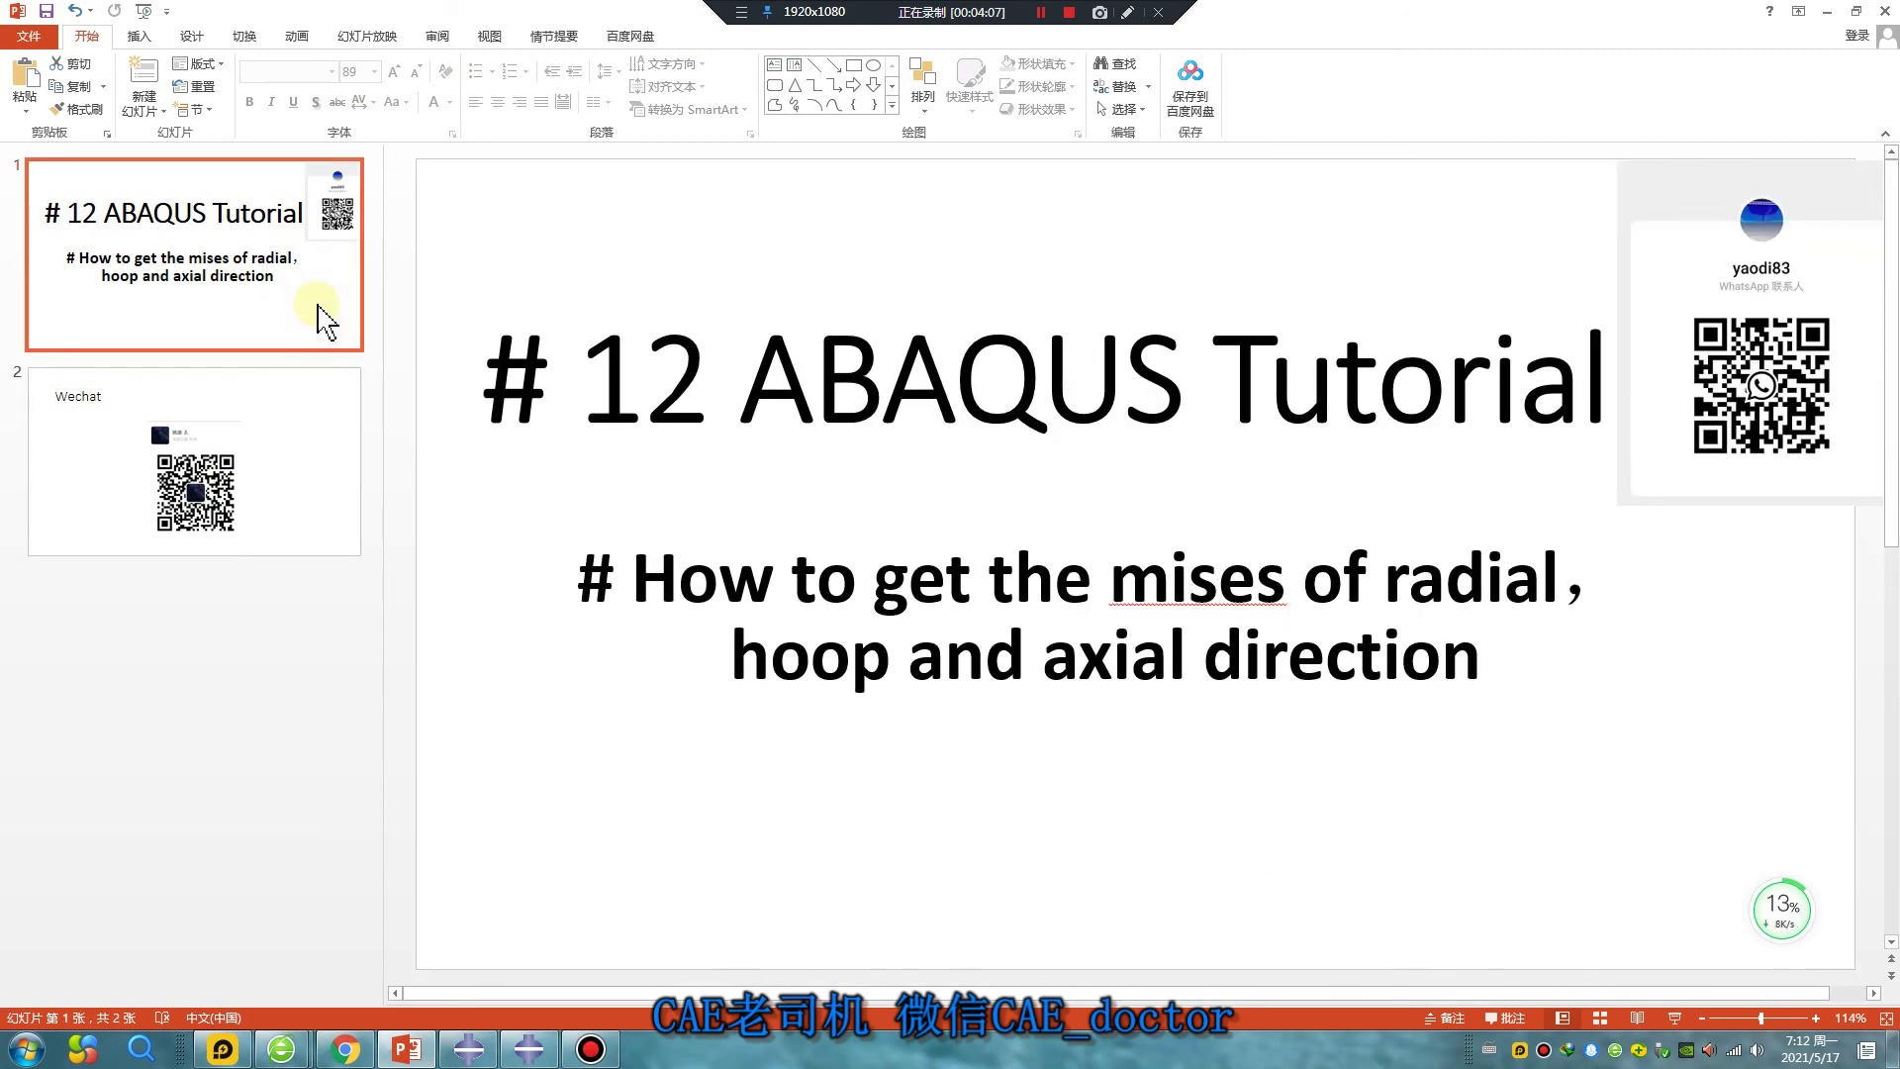
mouse_move(292, 1055)
left_click(394, 954)
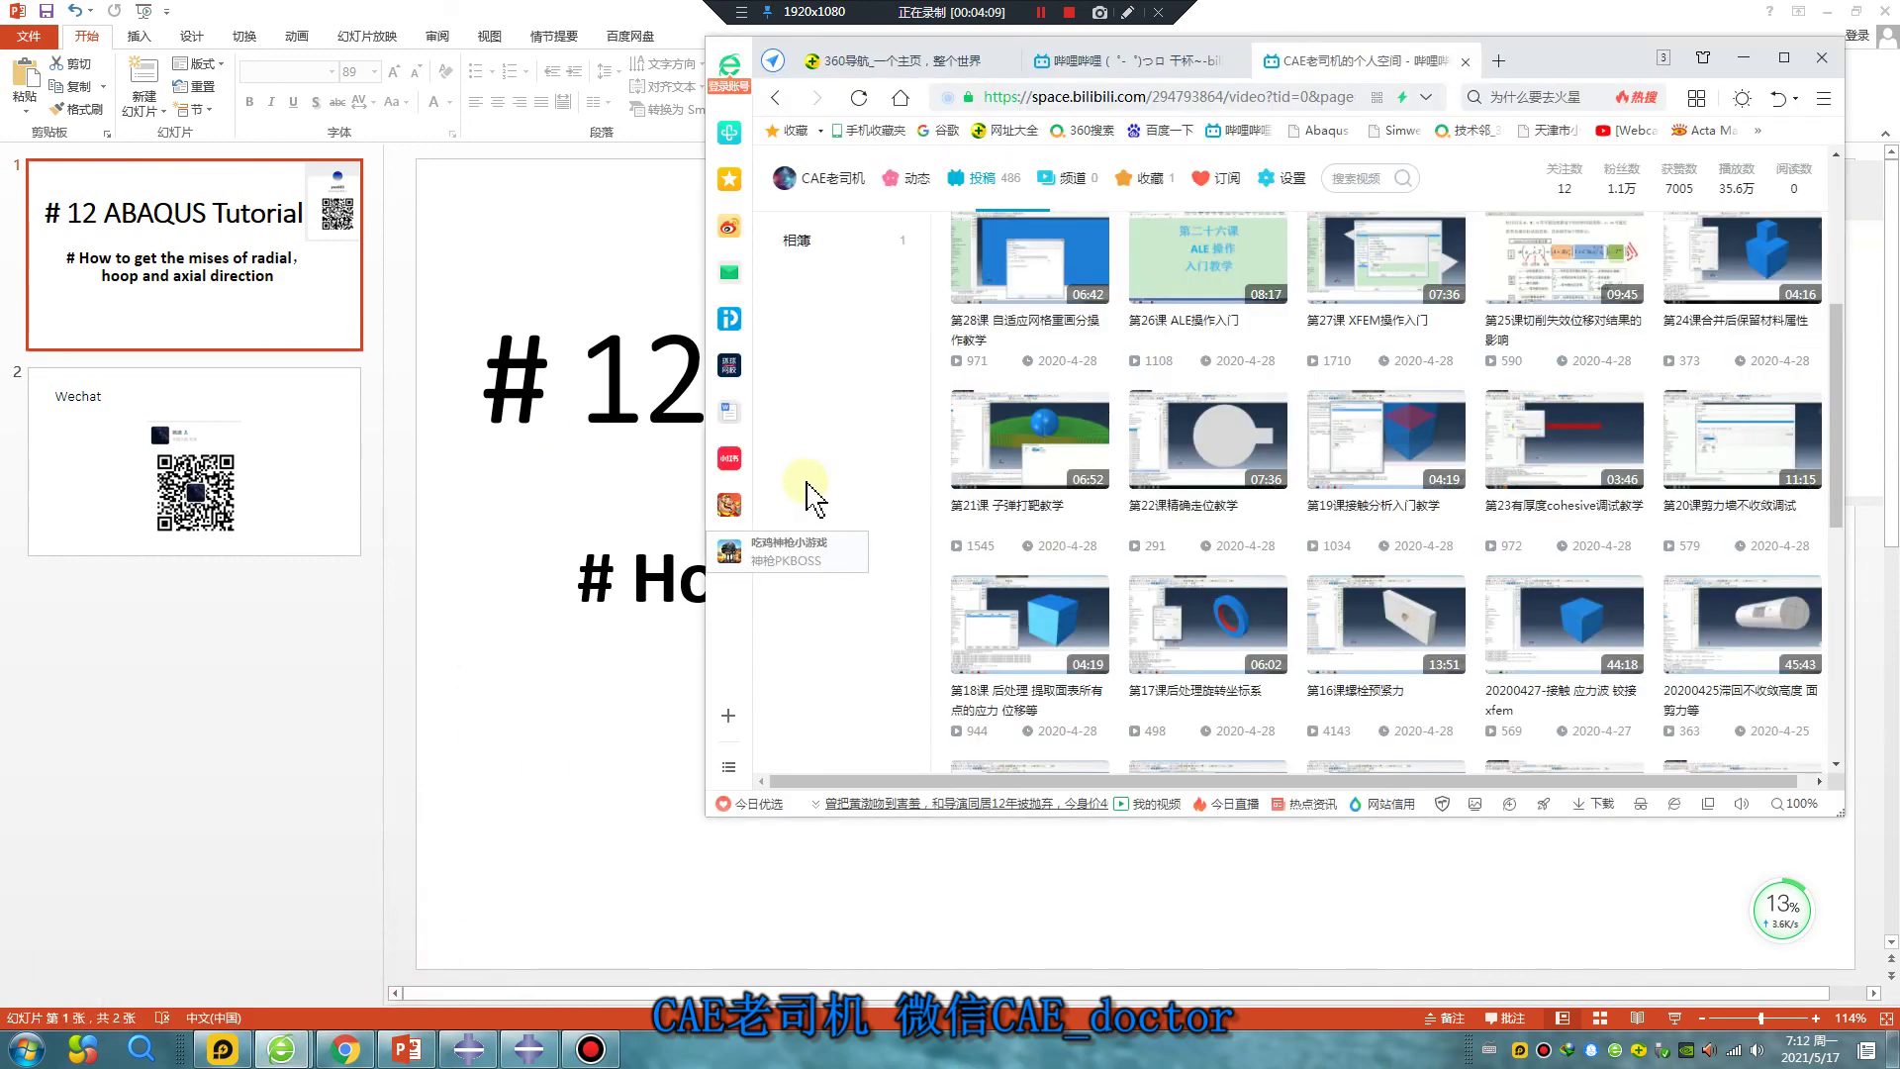
- Maximize the browser and remove the '/video?...' URL part to load the channel's homepage
left_click(1784, 65)
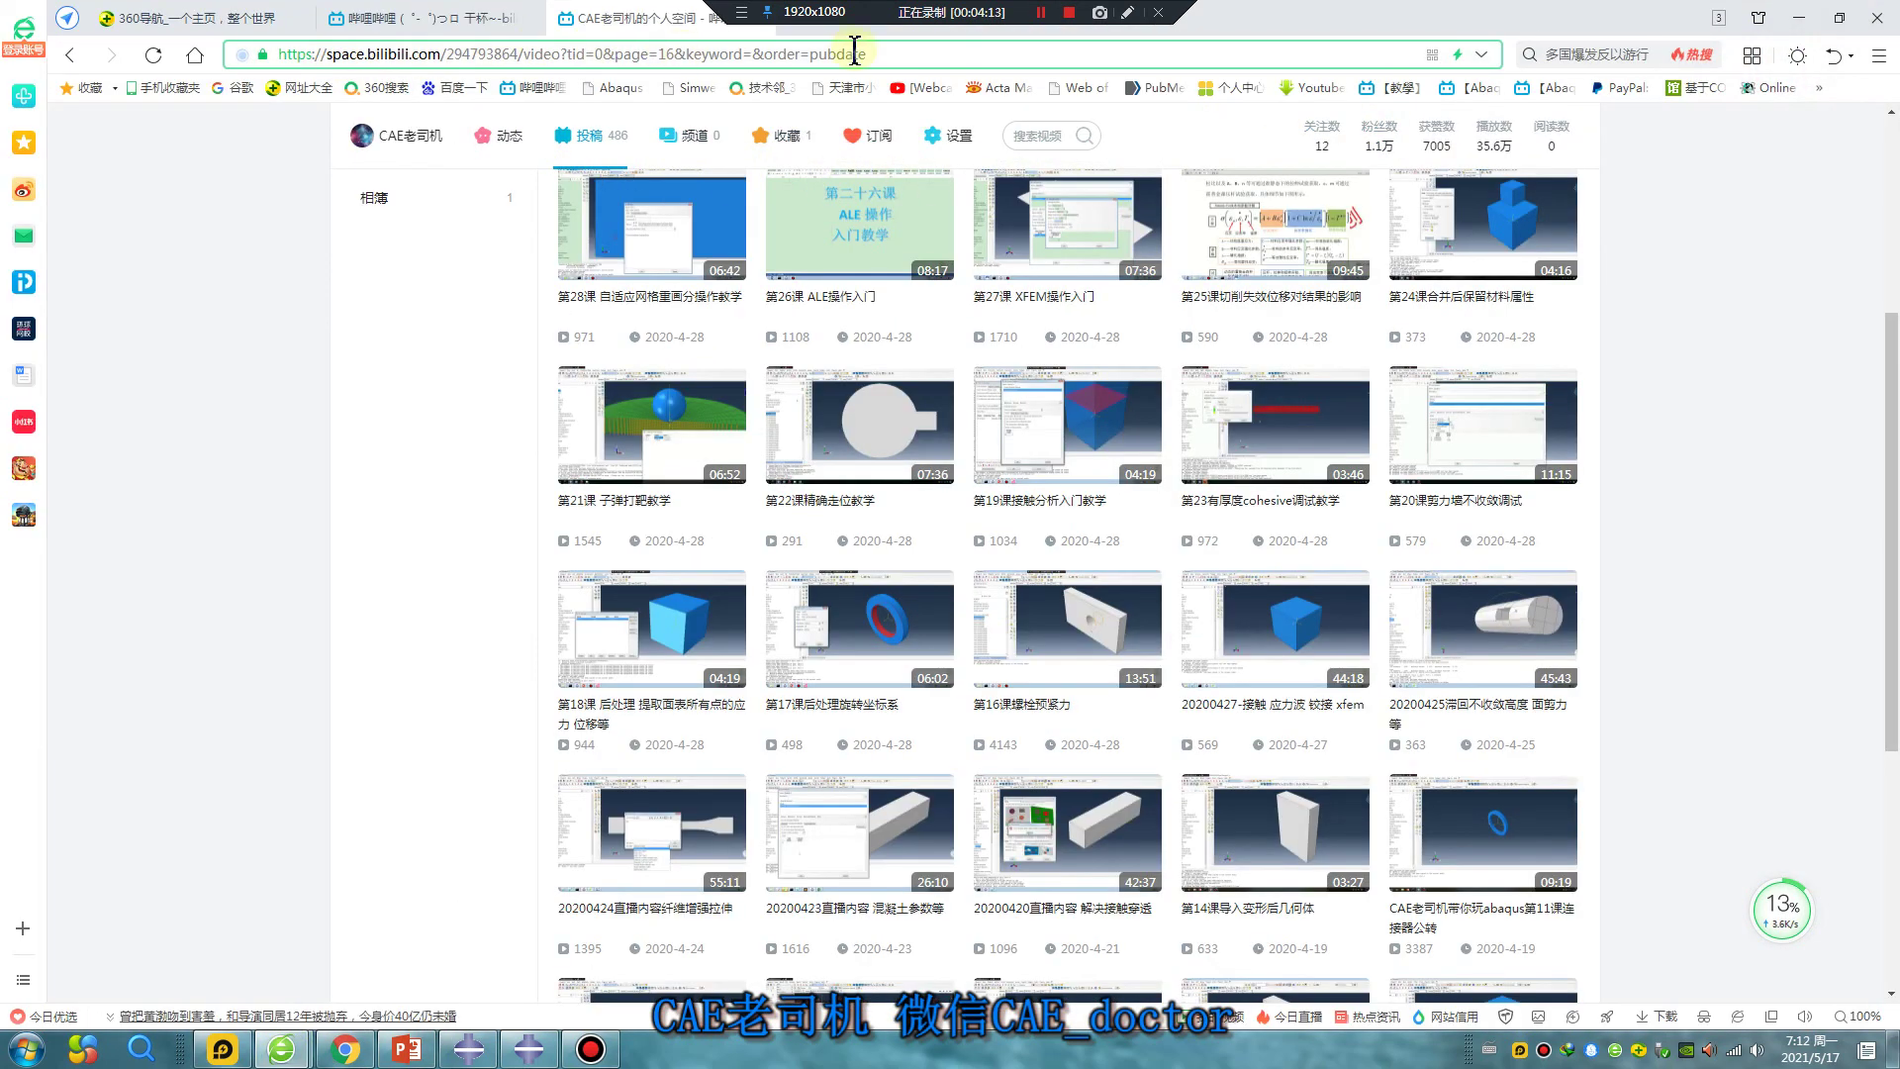
left_click_drag(889, 49, 525, 54)
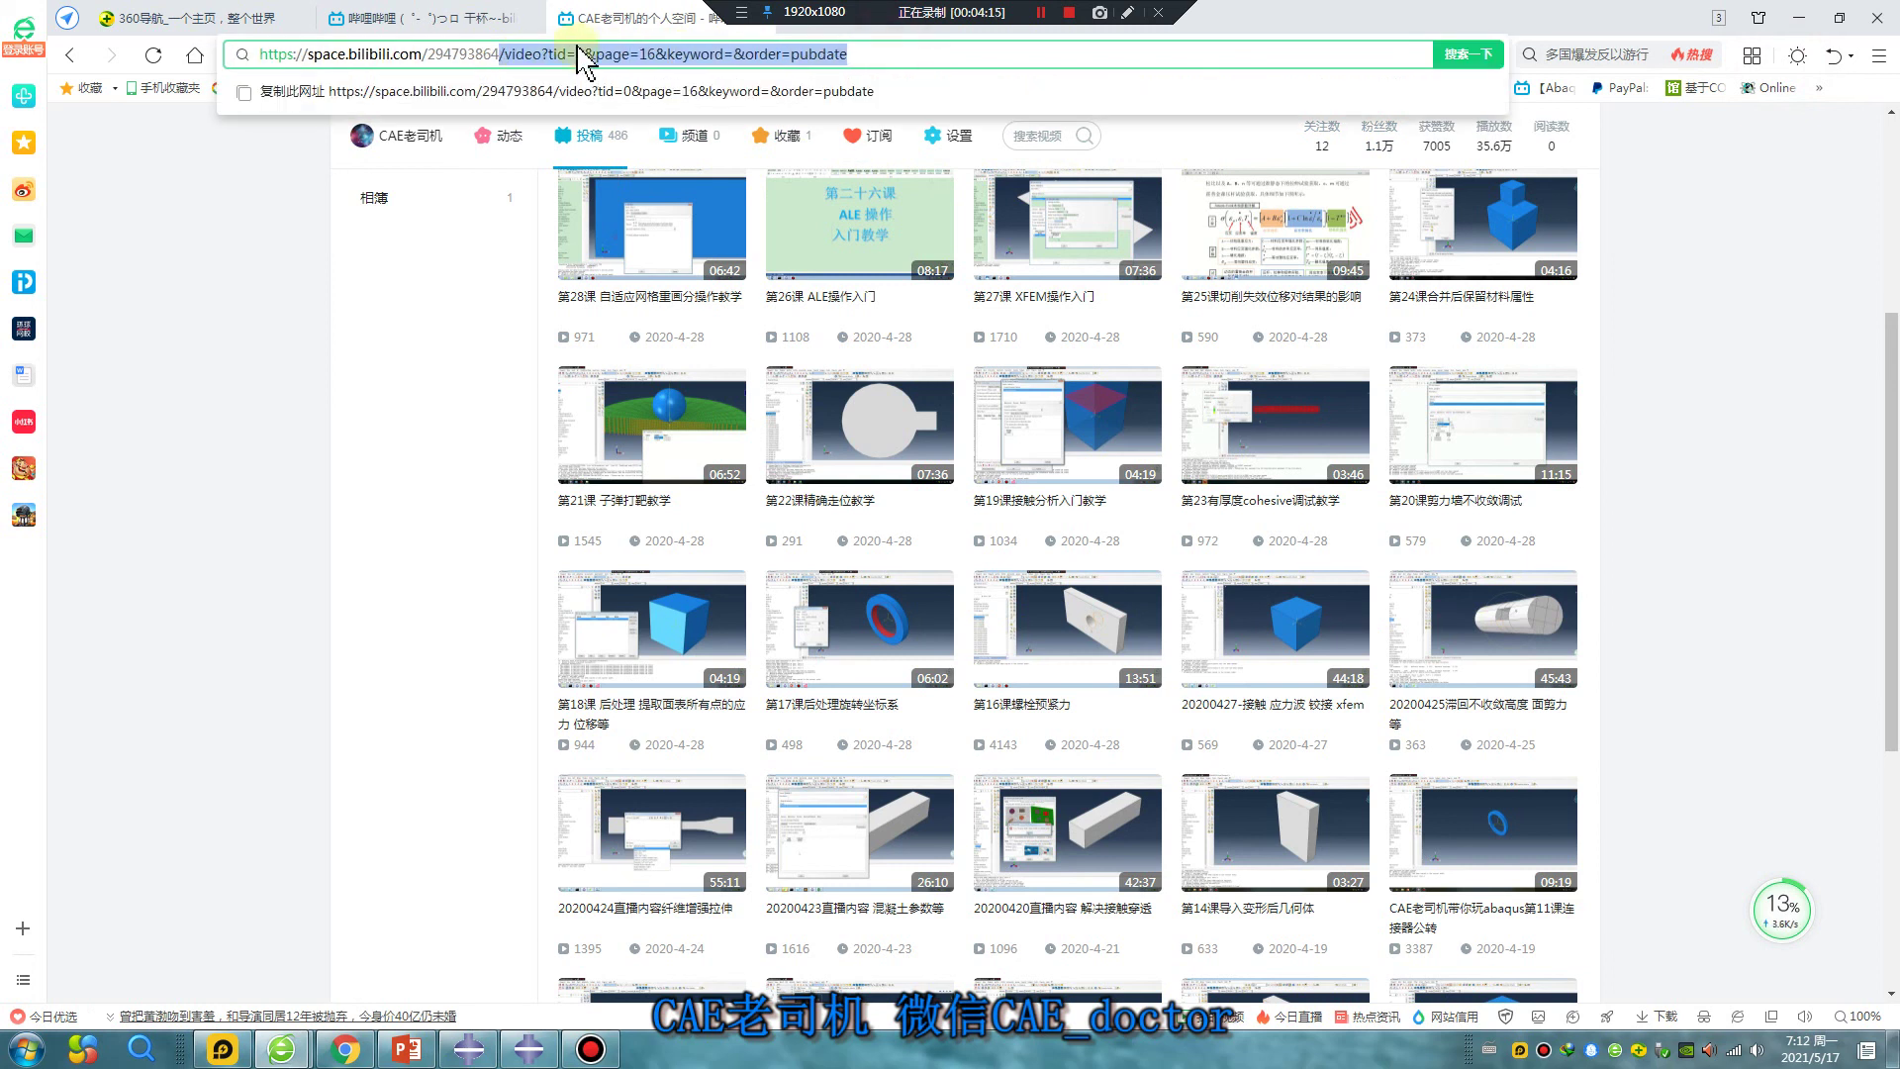
key("BackSpace")
key("Return")
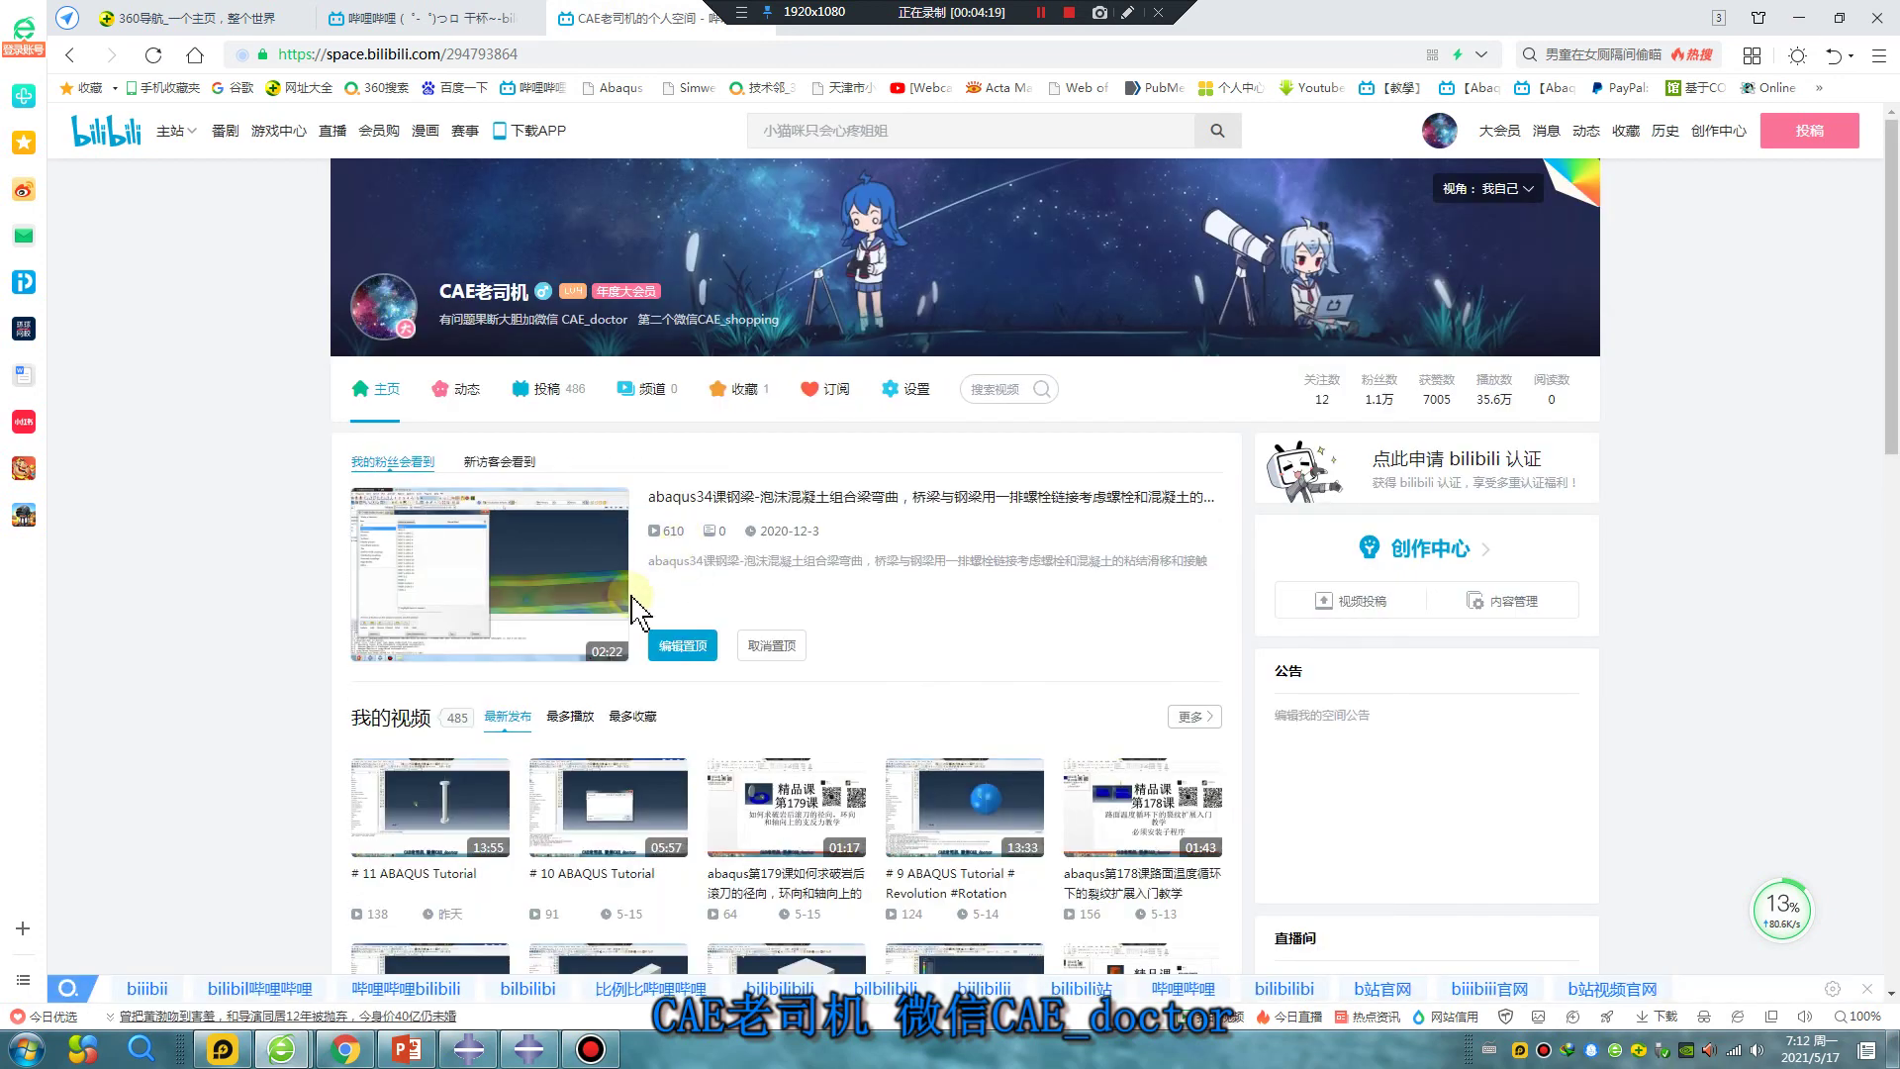
scroll(465, 616, "down", 1)
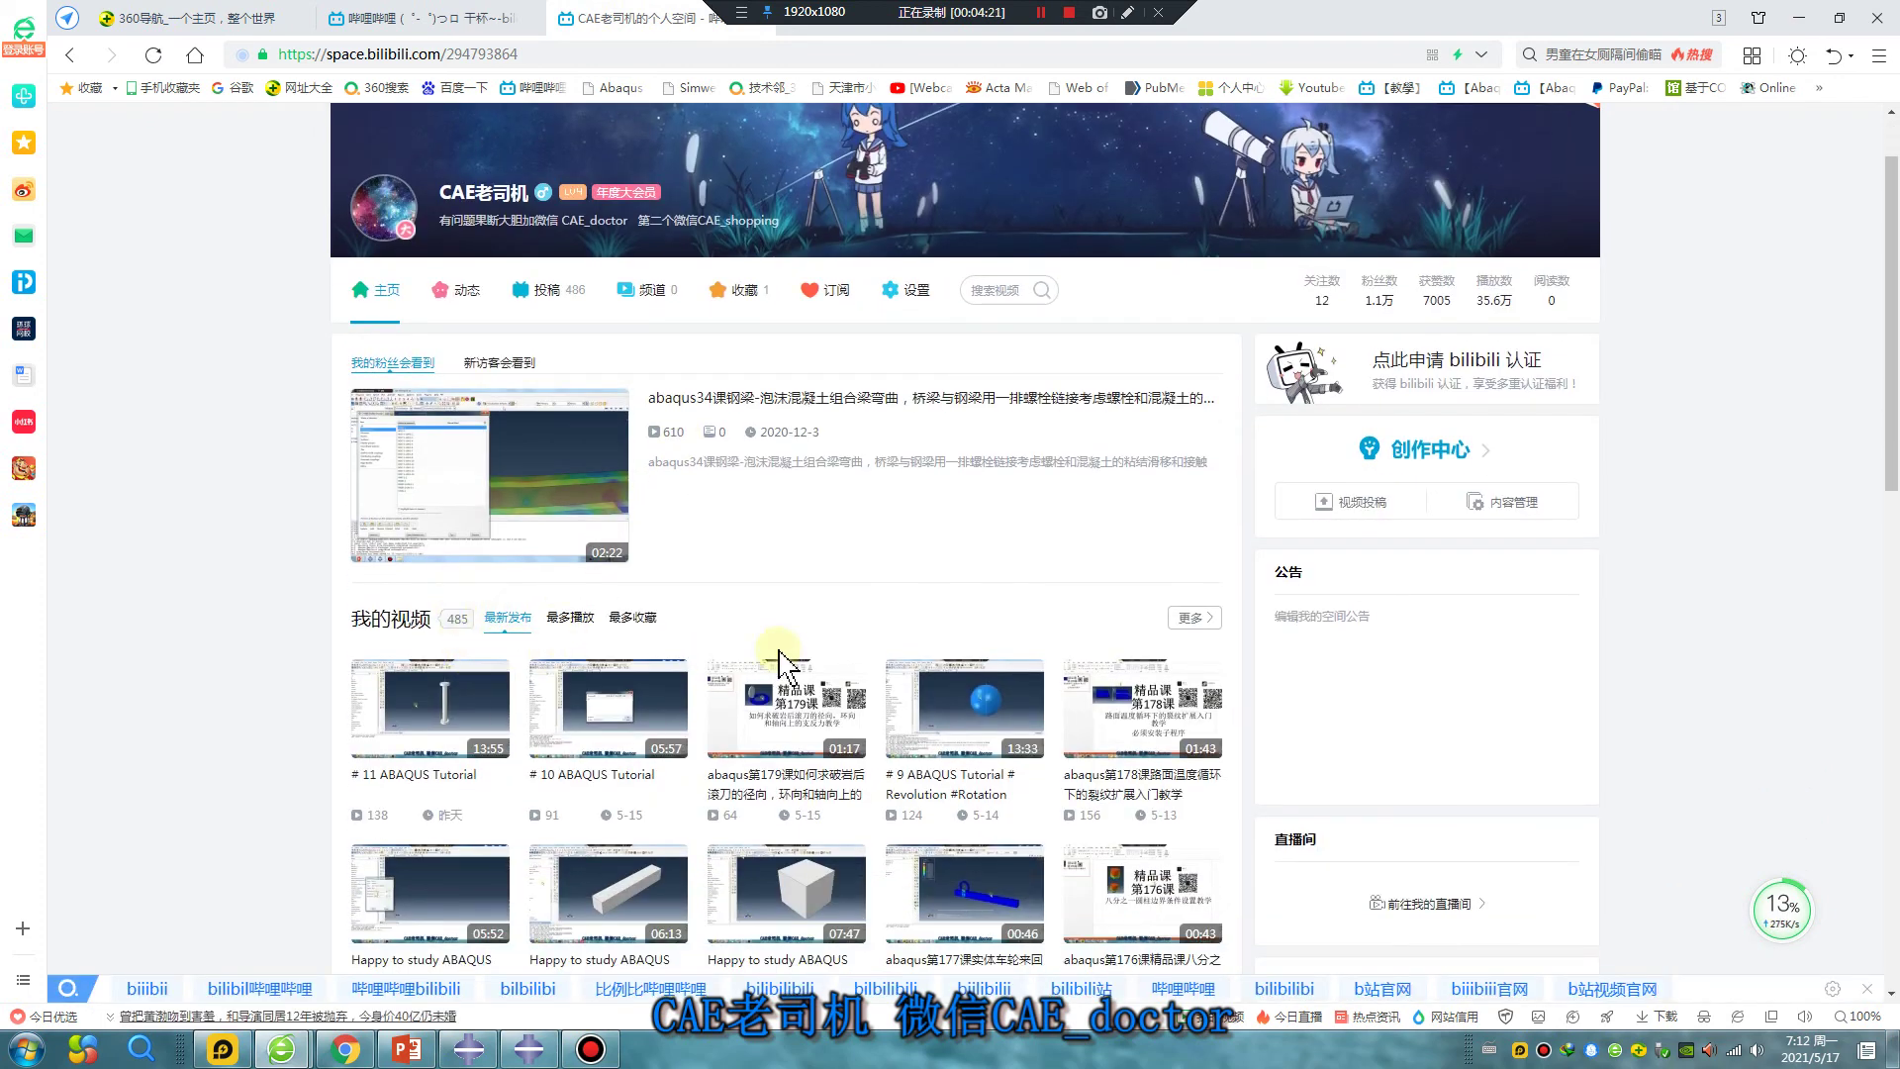
scroll(819, 623, "down", 2)
scroll(766, 655, "up", 3)
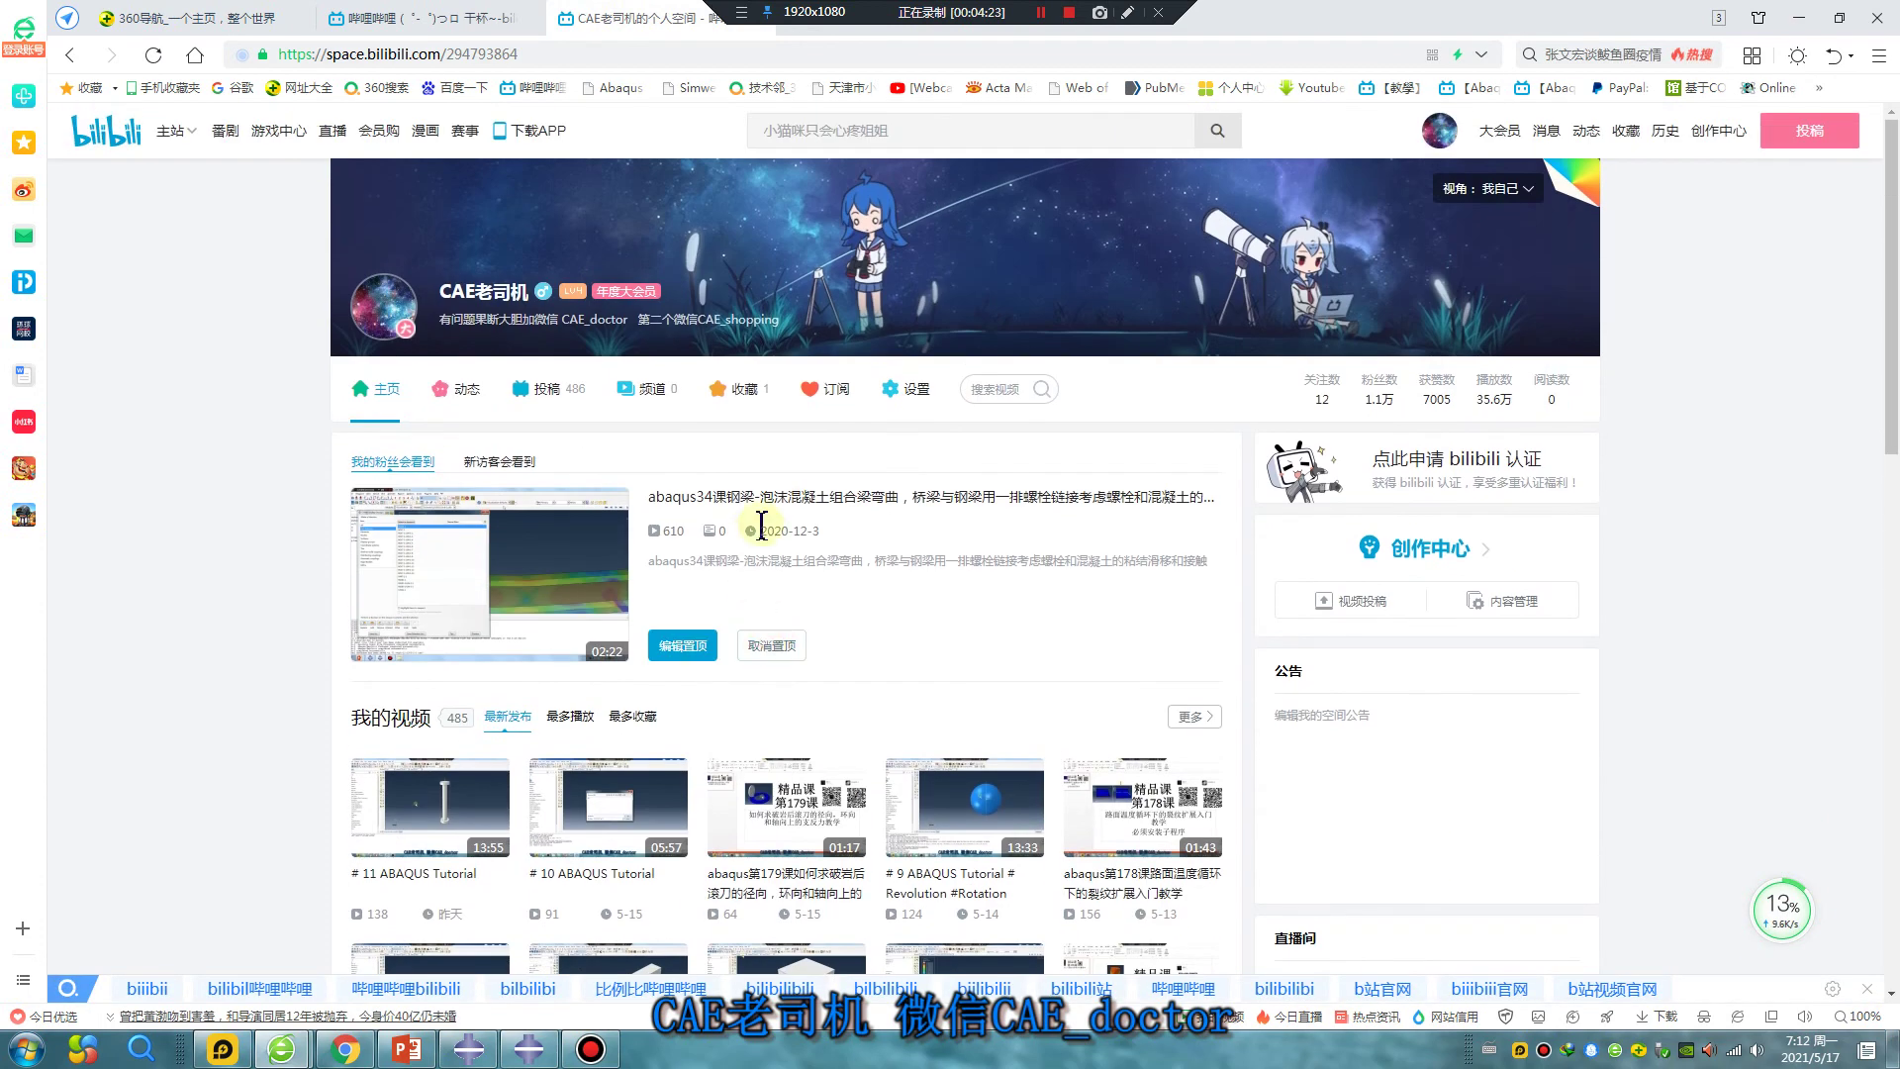